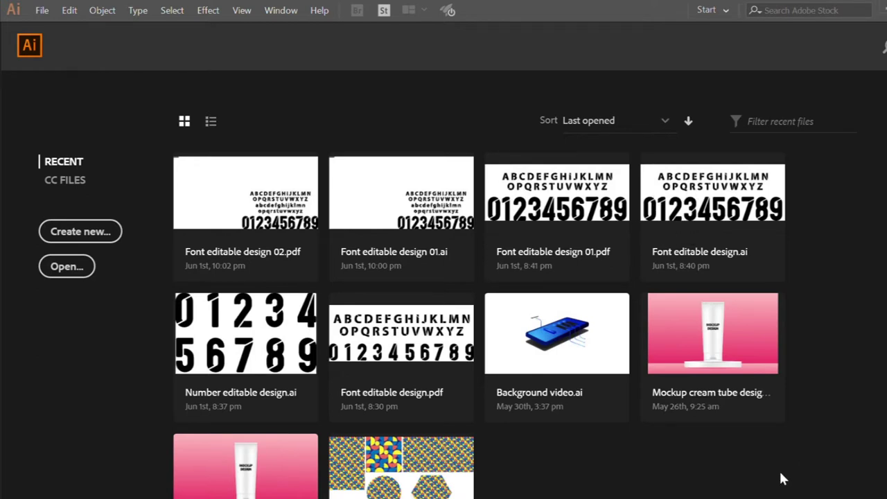
Open the 'Copy space comic background design' document from recent files and set the stroke to None
click(310, 199)
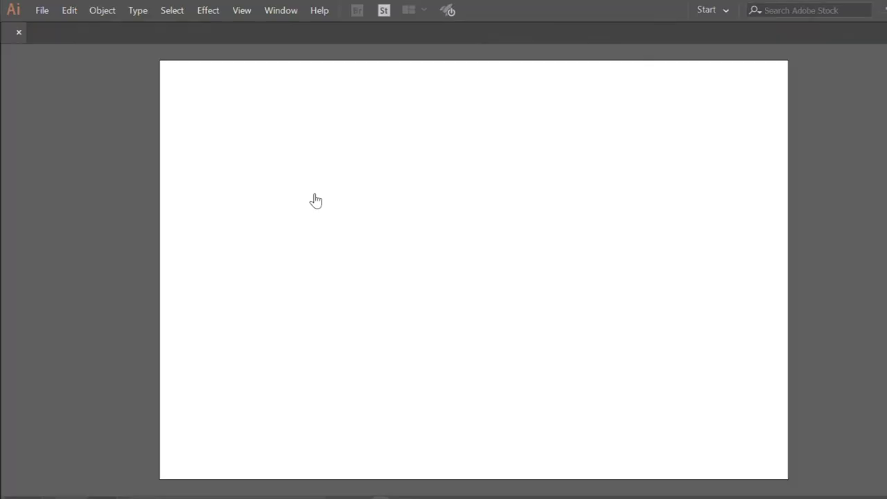
scroll(147, 229, down, 2)
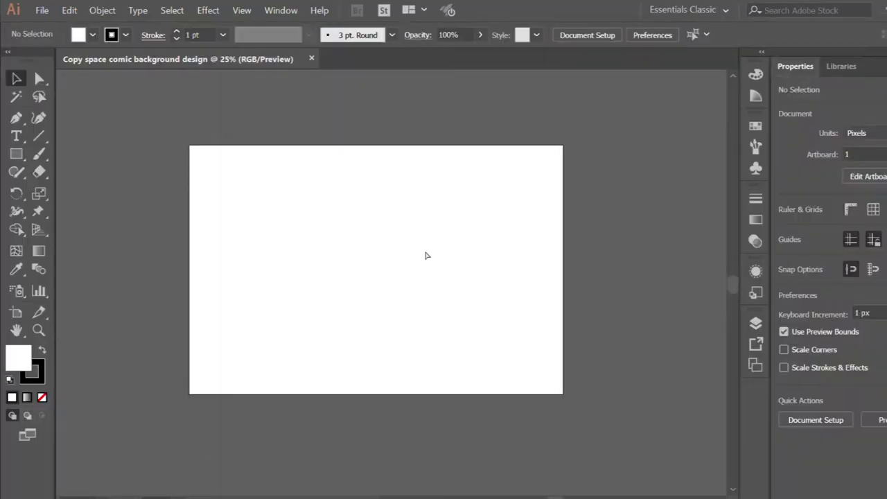
click(40, 360)
key(slash)
key(x)
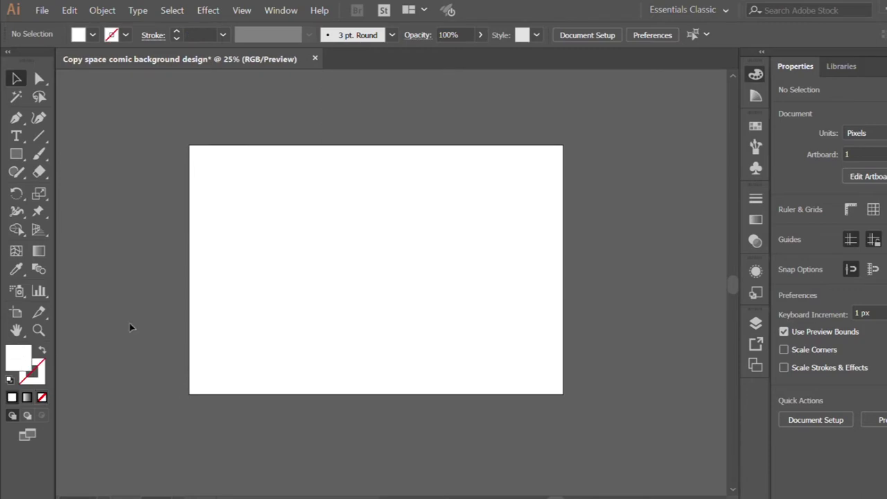
scroll(298, 279, up, 1)
Start the lightning bolt outline with the Pen tool, placing its first two corners
click(17, 118)
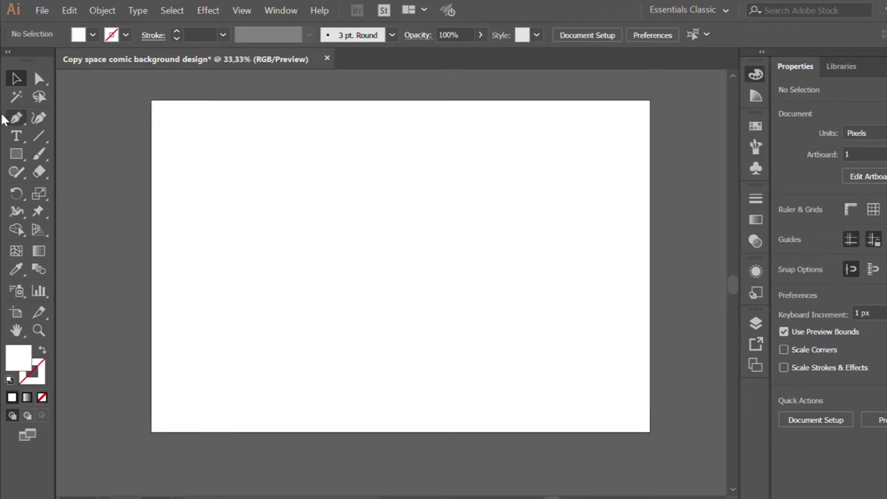
scroll(218, 187, up, 1)
click(236, 180)
click(230, 236)
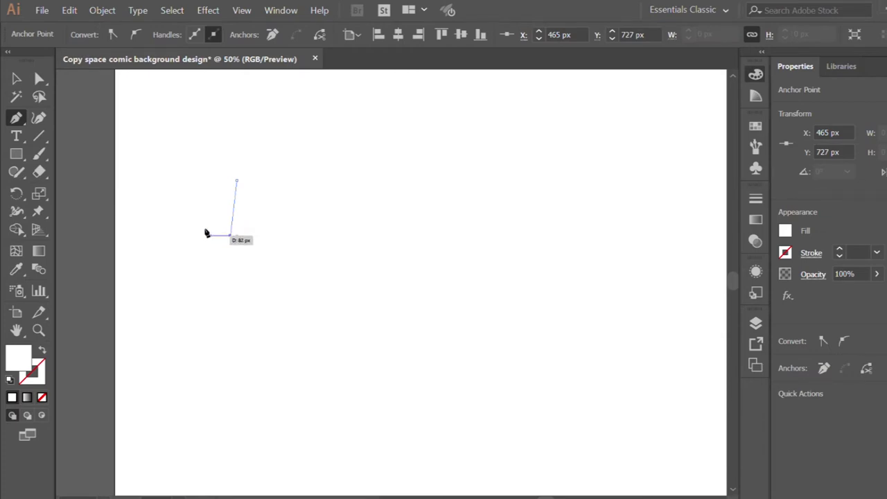
Complete the closed bolt outline, adding its tip, step corners and top-right corner
click(209, 235)
click(223, 308)
click(229, 257)
click(253, 256)
click(264, 181)
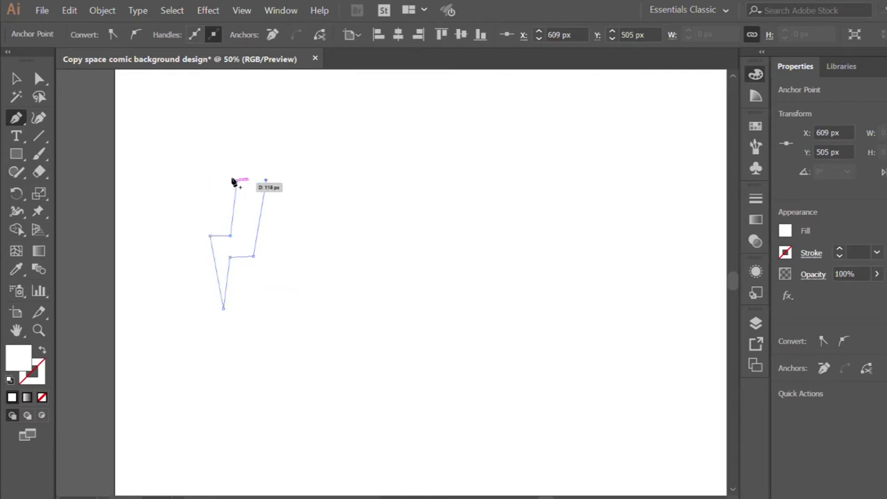
click(235, 182)
Select the bolt shape and fill it solid black
key(v)
drag(161, 118, 280, 217)
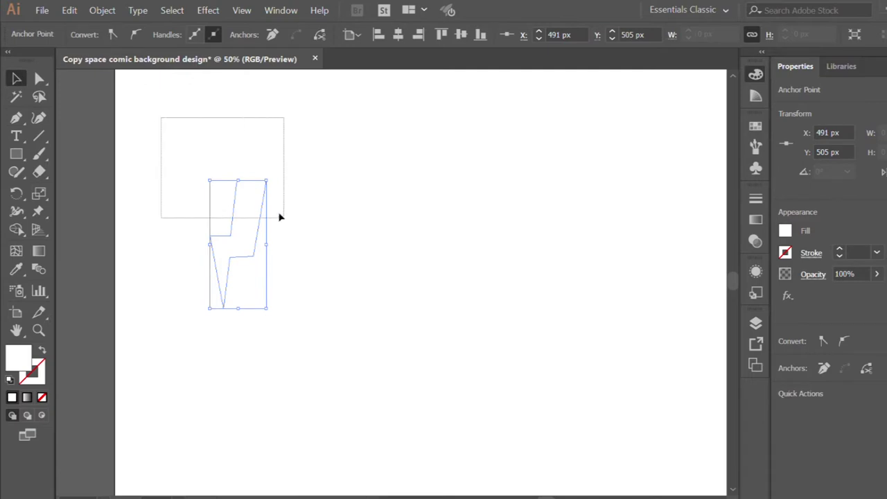
click(95, 152)
click(260, 257)
key(ctrl+minus)
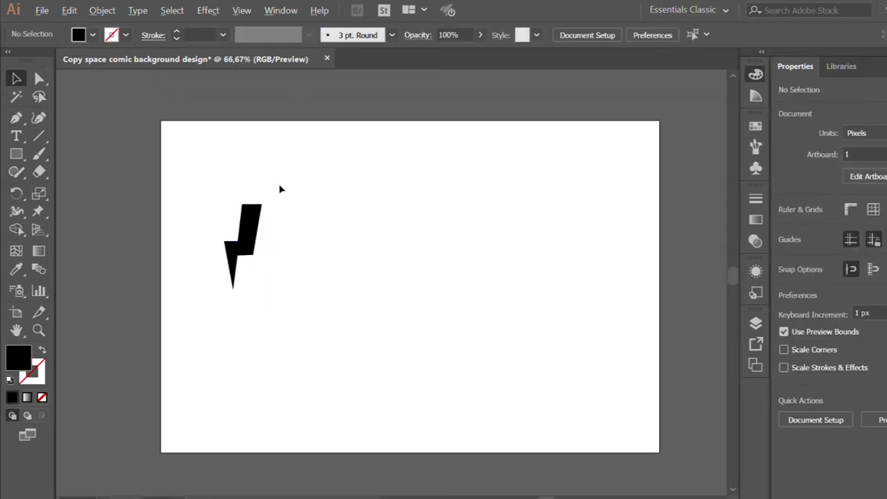
Drag the bolt's top anchor points left to widen its top into a slanted edge
click(39, 79)
drag(173, 172, 299, 236)
drag(208, 216, 183, 215)
click(176, 172)
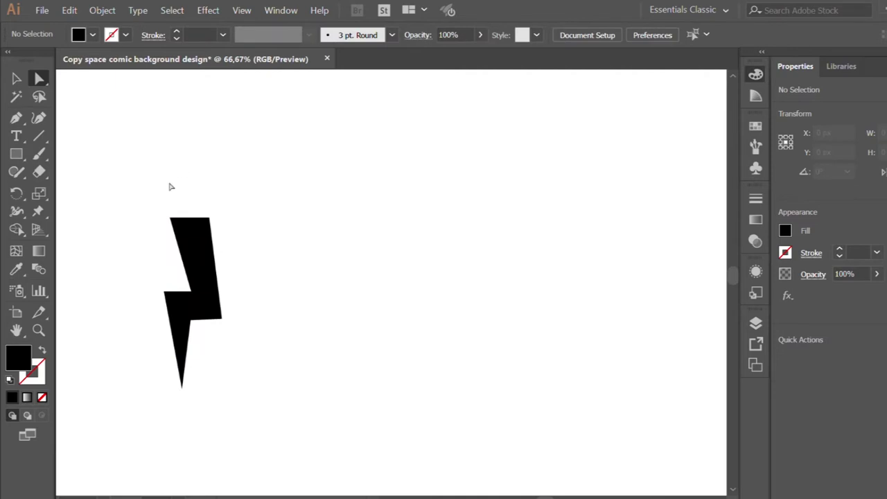
mouse_move(161, 189)
mouse_down()
mouse_move(209, 235)
mouse_move(226, 230)
mouse_up()
click(180, 198)
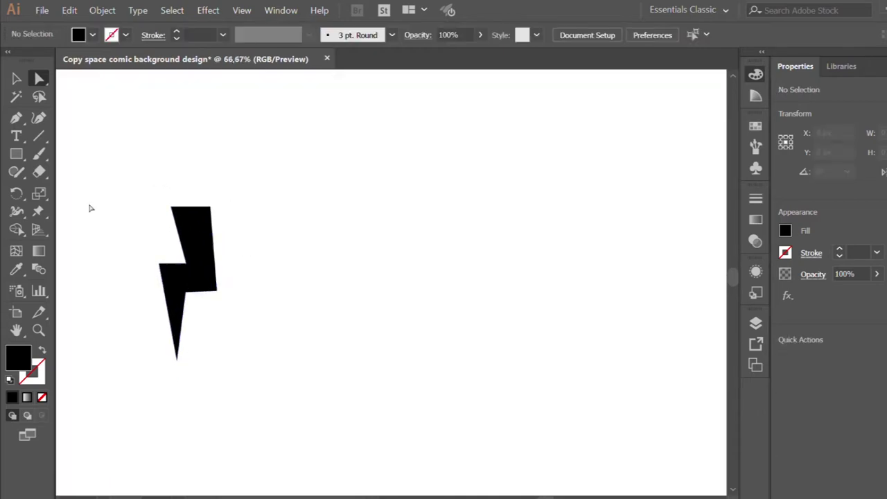
click(16, 118)
key(ctrl+1)
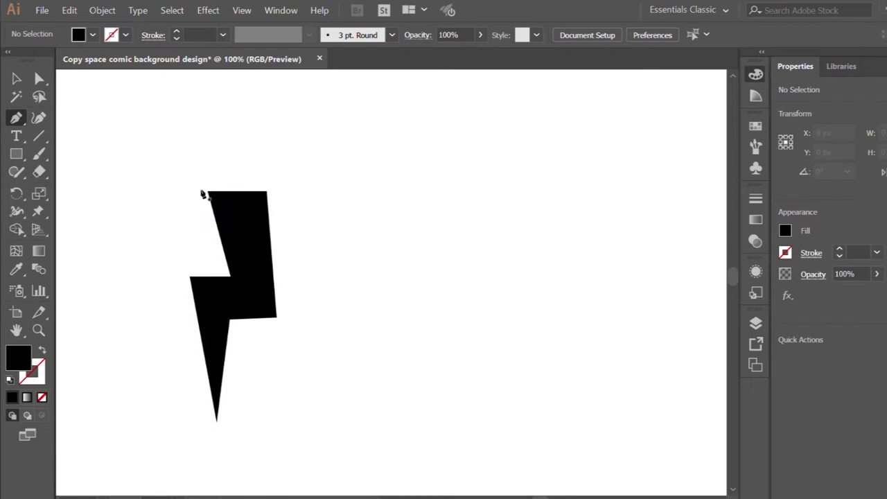
Trace a closed side-face shape along the bolt's left edge down to its tip
click(208, 191)
click(184, 213)
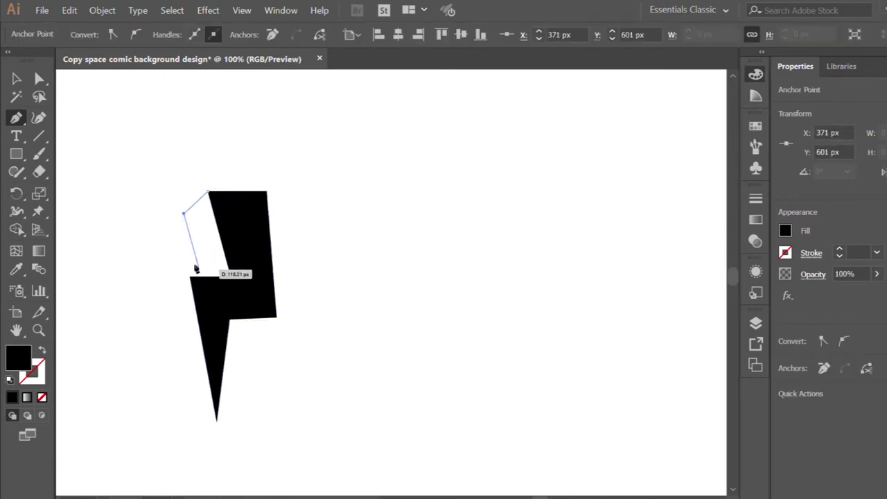
click(199, 275)
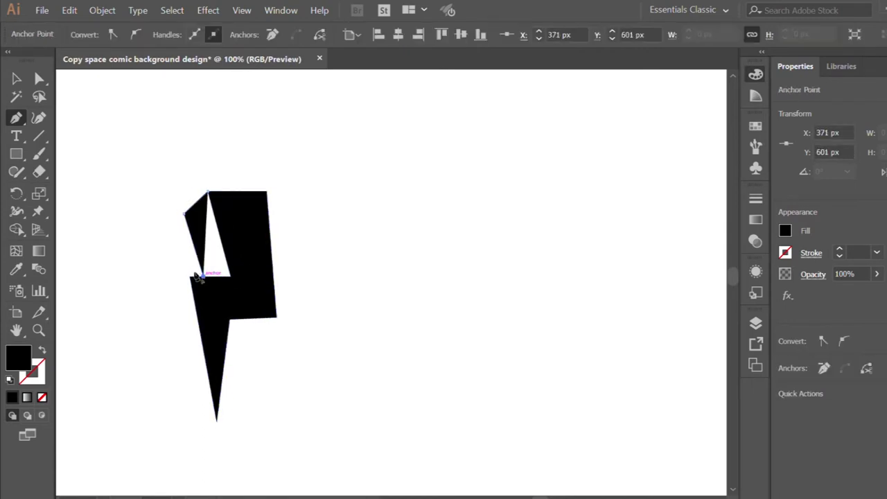
click(169, 295)
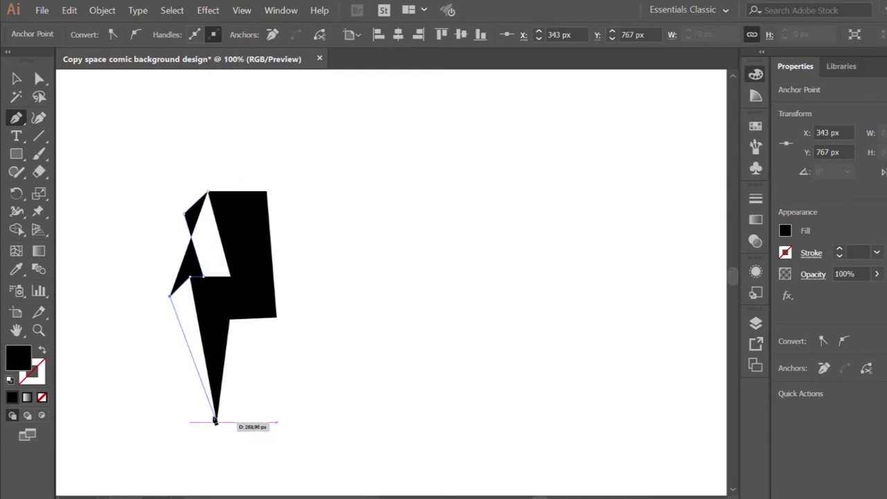
click(216, 419)
click(217, 305)
click(250, 289)
click(207, 192)
Give the side face a dark grey fill, deselect it and fit the artboard in view
key(v)
click(204, 215)
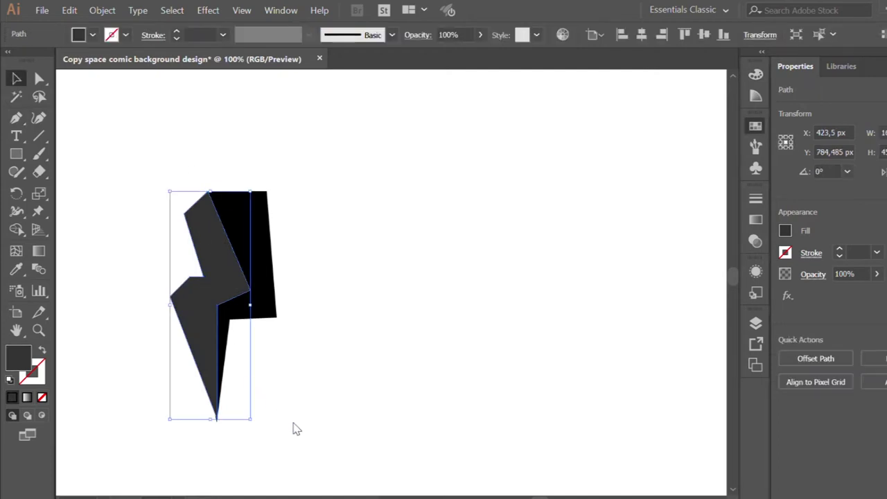
click(349, 367)
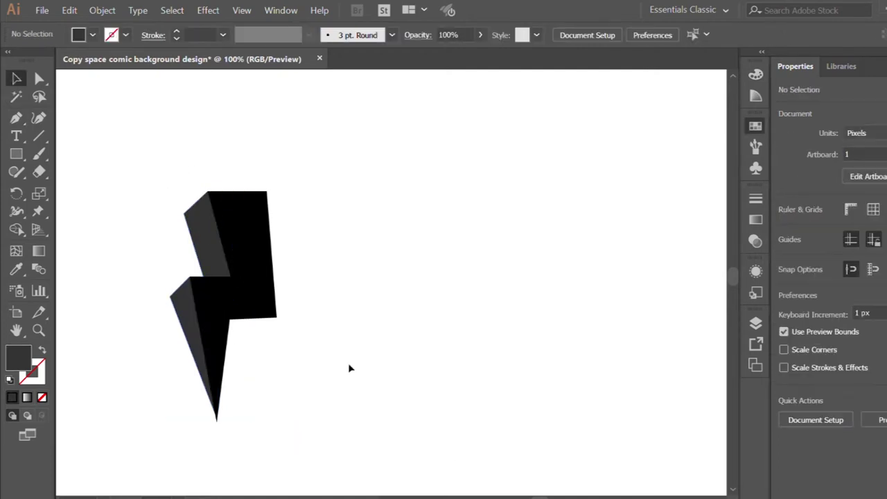
key(ctrl+0)
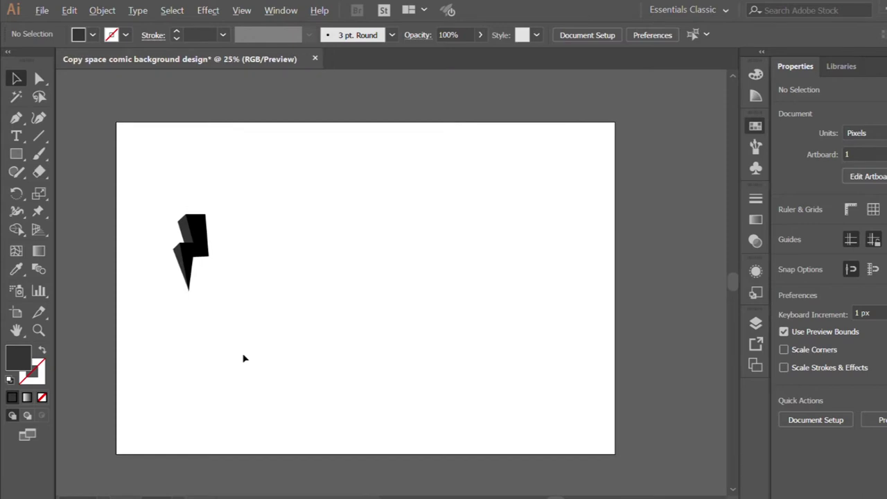
scroll(243, 358, down, 1)
Draw a long thin rectangle across the artboard's top with default white fill and dark outline
click(16, 117)
click(16, 153)
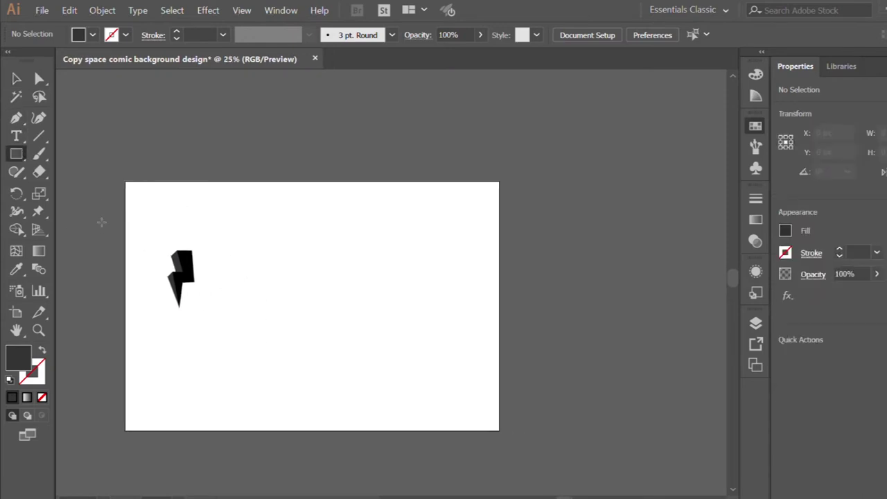
drag(108, 216, 518, 225)
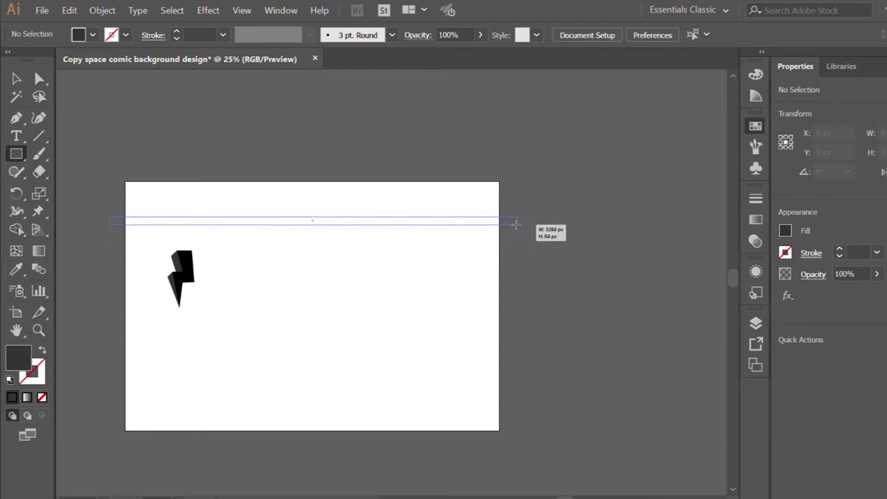
click(13, 81)
click(43, 350)
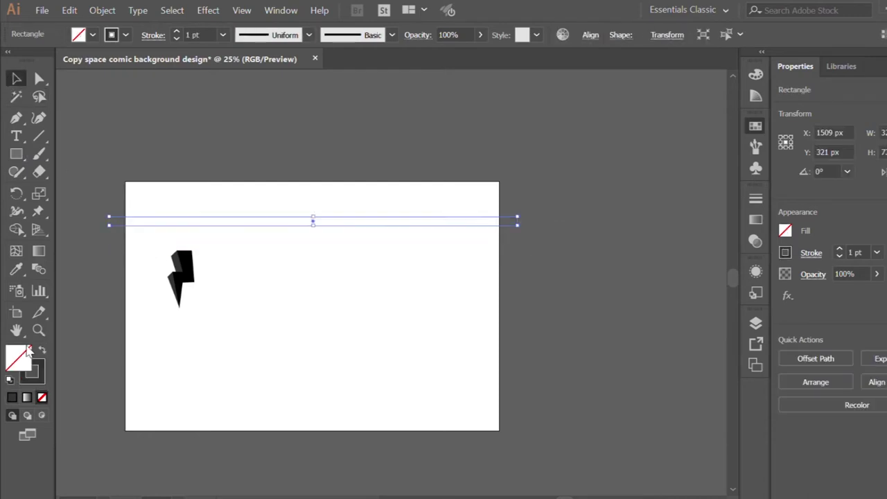
key(d)
scroll(197, 40, up, 4)
scroll(196, 39, up, 3)
scroll(197, 39, up, 2)
click(274, 209)
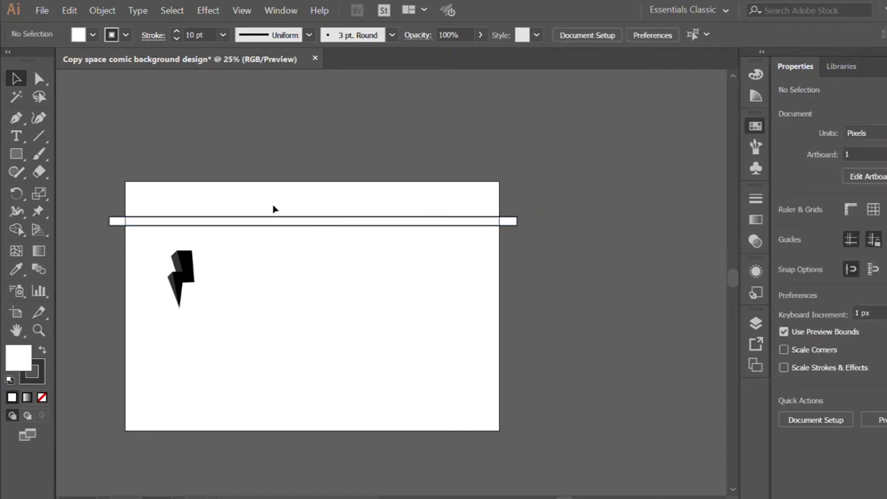
Tilt the bar slightly counterclockwise and Alt-drag a copy rotated nearly vertical onto it
drag(521, 222, 525, 208)
click(473, 276)
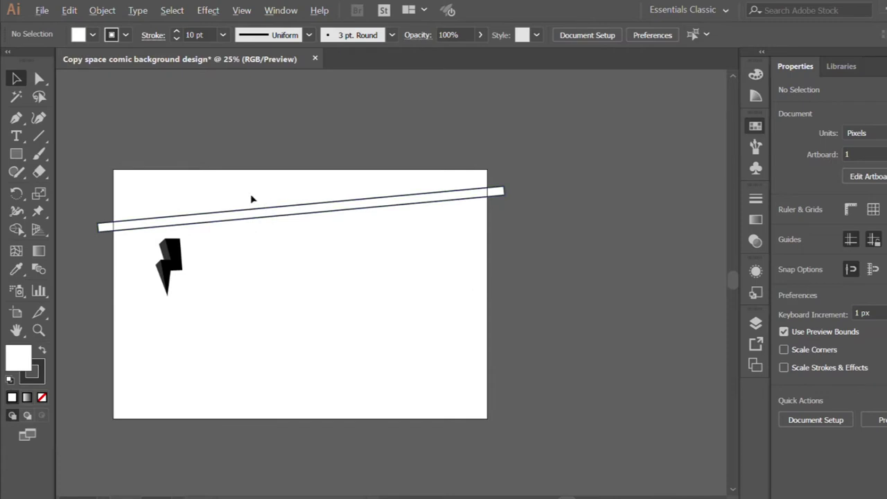
drag(284, 218, 277, 155)
mouse_move(505, 144)
mouse_down()
mouse_move(308, 269)
mouse_move(263, 145)
mouse_move(274, 141)
mouse_up()
click(242, 144)
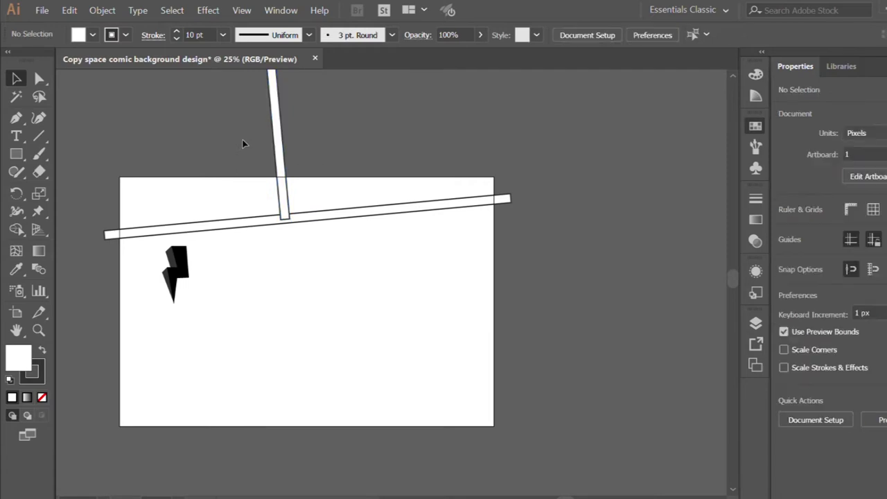
Remove the bars' outline and eyedropper the bolt's black fill onto them
click(307, 218)
click(41, 397)
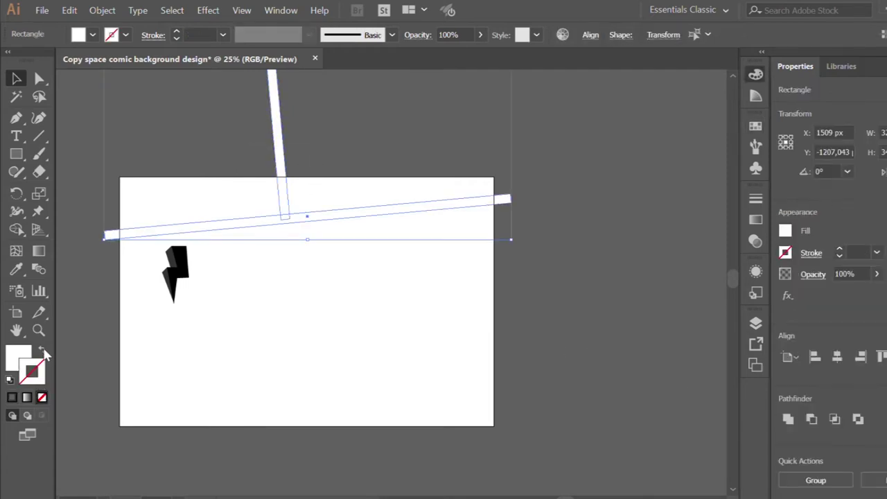
click(16, 269)
click(185, 257)
click(20, 78)
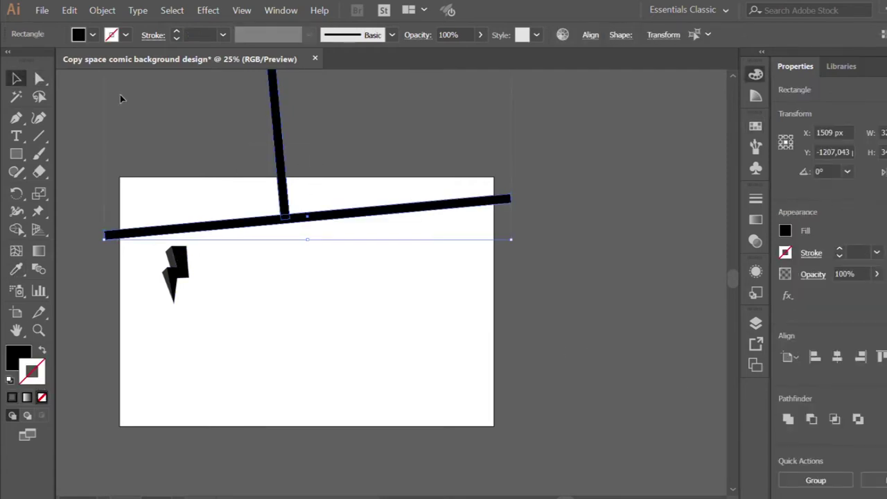
click(122, 97)
scroll(297, 223, down, 1)
Duplicate the vertical bar to the artboard's left edge and lower it to meet the horizontal bar
mouse_move(275, 162)
mouse_down()
mouse_move(148, 367)
mouse_move(152, 409)
mouse_up()
scroll(119, 323, down, 1)
scroll(122, 128, up, 2)
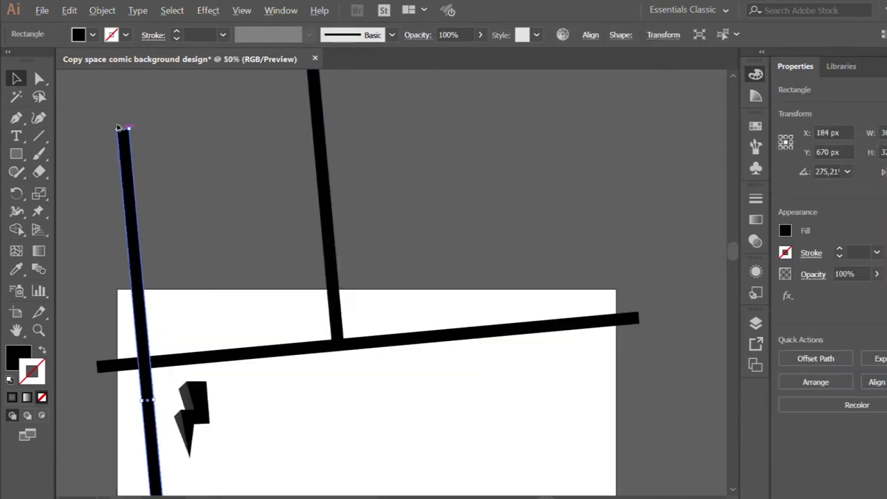
scroll(122, 129, up, 2)
scroll(186, 394, down, 10)
scroll(194, 385, down, 1)
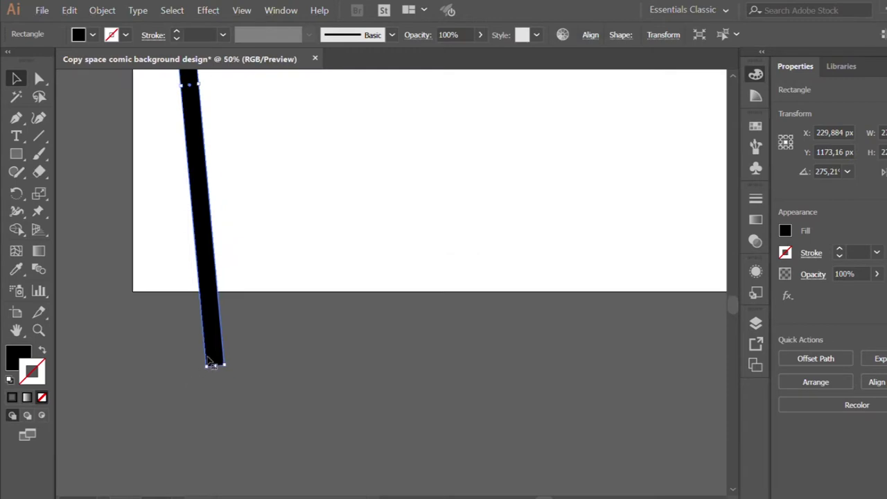
click(176, 200)
scroll(202, 359, down, 2)
scroll(256, 271, up, 1)
drag(198, 258, 198, 307)
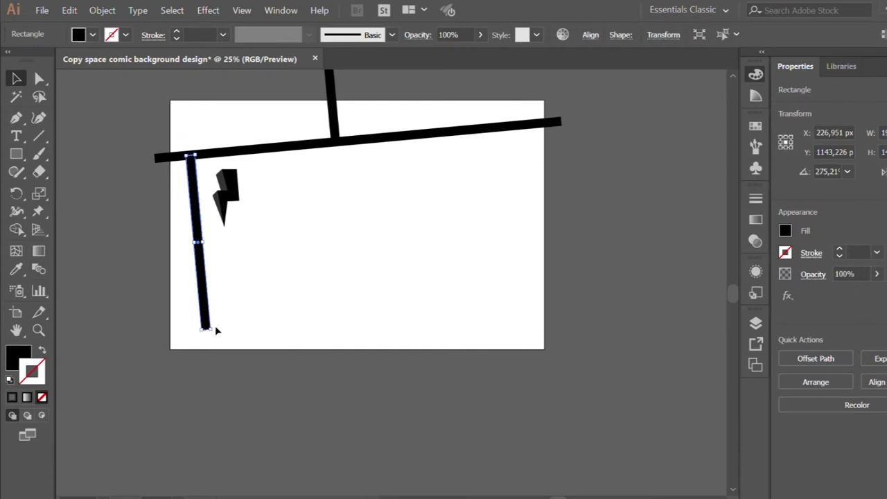
click(256, 315)
Rotate the left bar upright
scroll(254, 315, right, 1)
scroll(253, 314, down, 1)
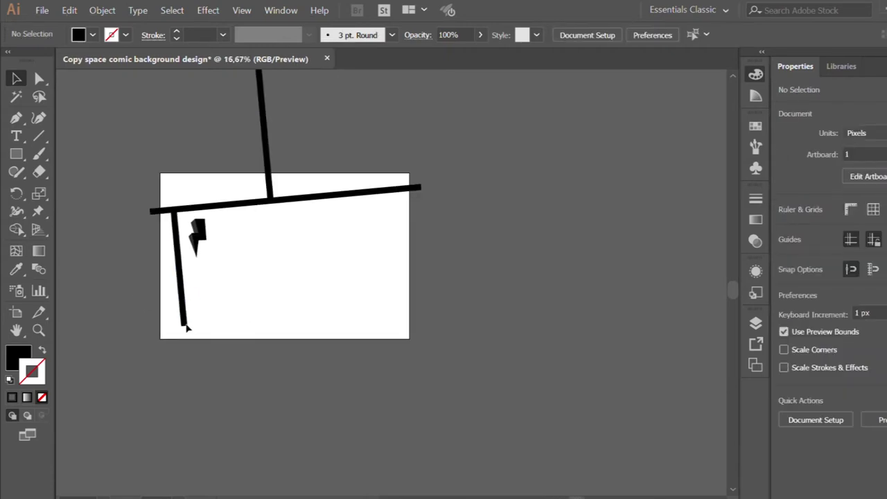
click(185, 327)
scroll(184, 323, up, 1)
scroll(185, 323, up, 1)
drag(185, 322, 164, 333)
click(212, 335)
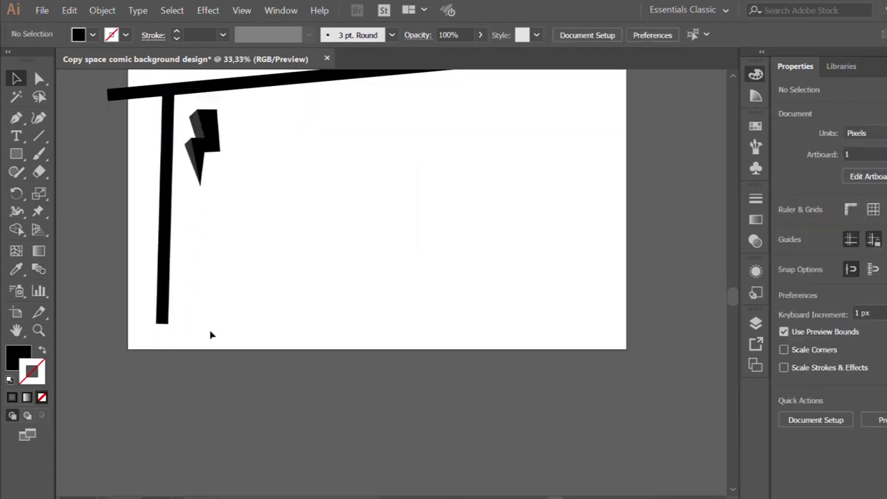
Move the extra bar to the right side and tilt it into a slanted divider
scroll(212, 335, down, 1)
drag(178, 284, 456, 258)
mouse_move(456, 306)
mouse_down()
mouse_move(482, 299)
mouse_move(487, 274)
mouse_up()
click(342, 322)
scroll(342, 323, up, 2)
scroll(342, 322, up, 1)
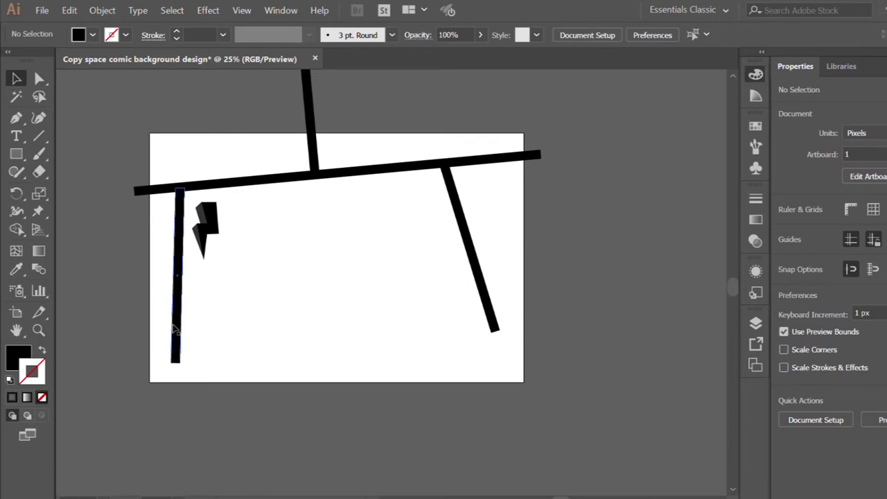
scroll(367, 368, right, 1)
Alt-drag a copy of the top beam lower as a bottom beam and nudge the right beam further right
drag(251, 180, 252, 352)
scroll(282, 385, down, 1)
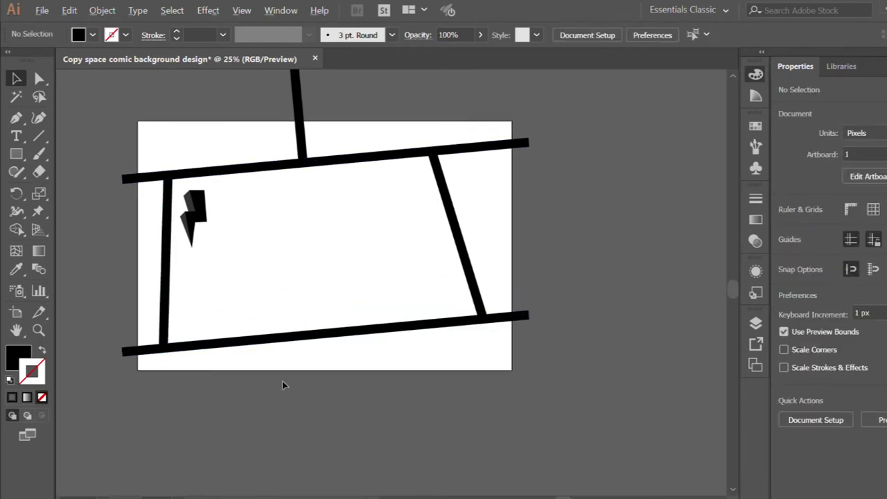
click(468, 277)
drag(468, 277, 495, 287)
click(372, 271)
key(ctrl+minus)
scroll(335, 268, up, 1)
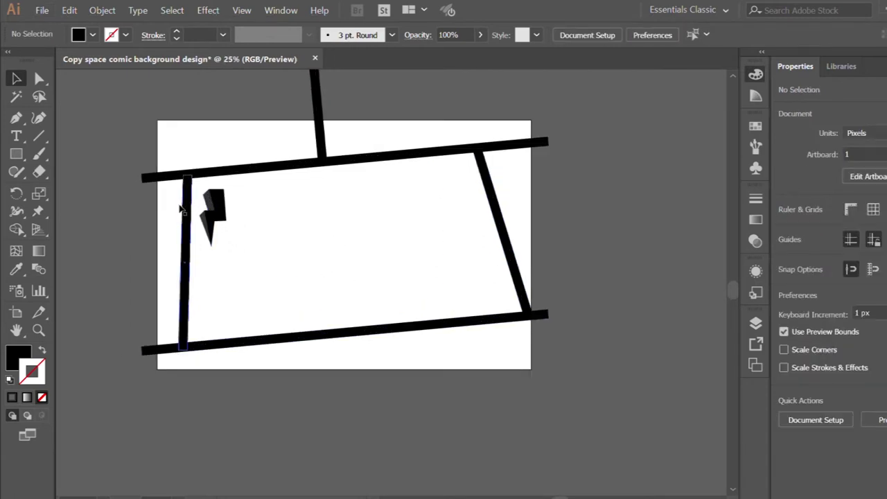
Tilt the bottom beam counter-clockwise and stretch the left beam down to meet it
click(433, 327)
drag(554, 320, 551, 295)
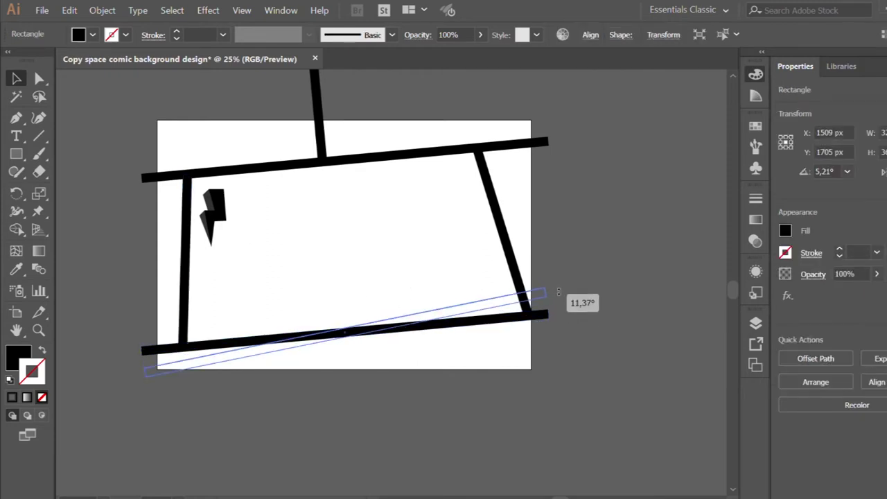
click(572, 340)
click(182, 320)
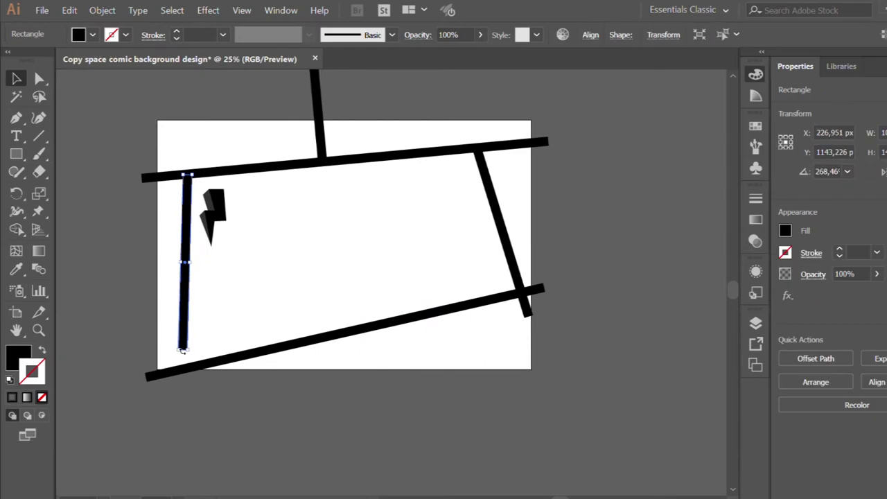
scroll(182, 350, up, 1)
scroll(182, 348, up, 3)
drag(178, 347, 170, 414)
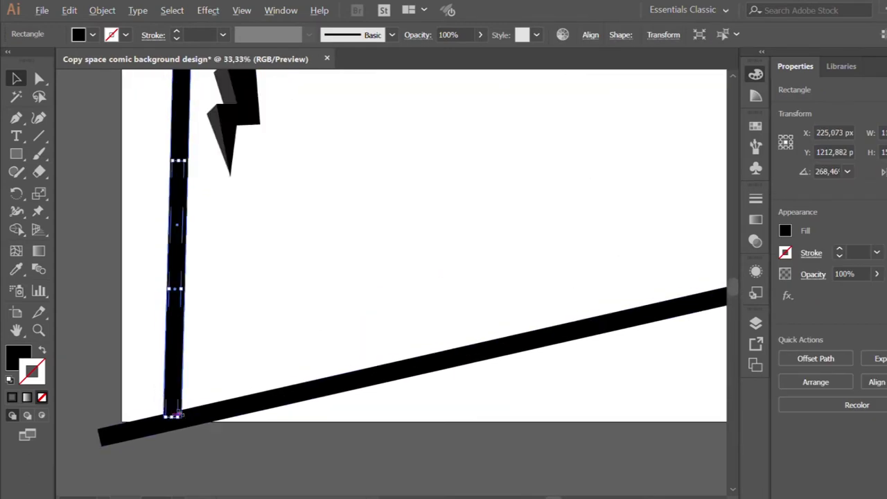
scroll(307, 432, down, 3)
click(307, 432)
scroll(510, 387, down, 1)
scroll(374, 377, up, 1)
Shorten the right diagonal beam so it meets the lower beam
click(372, 378)
scroll(372, 378, up, 2)
drag(372, 389, 362, 337)
scroll(432, 360, down, 3)
click(462, 374)
scroll(462, 374, down, 1)
scroll(390, 307, up, 1)
scroll(451, 370, up, 1)
scroll(454, 374, down, 2)
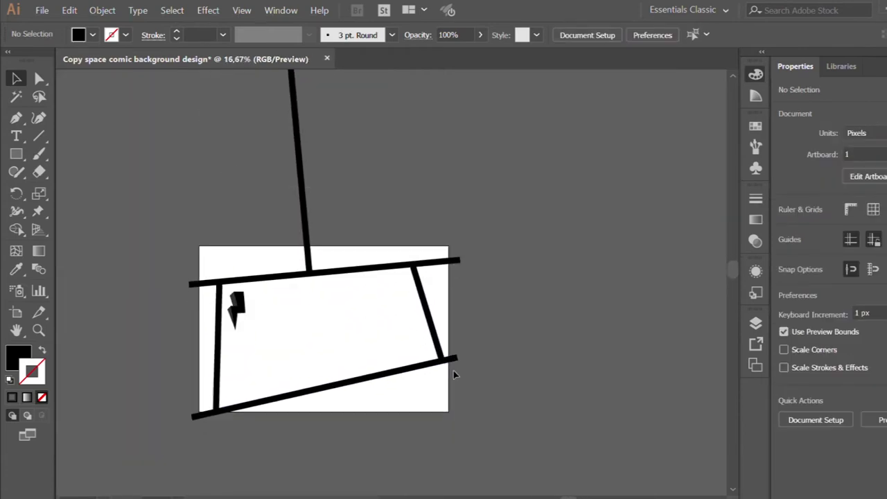
Rotate the right diagonal beam to 300° and check the vertical beam above the top beam
click(418, 294)
drag(407, 266, 357, 279)
scroll(370, 271, up, 2)
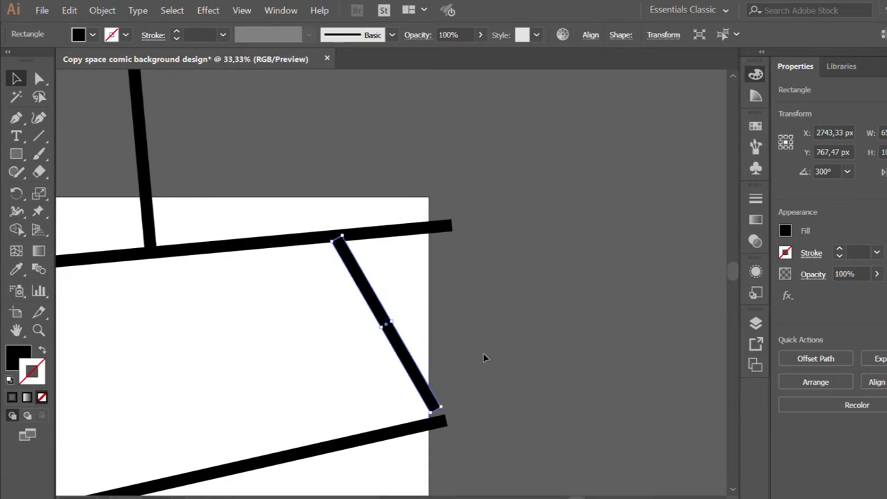
click(483, 357)
scroll(483, 357, down, 2)
click(258, 179)
scroll(257, 179, up, 3)
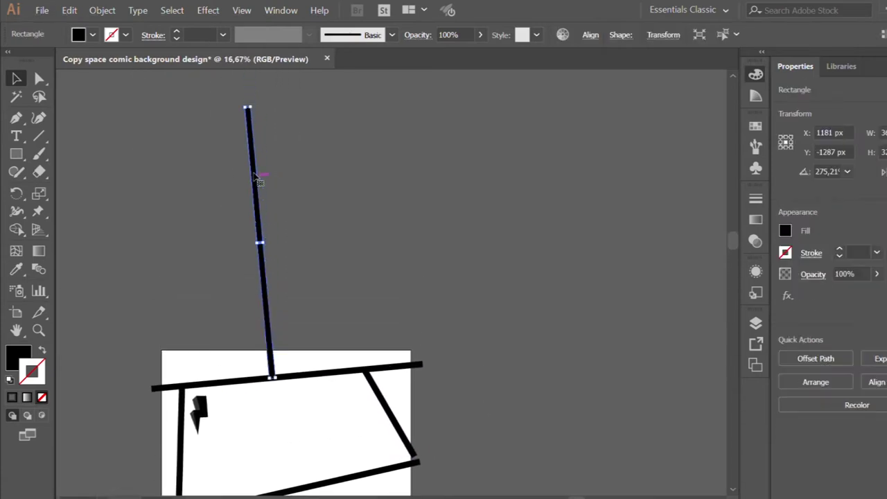
scroll(215, 270, down, 2)
click(214, 270)
key(m)
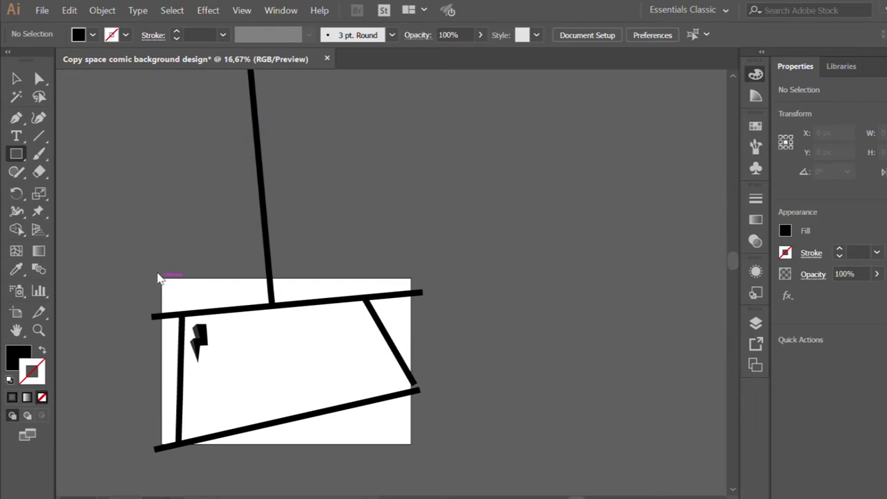
Draw an artboard-sized white rectangle and send it behind the beams
drag(162, 278, 410, 443)
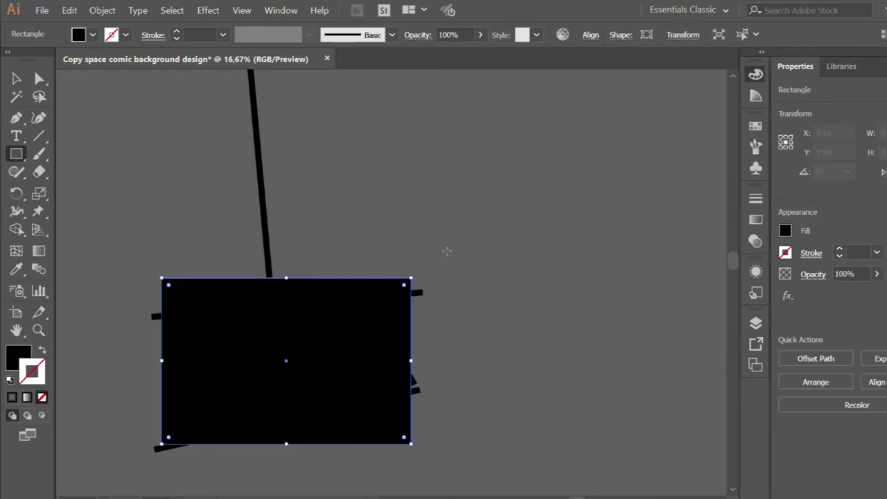
click(17, 78)
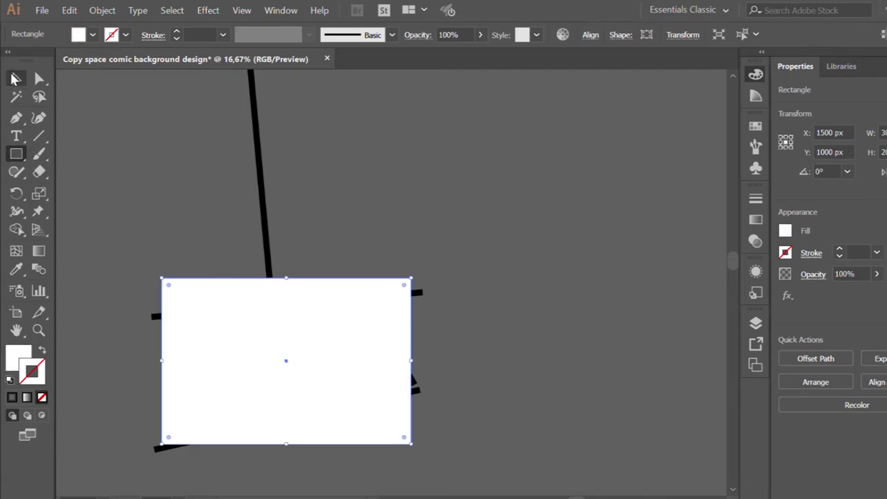
key(ctrl+shift+bracketleft)
Select the white background together with all the beams
scroll(201, 260, down, 1)
shift+click(208, 257)
shift+click(248, 380)
shift+click(383, 280)
key(ctrl+a)
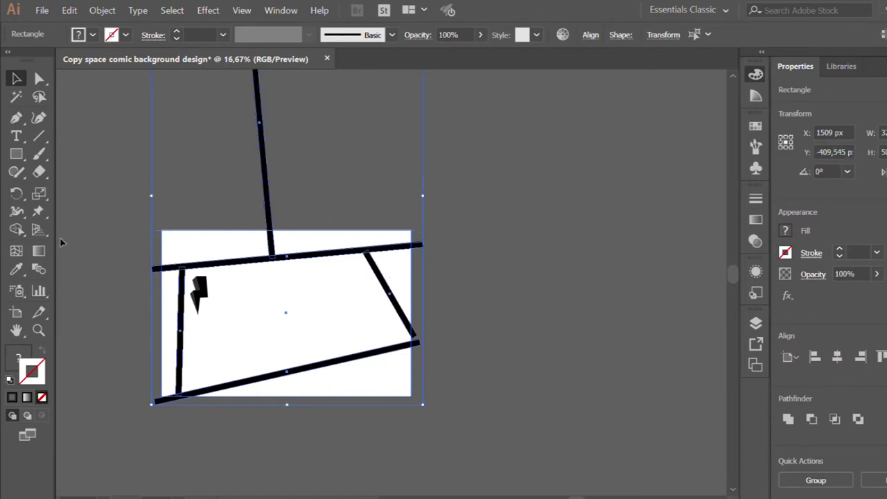
Trim the beam overhangs on the left, top and right sides with the Shape Builder
key(shift+m)
drag(153, 256, 148, 406)
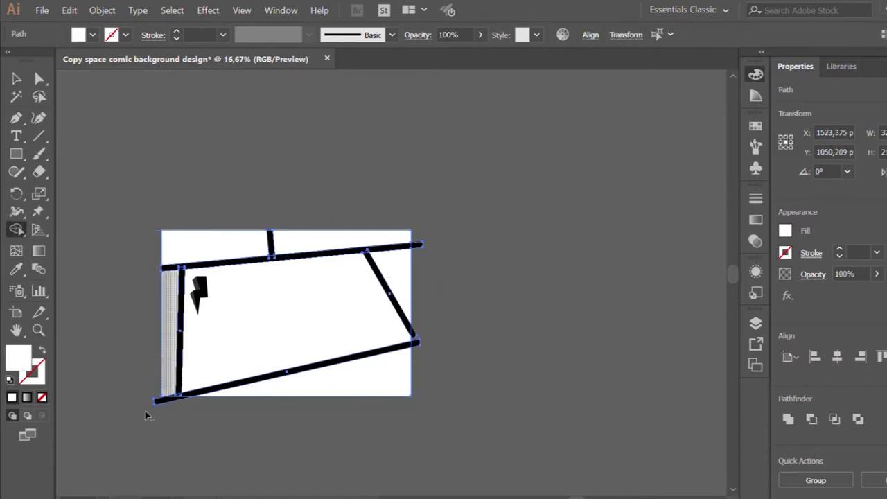
scroll(430, 336, up, 2)
alt+click(397, 345)
alt+click(400, 147)
scroll(409, 277, down, 2)
Unite all the selected shapes into one with Pathfinder
key(v)
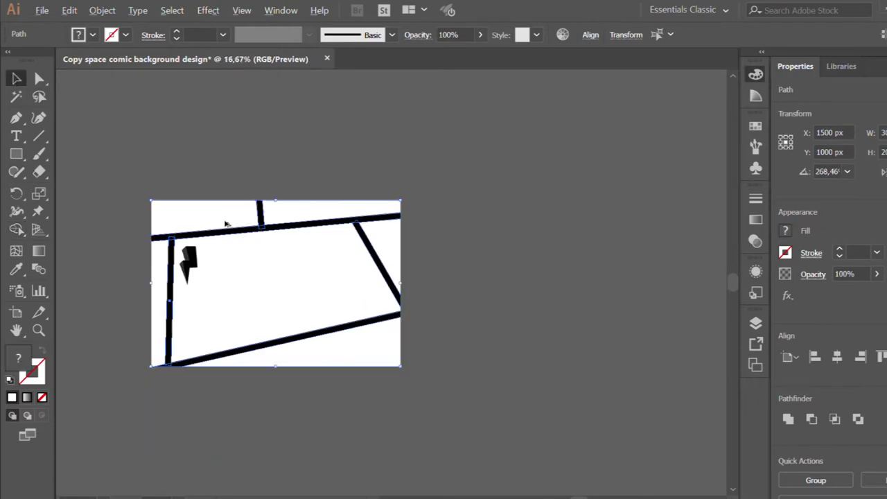
scroll(228, 205, up, 1)
click(780, 413)
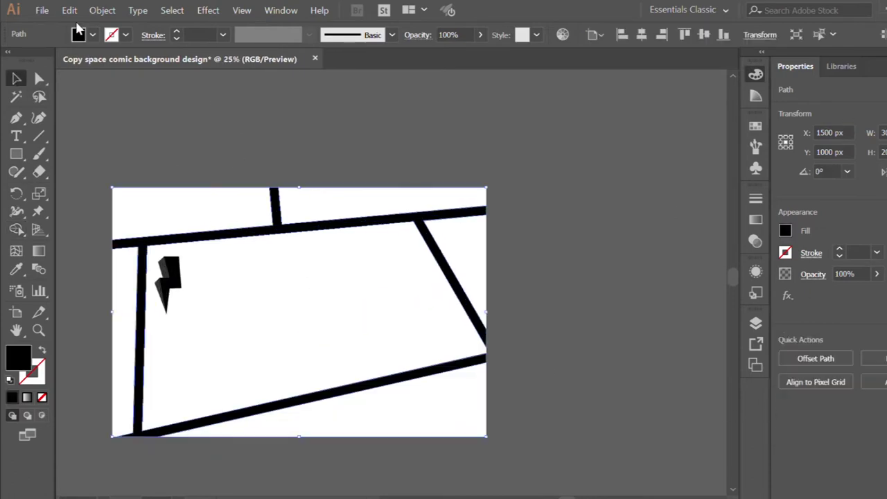
Give the merged panel dividers a white fill and a 10 pt black stroke
click(42, 353)
key(d)
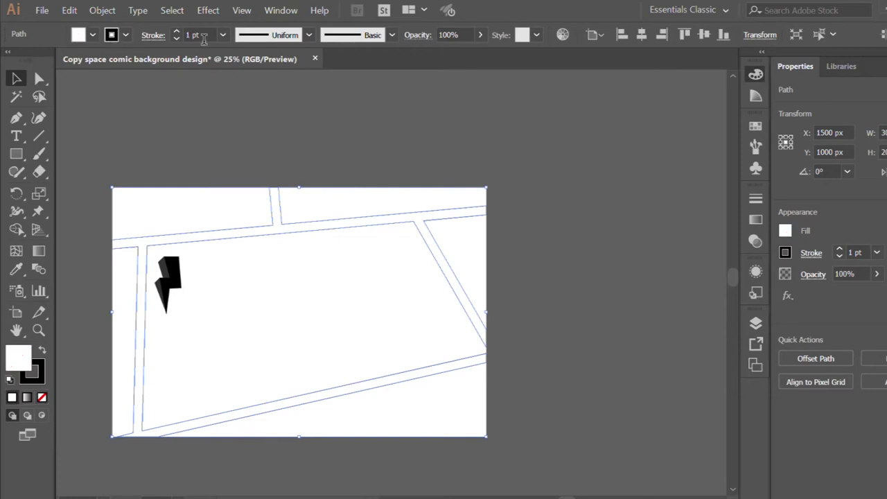
text(10)
key(Return)
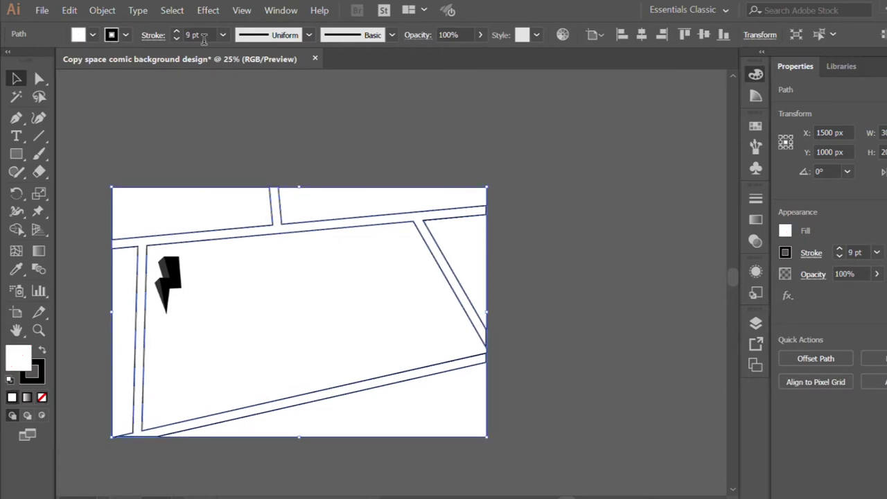
Drag the lightning bolt left, off the artboard, and deselect it
click(184, 154)
scroll(184, 155, down, 1)
scroll(180, 218, up, 1)
drag(177, 209, 90, 233)
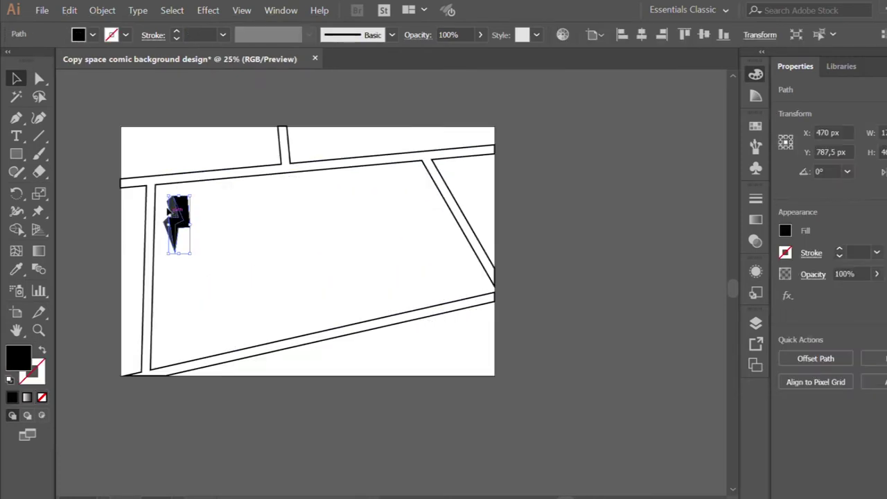
click(146, 178)
scroll(257, 182, down, 1)
scroll(257, 172, up, 1)
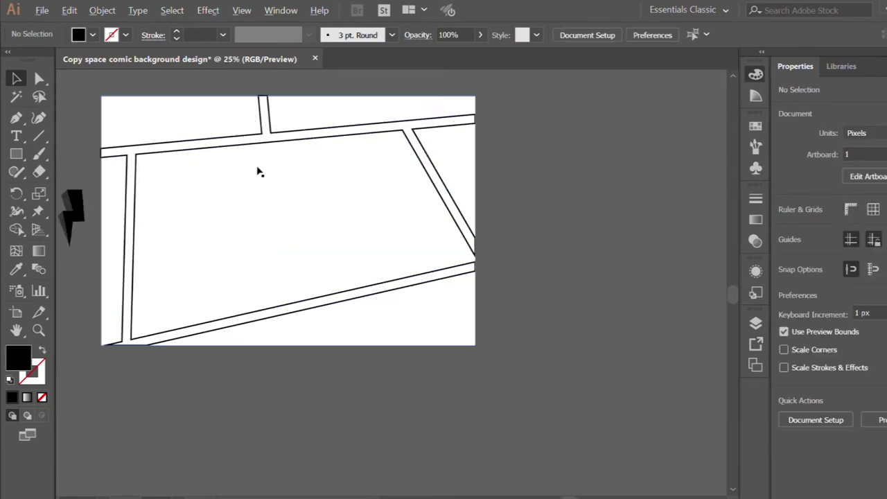
click(15, 119)
scroll(124, 156, up, 1)
Draw a closed four-point path on the central panel's corners
click(127, 148)
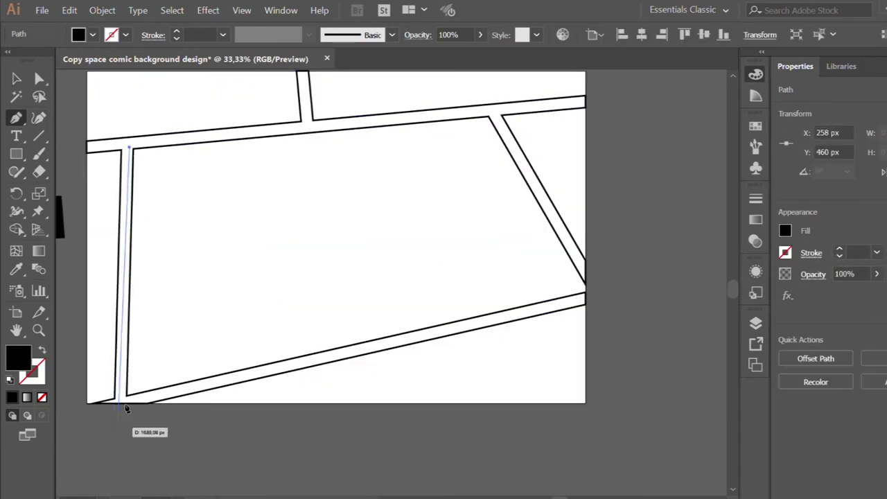
click(122, 399)
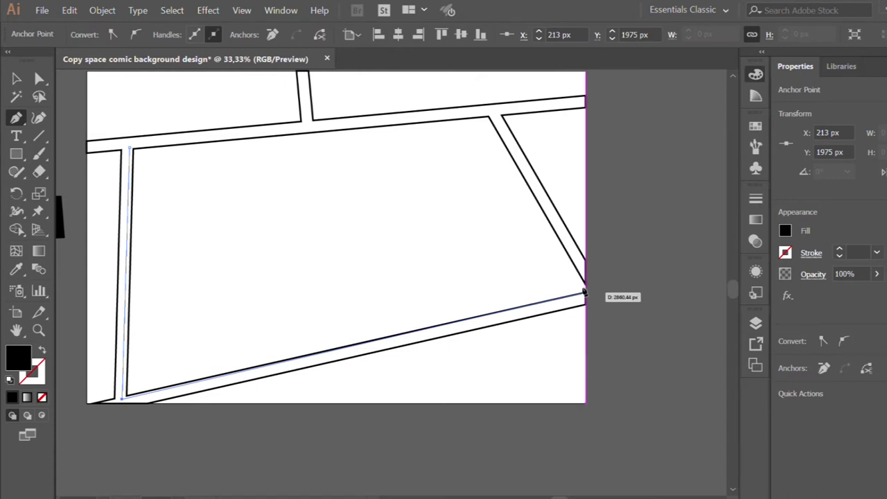
click(588, 292)
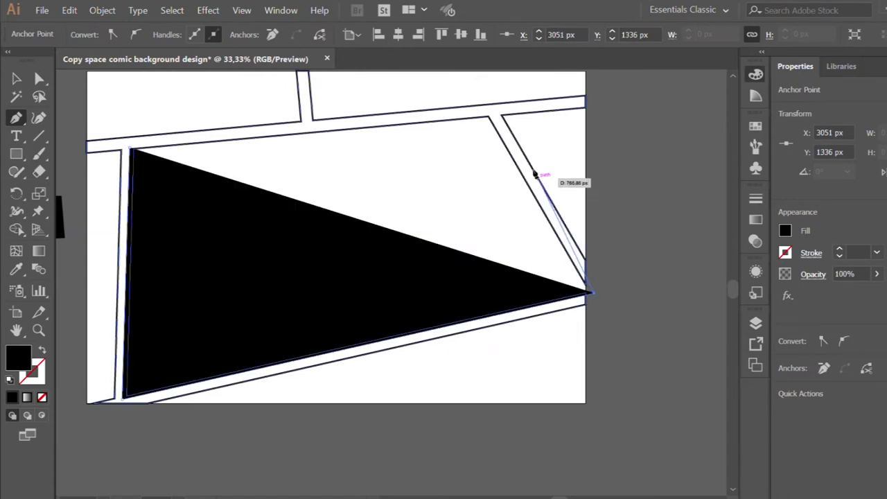
click(491, 110)
click(126, 148)
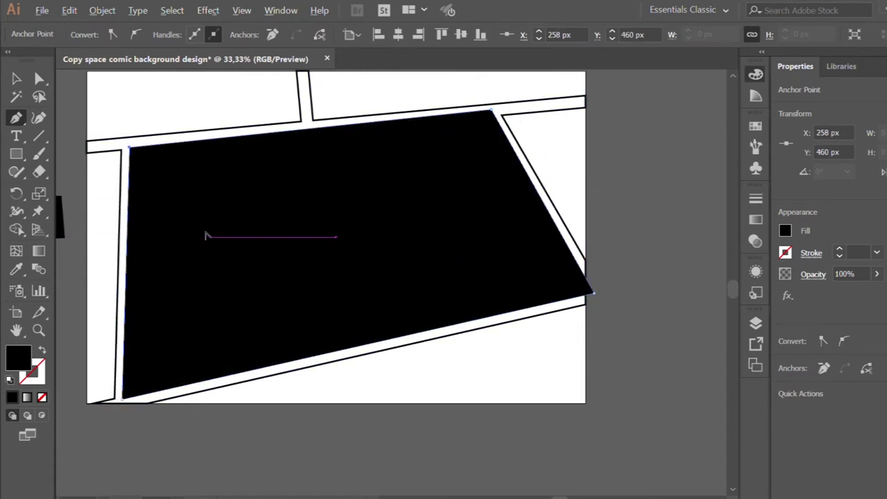
scroll(210, 236, down, 1)
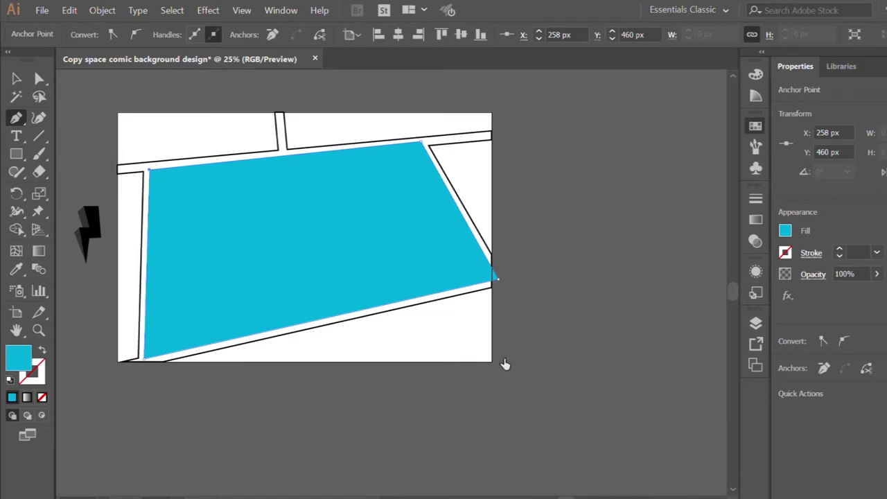
Select the panel frame with its blue shape, then clear the selection
key(v)
shift+click(189, 127)
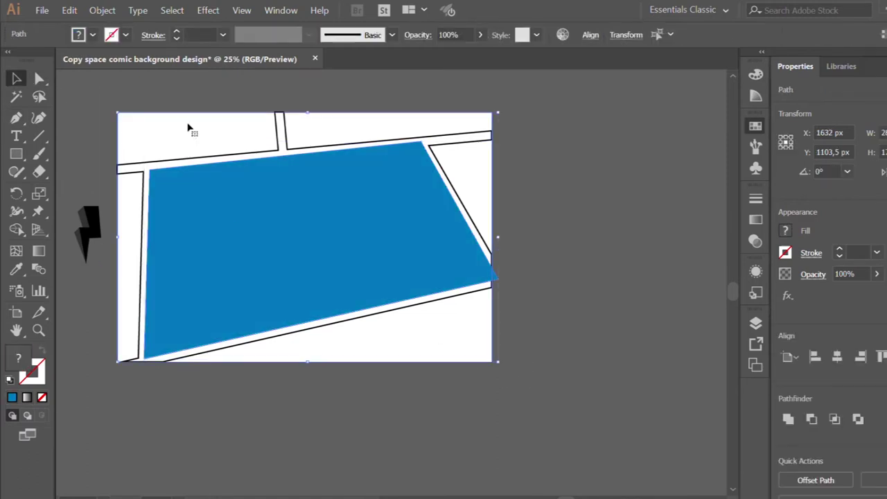
click(322, 389)
alt+scroll(234, 397, down, 1)
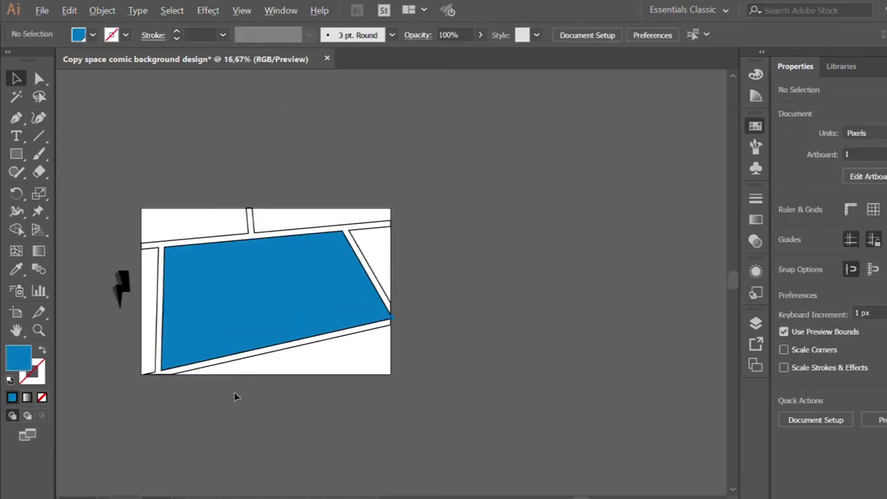
Draw a closed pink shape over the top-left panel, extending above the artboard's top edge
click(16, 118)
click(135, 244)
alt+scroll(133, 243, up, 1)
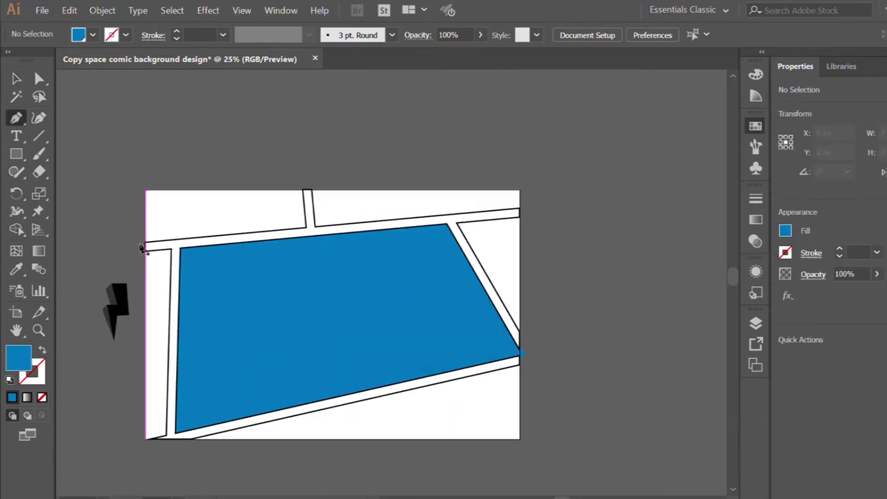
click(309, 231)
click(306, 171)
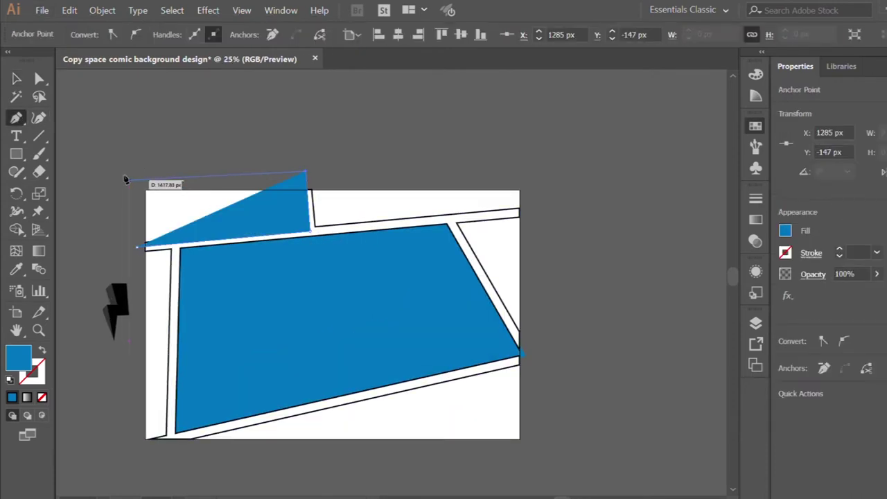
click(129, 180)
click(136, 244)
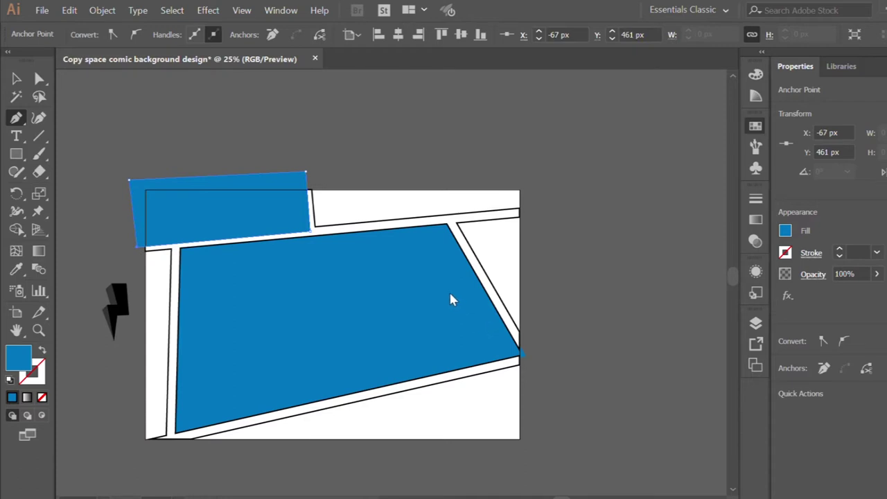
Select the whole comic artwork to review the new pink shape
scroll(240, 281, down, 1)
scroll(232, 275, right, 1)
scroll(227, 271, up, 1)
scroll(231, 267, down, 1)
click(14, 78)
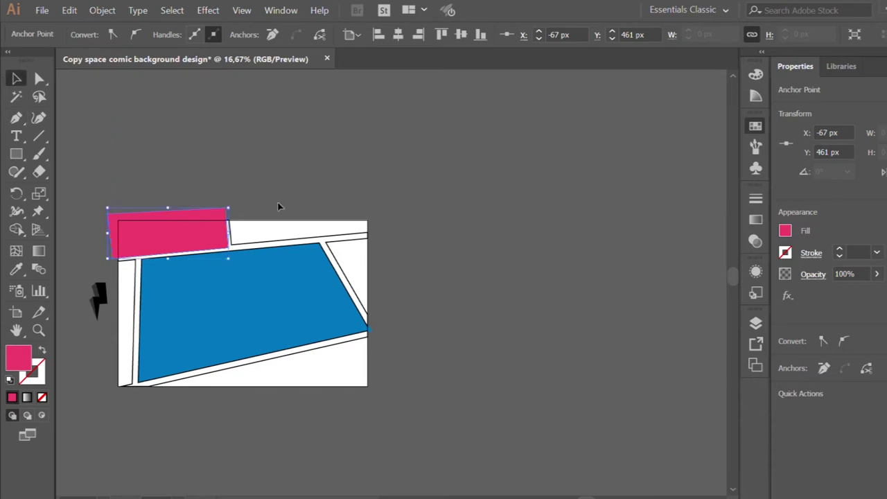
click(257, 226)
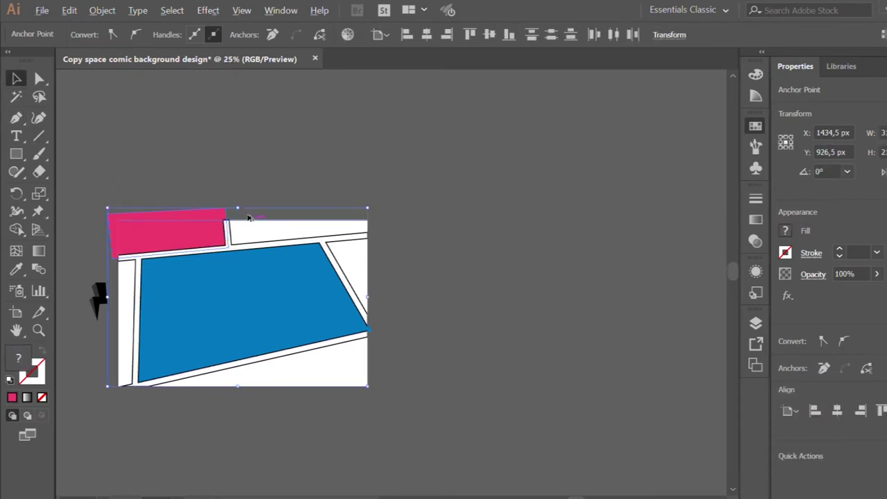
scroll(251, 219, up, 1)
Draw a green shape over the top-right panel, overhanging the artboard's top-right corner
key(p)
click(208, 193)
click(218, 256)
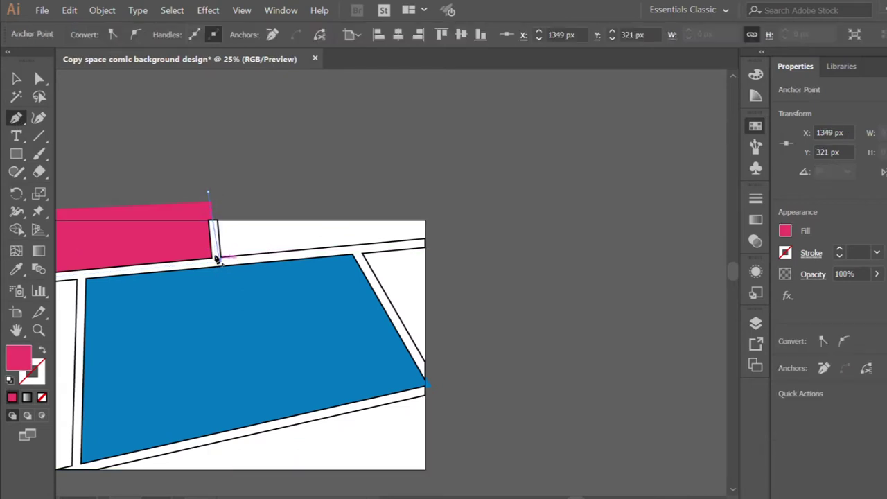
click(400, 240)
click(407, 196)
click(184, 193)
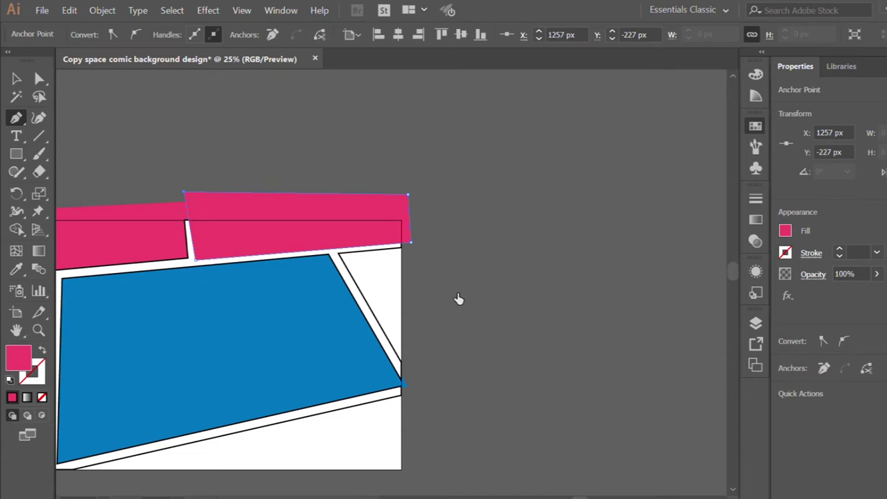
scroll(247, 270, down, 1)
Select the shapes around the top-right panel, then deselect everything
key(v)
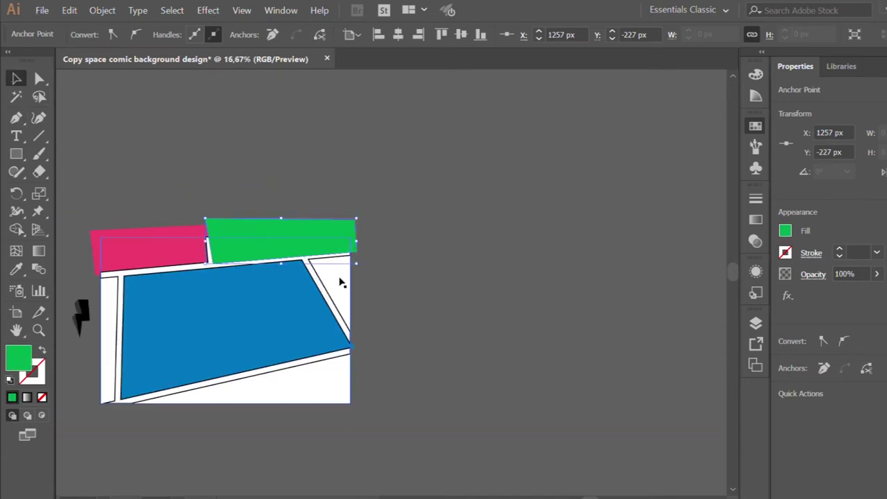
drag(340, 283, 386, 247)
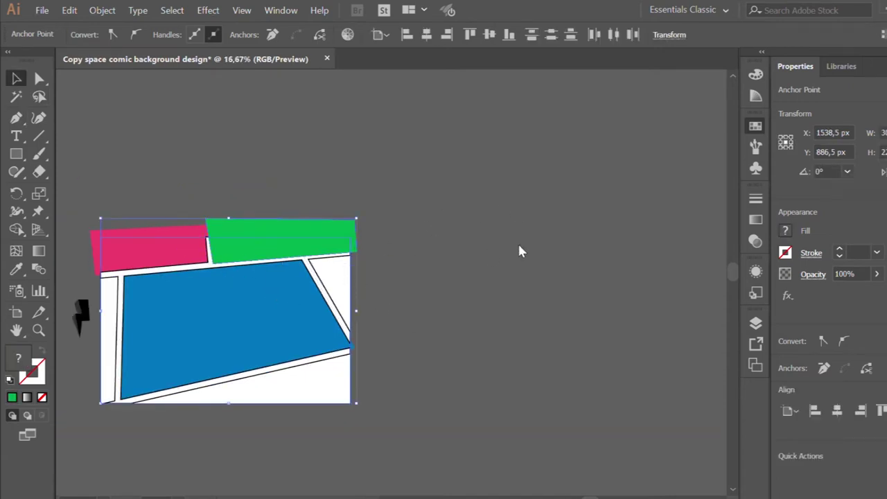
click(315, 196)
scroll(312, 196, down, 1)
scroll(313, 196, left, 1)
click(17, 118)
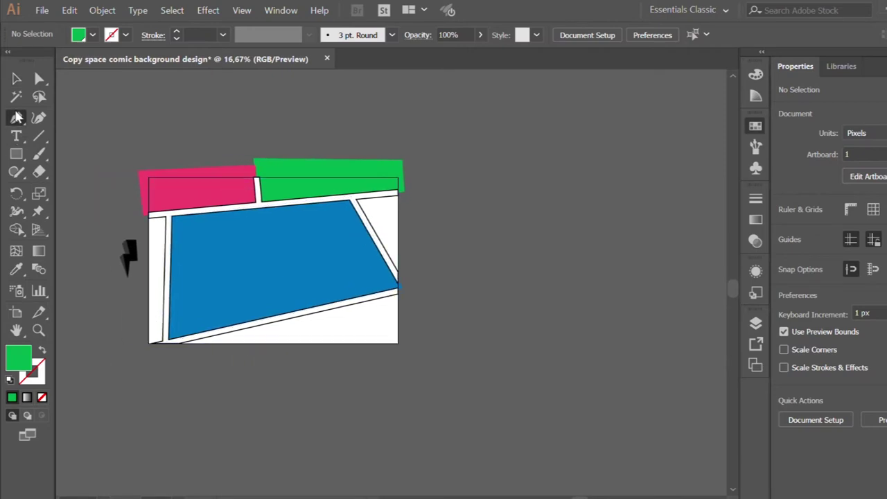
Draw a yellow quad over the narrow left panel, extending past the artboard's left edge
scroll(168, 358, up, 1)
click(163, 137)
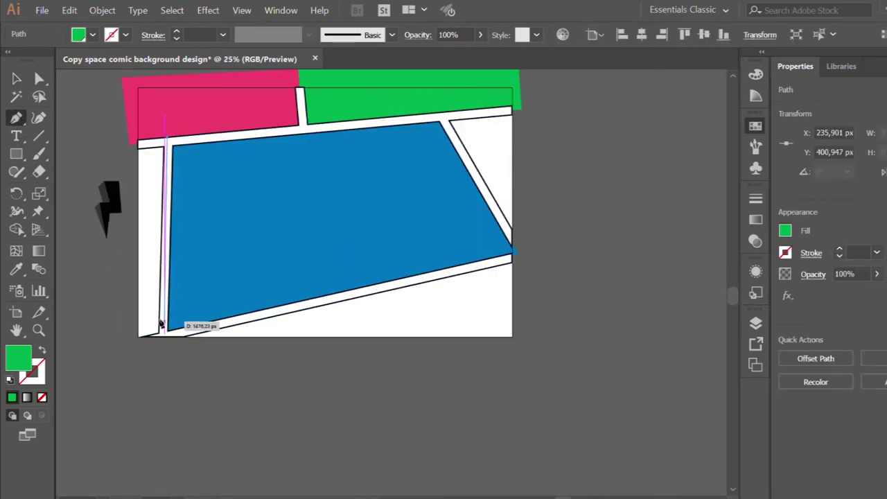
click(166, 333)
click(131, 352)
click(123, 146)
click(163, 139)
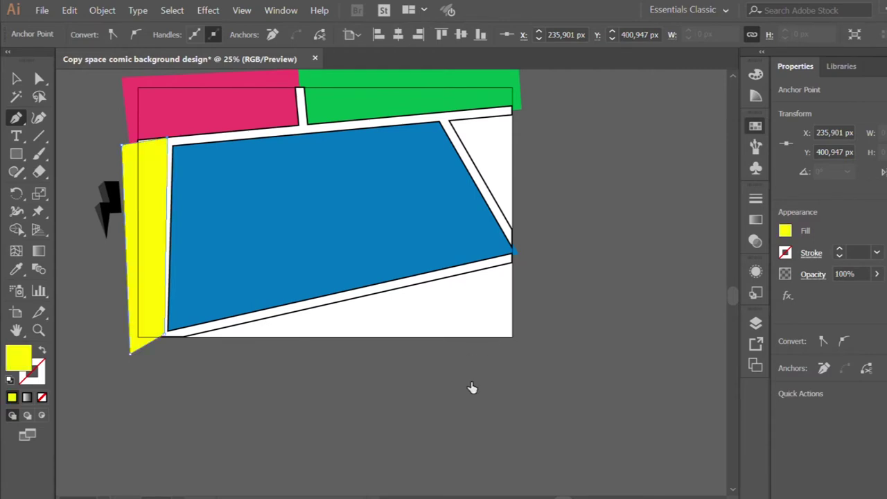
scroll(146, 382, down, 1)
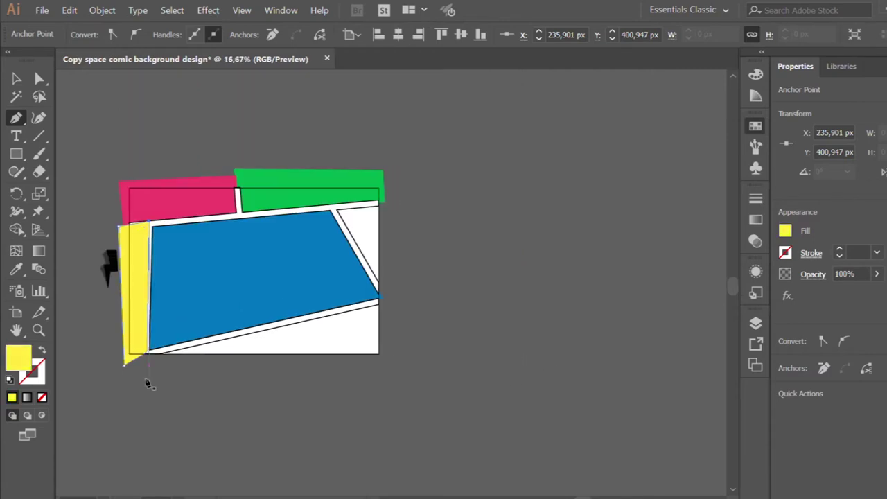
scroll(146, 382, up, 1)
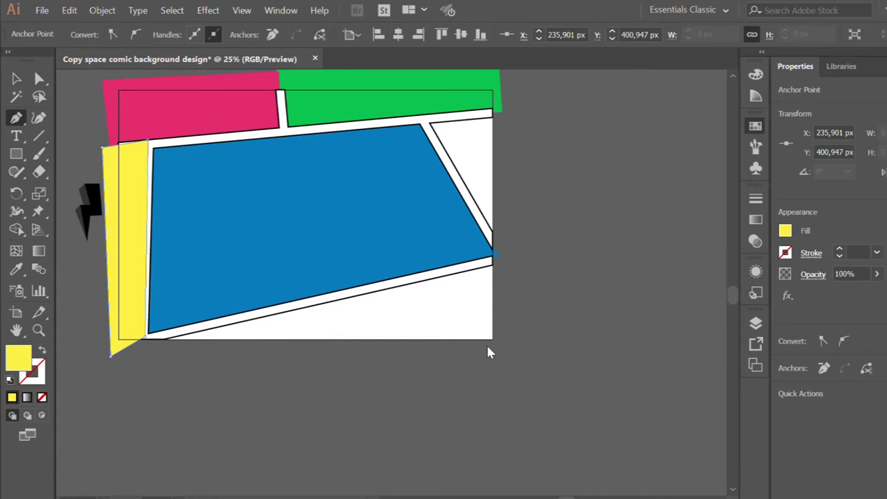
Select all the artwork, then deselect it
key(ctrl+a)
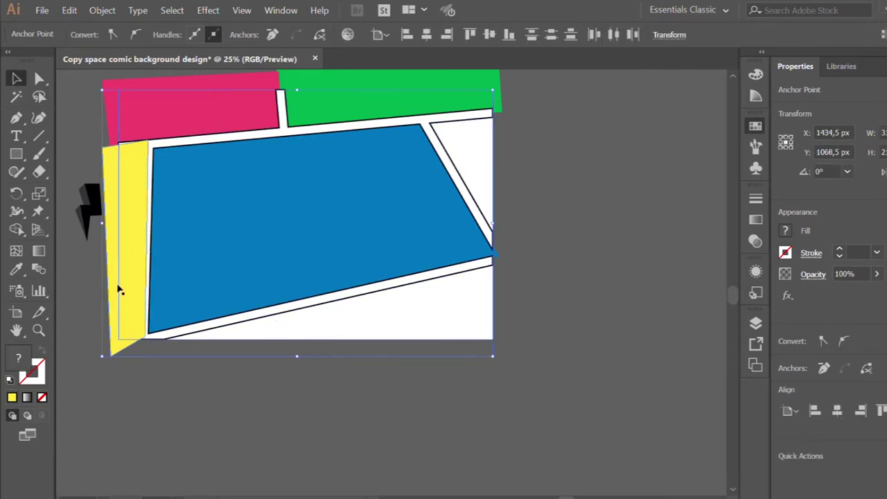
click(257, 396)
scroll(236, 388, down, 1)
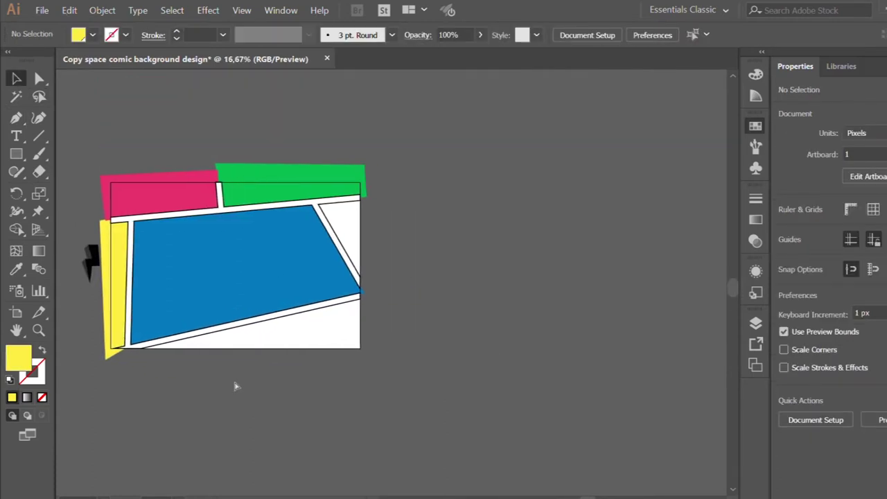
key(p)
scroll(303, 205, up, 1)
Draw a yellow triangle over the small right panel beside the divider, then select all and deselect
click(361, 314)
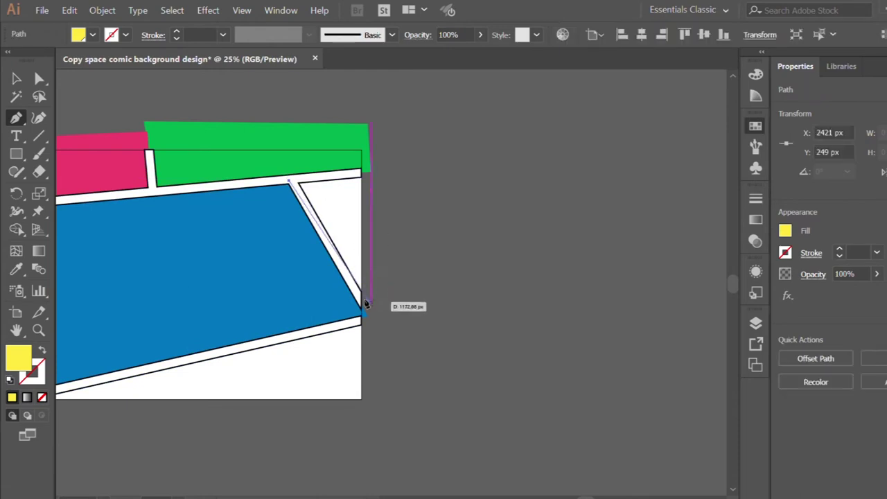
click(361, 172)
click(291, 183)
key(v)
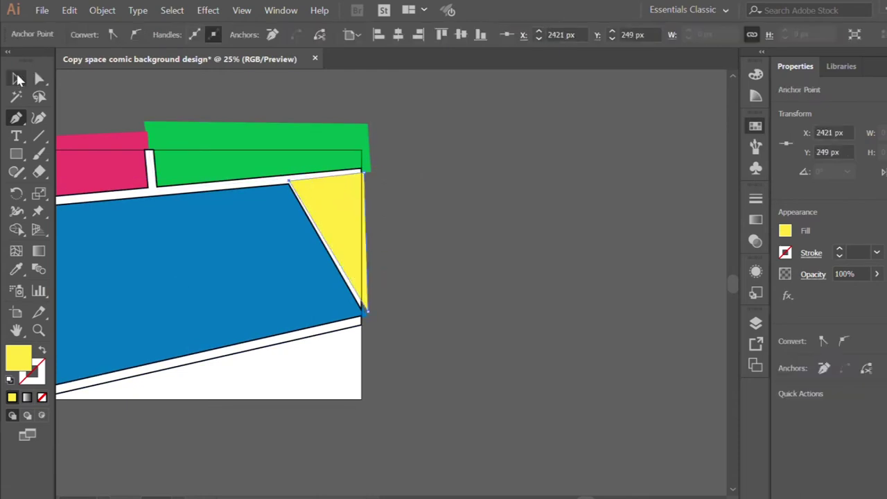
key(ctrl+a)
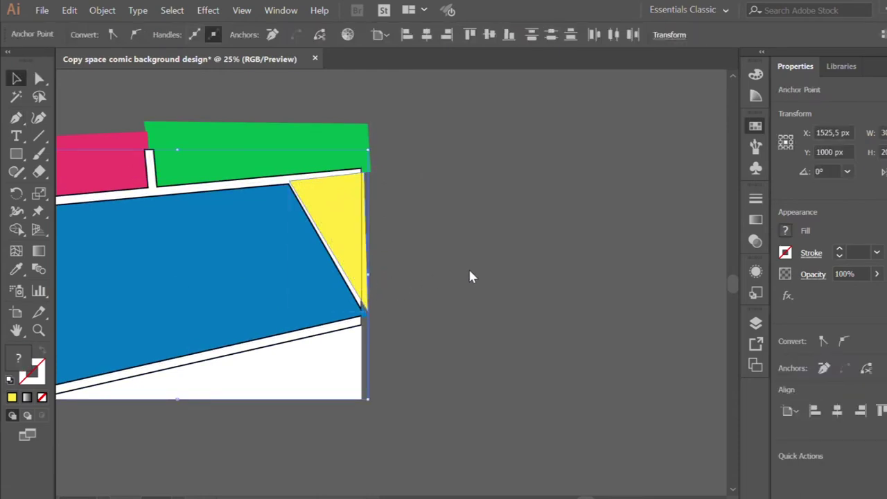
click(425, 370)
scroll(311, 439, down, 1)
Draw a closed shape over the bottom panel, overhanging the artboard's lower edge
key(p)
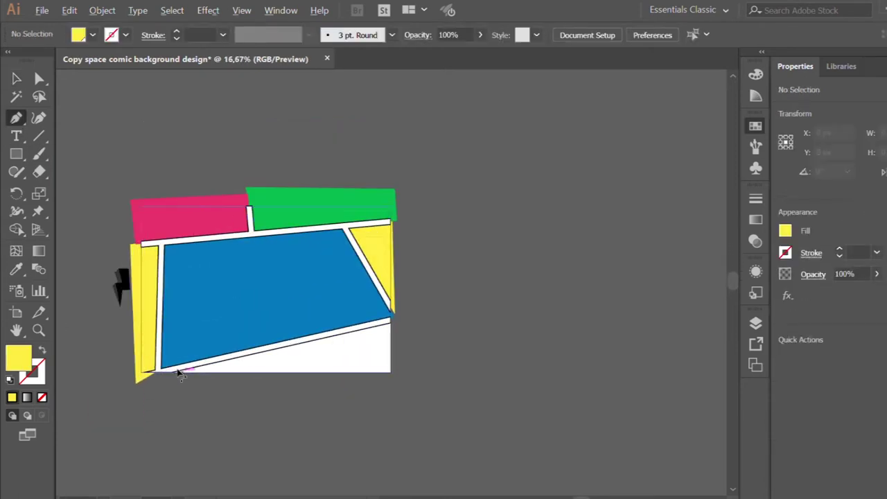
click(149, 373)
click(393, 319)
click(396, 388)
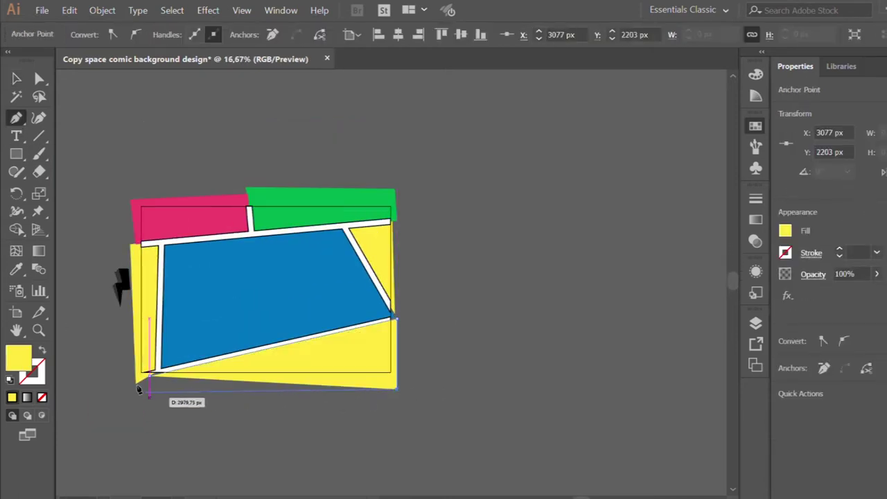
click(149, 374)
Eyedrop the pink fill onto the bottom shape and send it backward
click(17, 269)
click(219, 220)
click(17, 78)
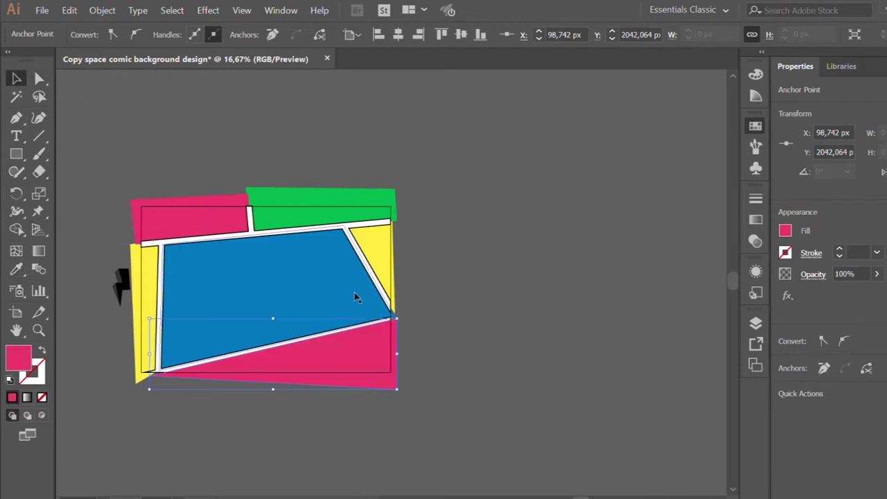
key(ctrl+plus)
key(ctrl+shift+bracketleft)
Put the white bottom rectangle behind the pink shape and zoom back out
click(357, 370)
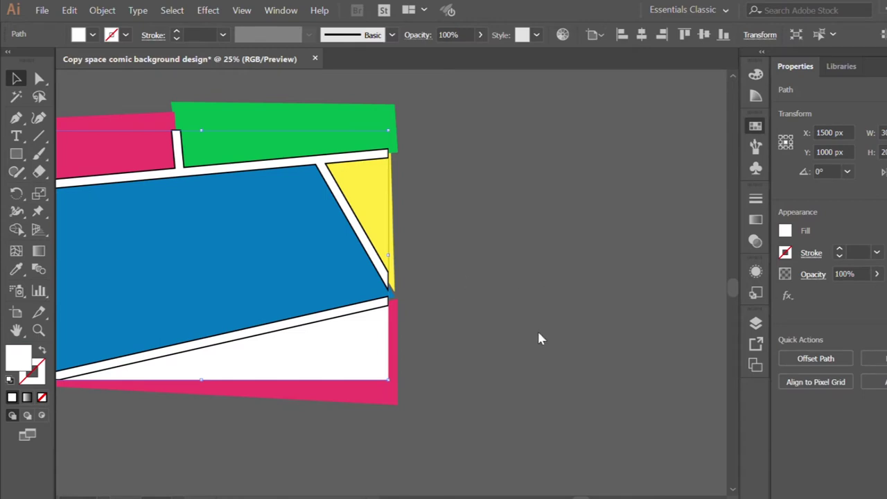
key(ctrl+shift+bracketleft)
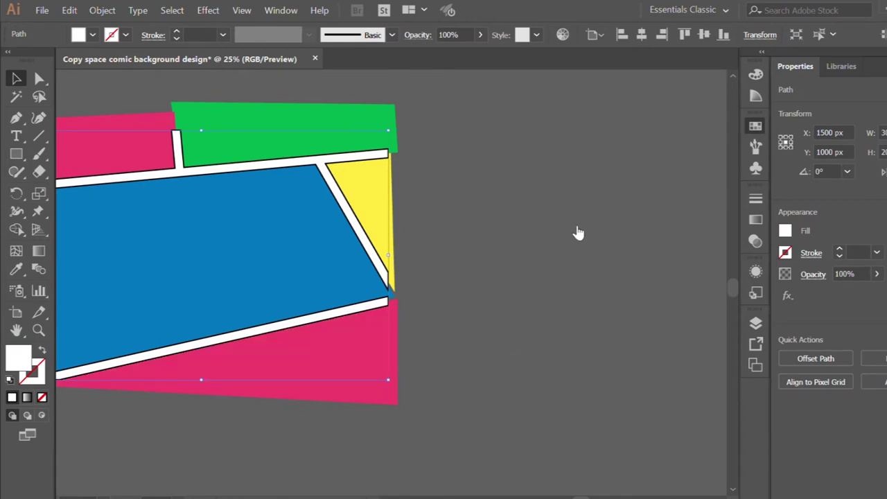
click(527, 349)
key(ctrl+minus)
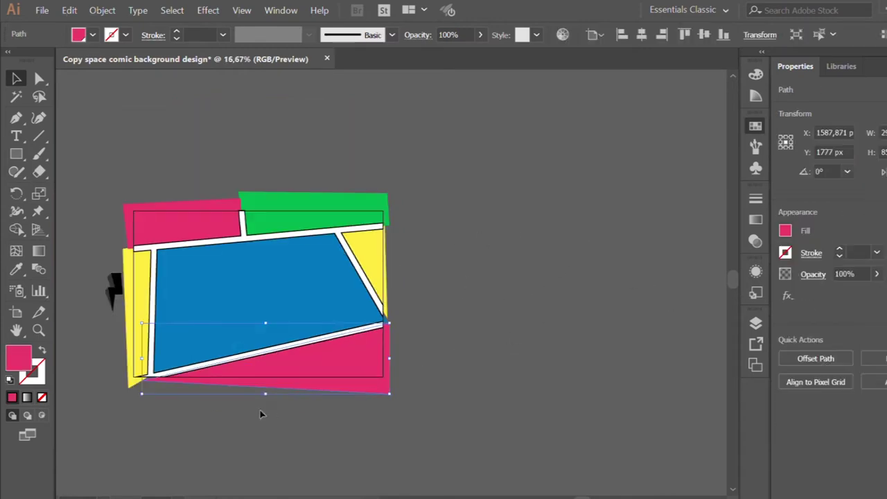
Select the bottom, top green and top-left pink colour shapes
shift+click(263, 411)
shift+click(289, 215)
shift+click(157, 224)
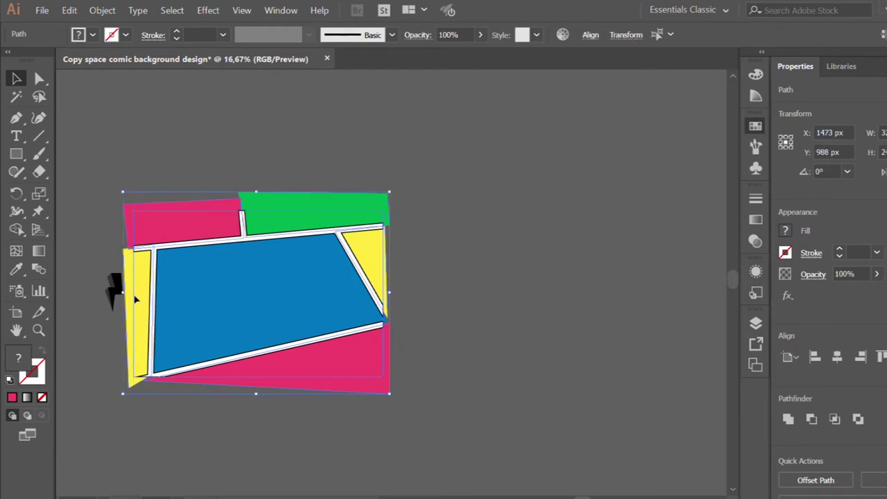
Trim the pink, yellow and green overhangs outside the artboard with the Shape Builder
click(17, 230)
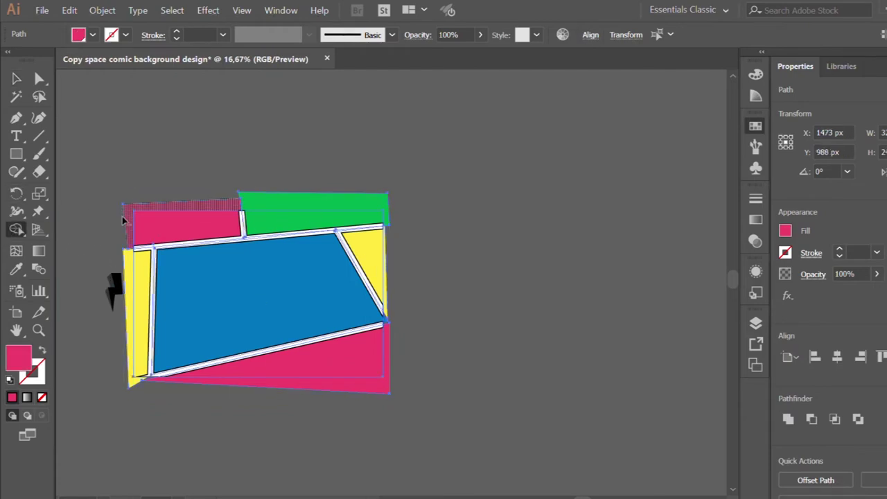
drag(124, 207, 135, 382)
alt+click(233, 383)
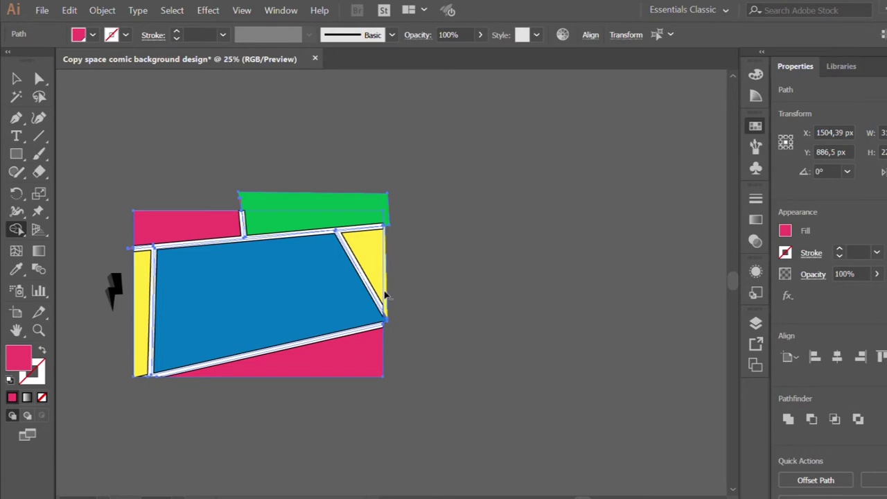
scroll(388, 318, up, 4)
scroll(372, 353, down, 2)
drag(254, 158, 322, 154)
scroll(240, 160, down, 3)
Deselect everything, then select the pink top-left panel for Shape Builder cleanup
click(16, 78)
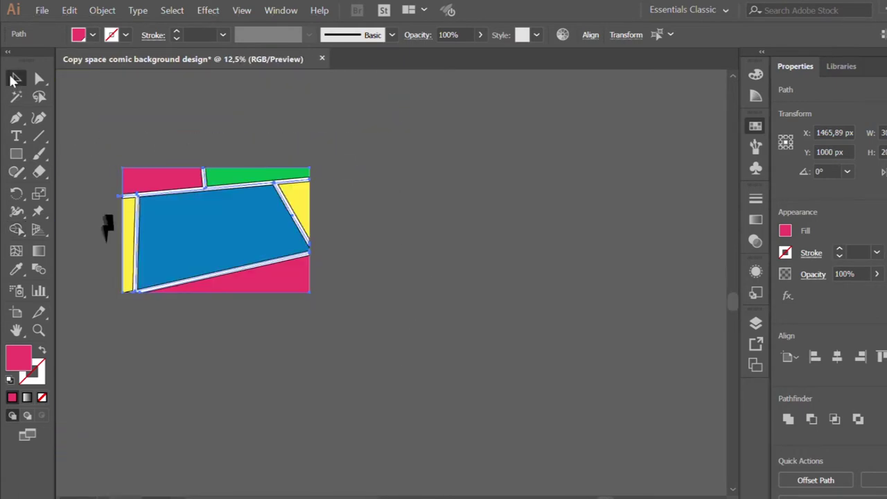
click(119, 145)
scroll(120, 144, up, 1)
scroll(115, 162, up, 3)
click(200, 174)
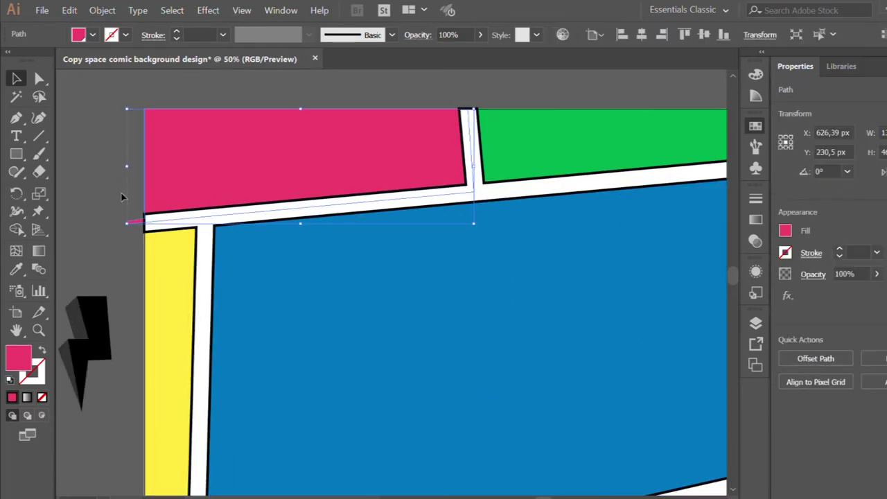
key(shift+m)
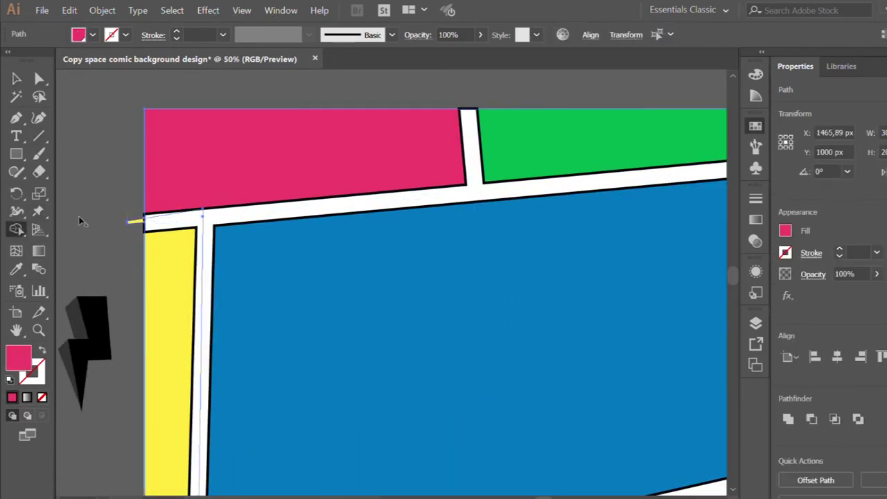
Select the white gutter bar and the anchor points at its left end
key(v)
click(72, 198)
scroll(71, 198, down, 1)
scroll(71, 198, down, 2)
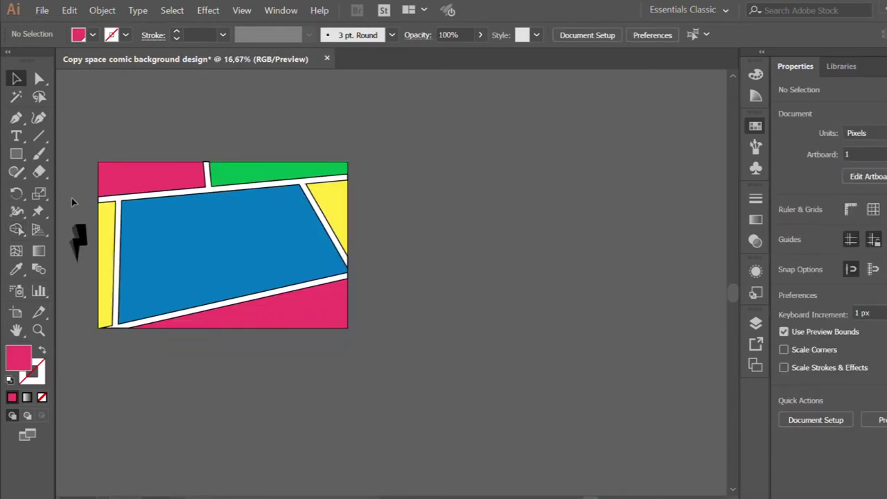
scroll(90, 231, up, 3)
click(89, 228)
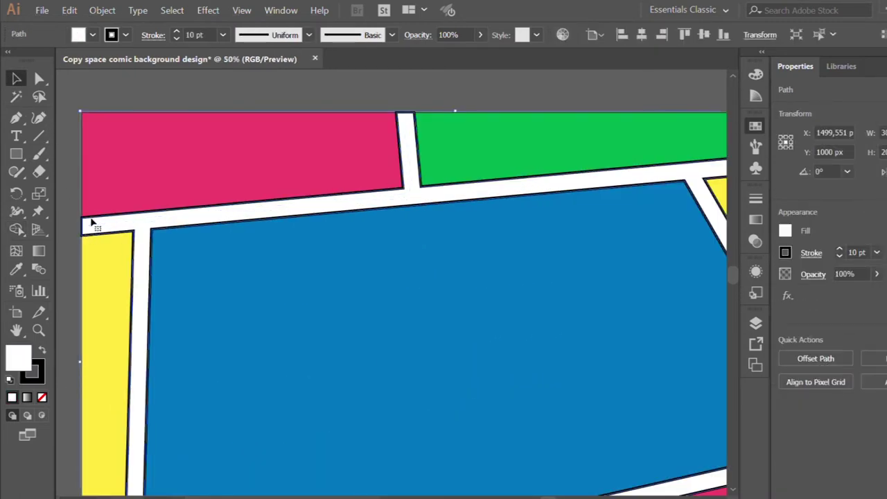
scroll(90, 222, down, 1)
key(a)
scroll(127, 226, up, 4)
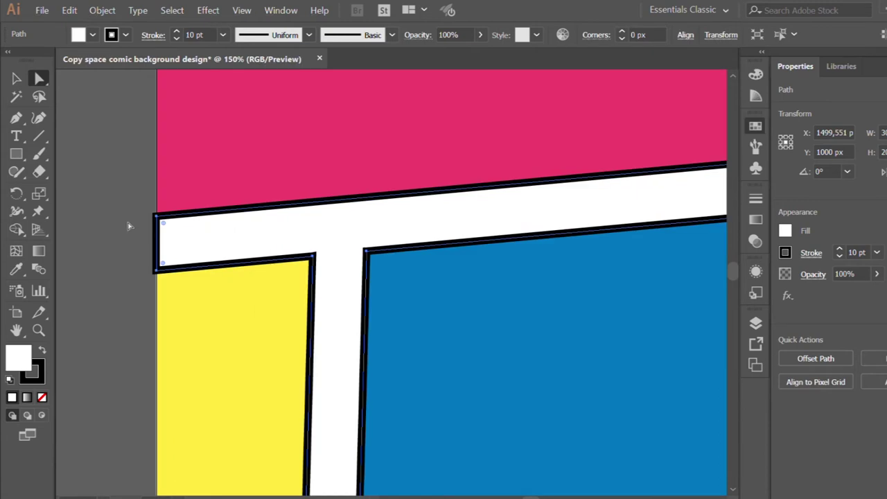
click(157, 216)
shift+click(154, 268)
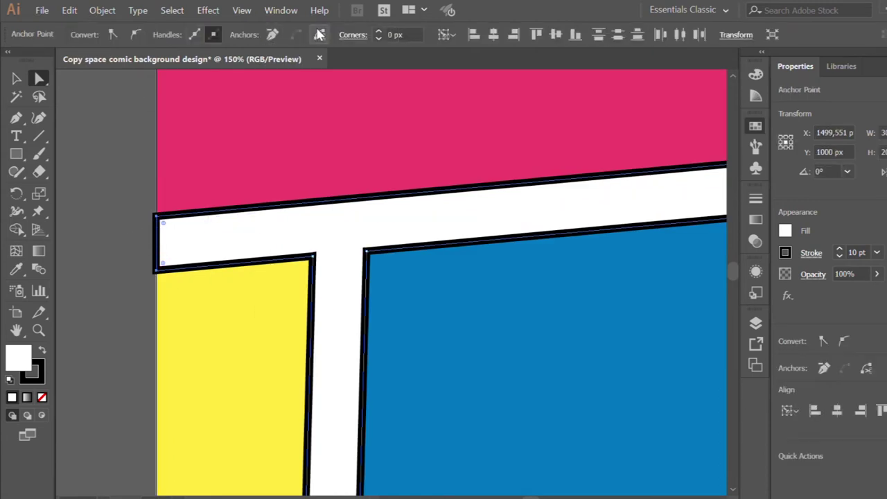
scroll(125, 222, down, 3)
scroll(124, 221, down, 3)
key(v)
scroll(103, 208, up, 5)
scroll(162, 247, up, 1)
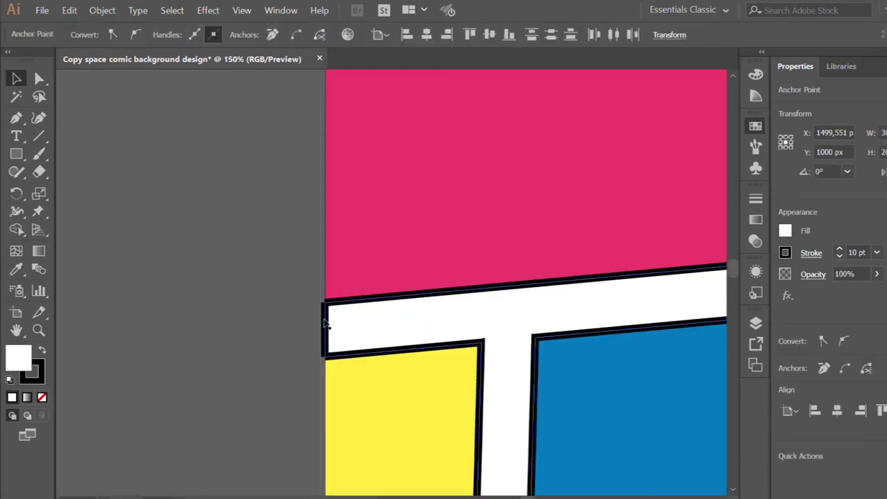
Join the bar's bottom-left anchors with Ctrl+J so the corner sits flush with the artboard
double_click(325, 326)
double_click(276, 322)
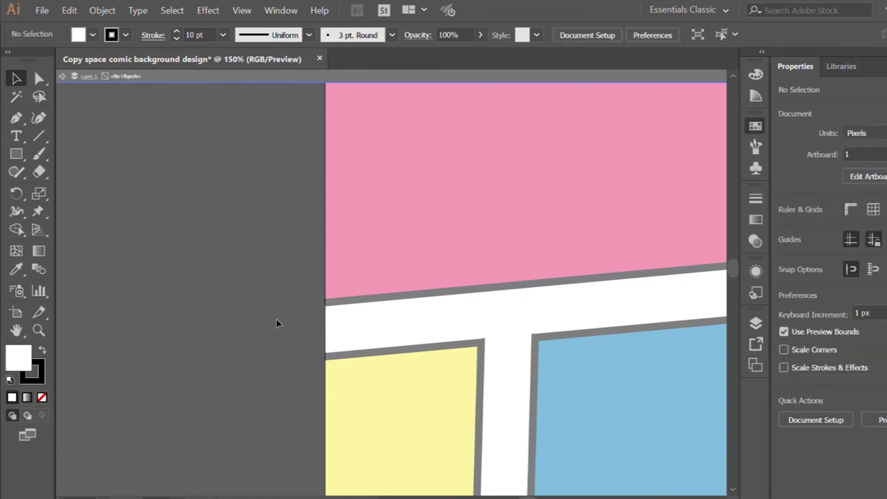
scroll(265, 280, down, 3)
scroll(265, 279, down, 2)
scroll(272, 404, up, 2)
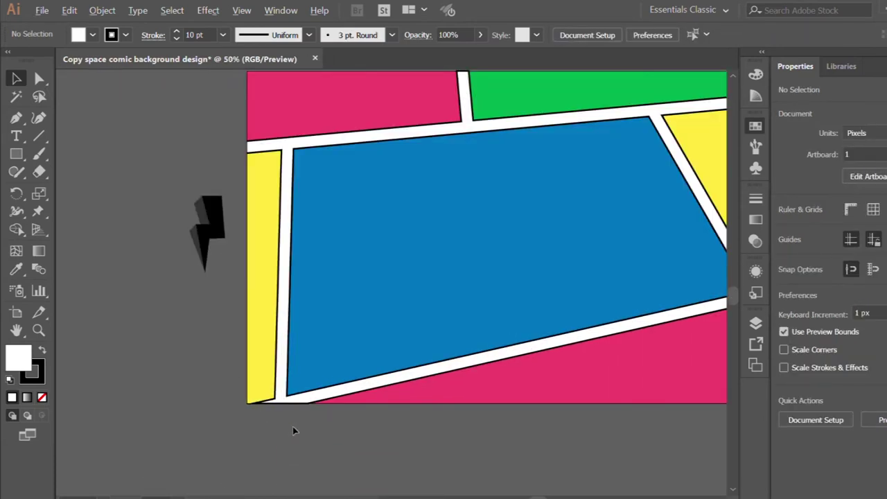
scroll(293, 426, up, 2)
click(39, 78)
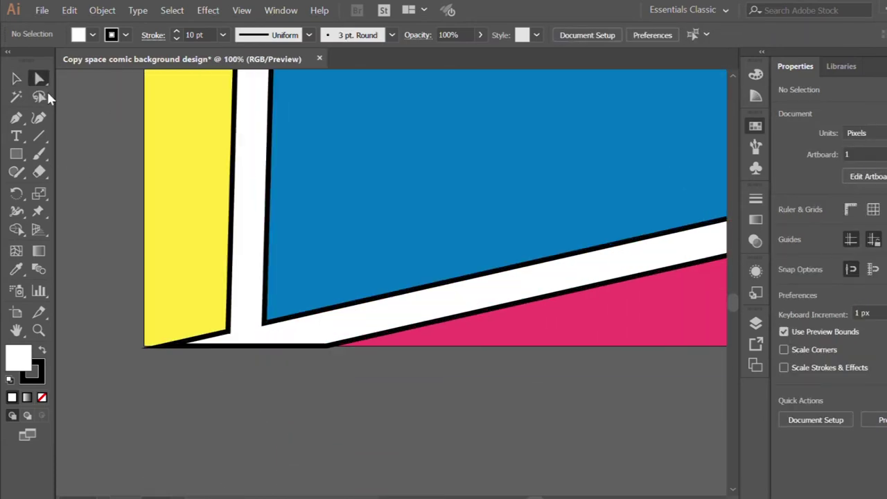
click(166, 344)
shift+click(323, 346)
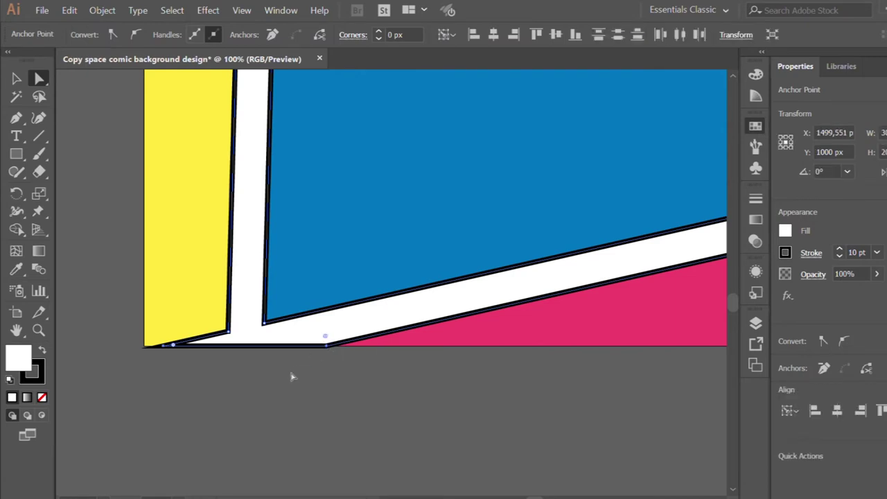
key(ctrl+j)
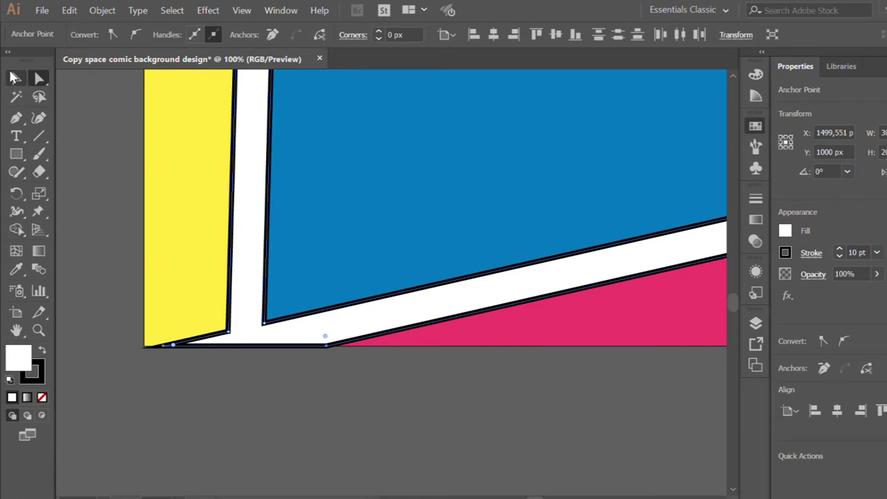
Deselect the bar and zoom out to review the whole comic page
click(14, 78)
click(82, 246)
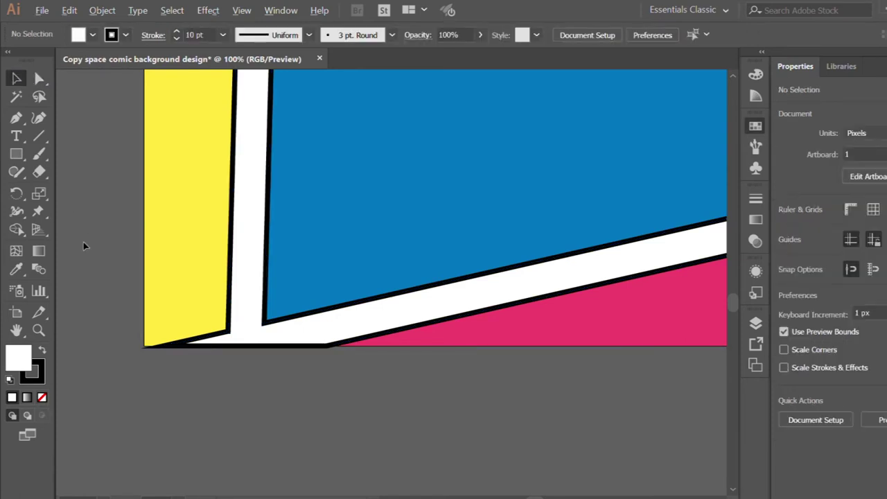
key(ctrl+minus)
key(ctrl+minus)
key(ctrl+minus)
scroll(288, 293, up, 2)
scroll(287, 293, down, 2)
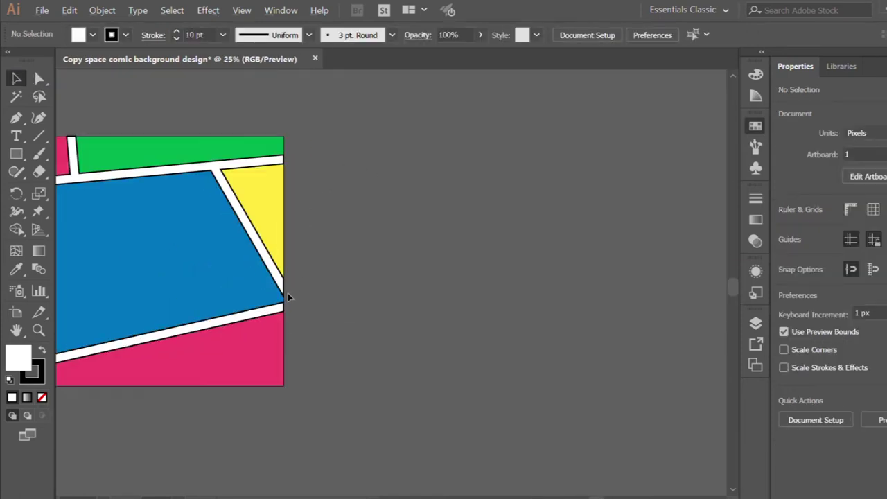
scroll(287, 293, down, 1)
scroll(198, 315, left, 2)
scroll(138, 139, up, 2)
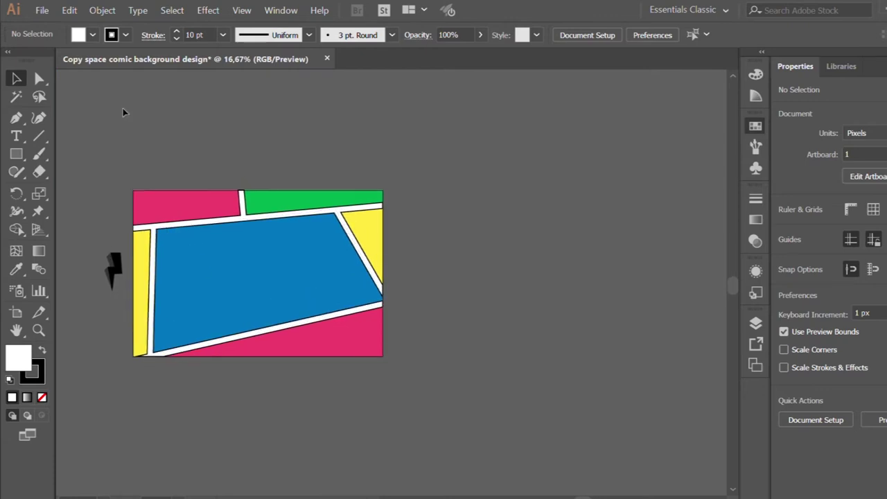
scroll(112, 142, up, 1)
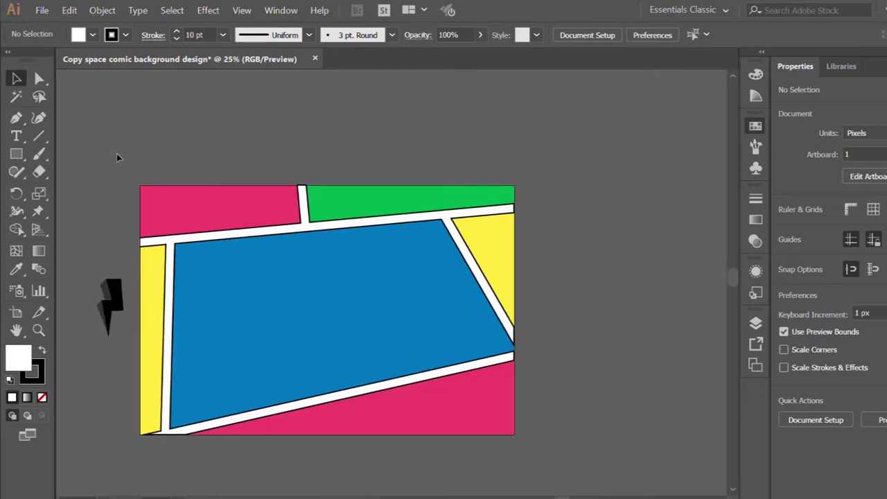
scroll(116, 158, down, 1)
scroll(135, 183, up, 1)
scroll(142, 192, right, 1)
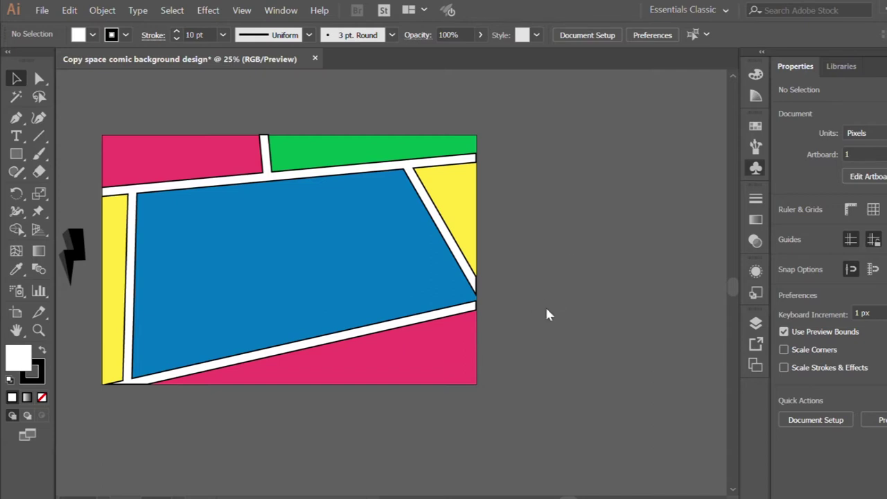
click(16, 291)
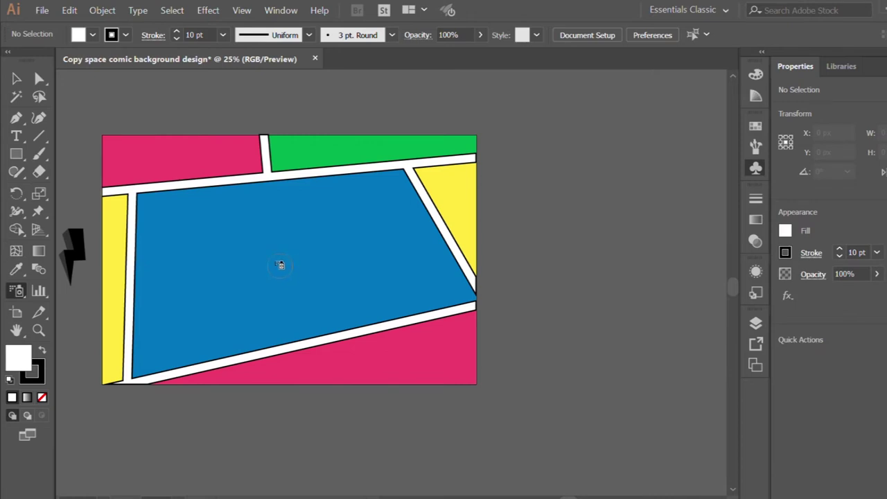
Spray a Dot Pattern symbol on the blue panel, break its link, group and enlarge it
click(279, 265)
key(v)
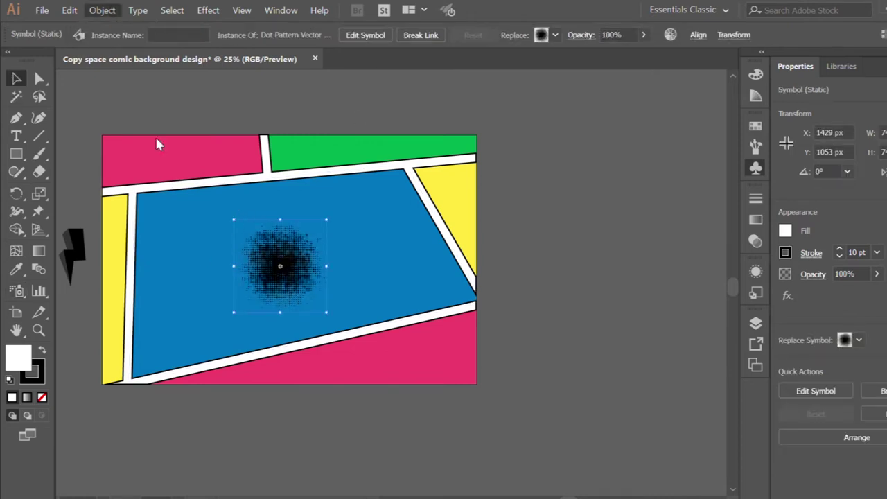
shift+click(360, 355)
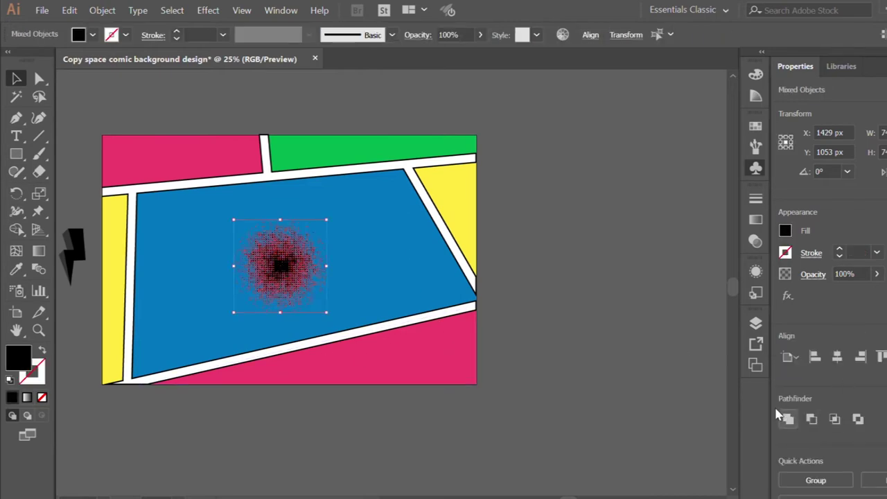
key(ctrl+g)
drag(326, 312, 449, 435)
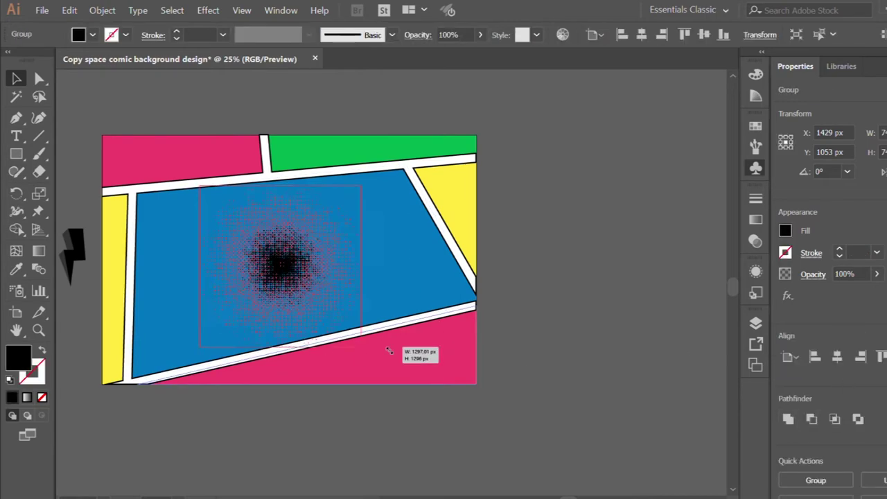
scroll(244, 276, down, 2)
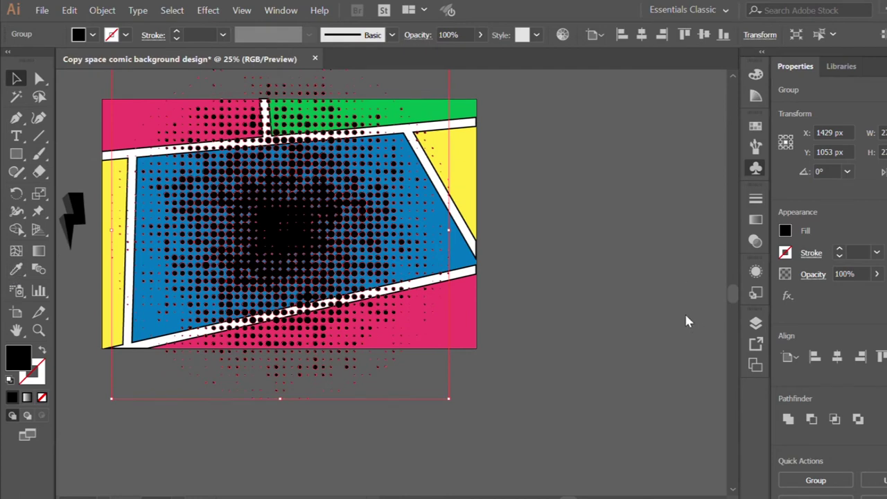
Scale the halftone dot group up further from its centre across the layout
click(667, 243)
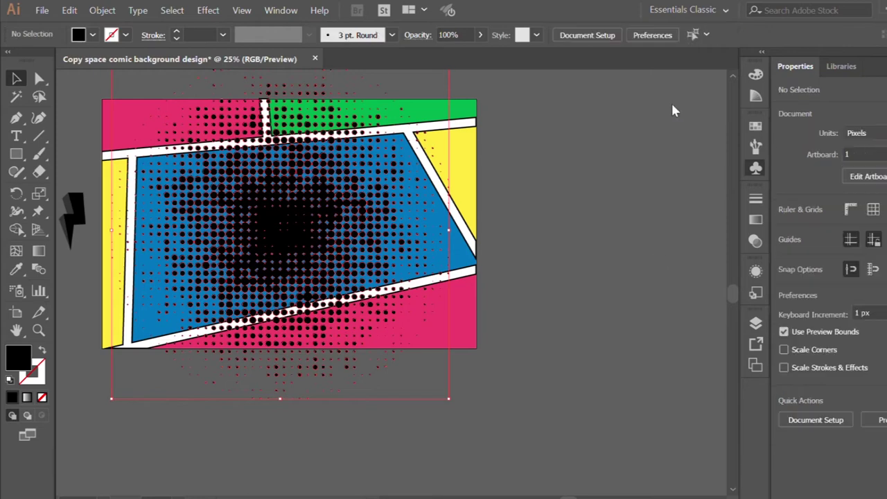
click(316, 198)
scroll(475, 211, up, 1)
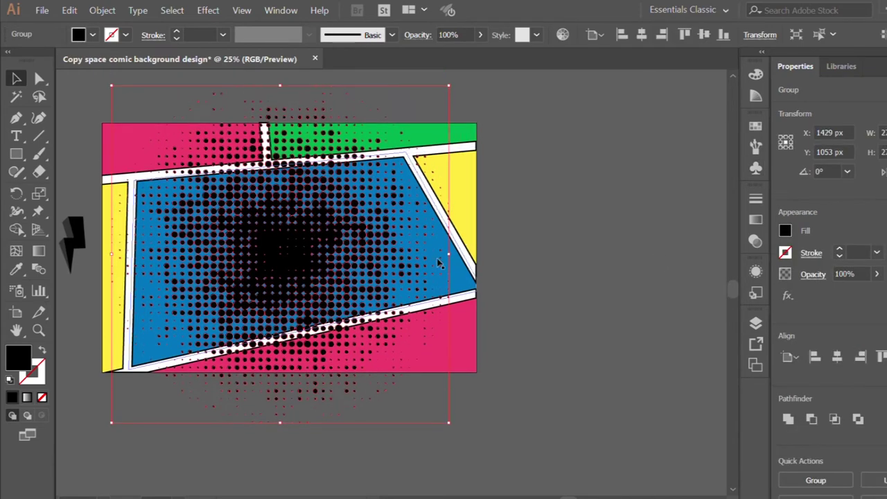
drag(447, 254, 476, 260)
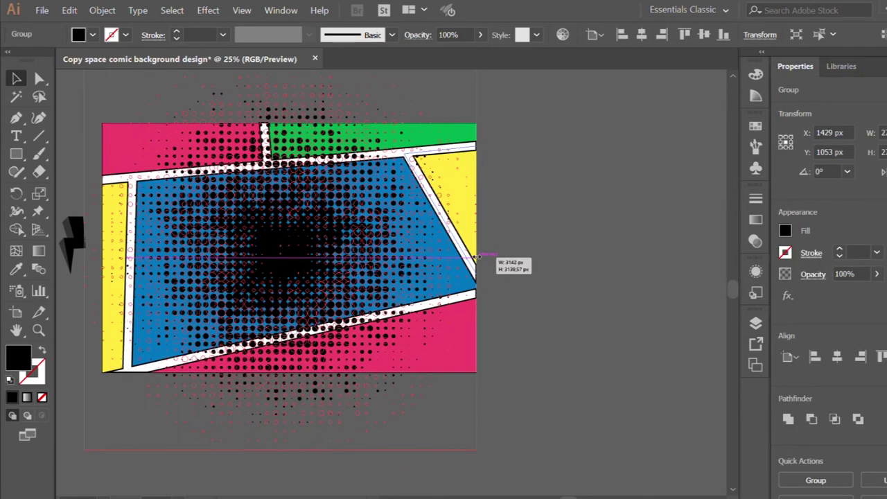
click(512, 239)
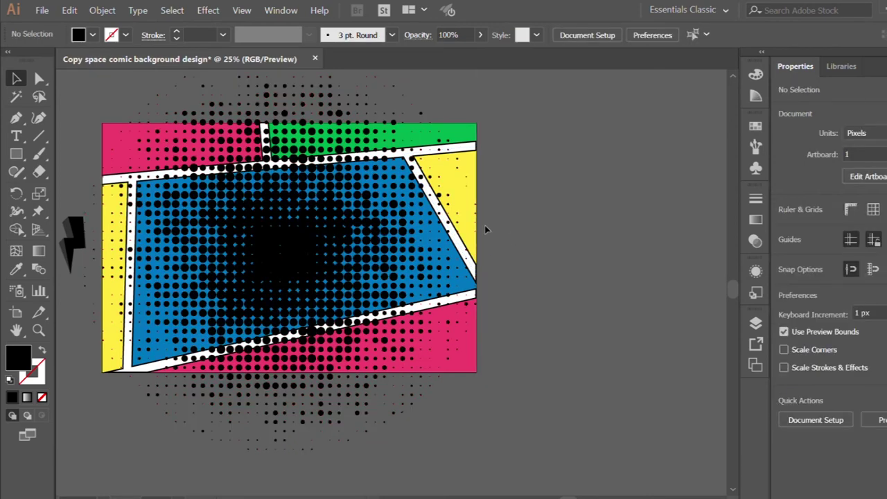
scroll(409, 205, down, 1)
scroll(295, 190, up, 1)
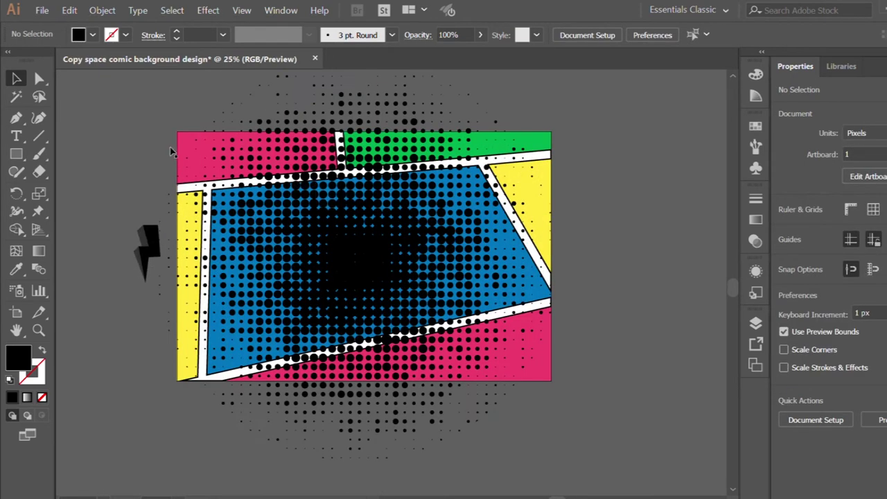
scroll(298, 235, right, 1)
click(299, 239)
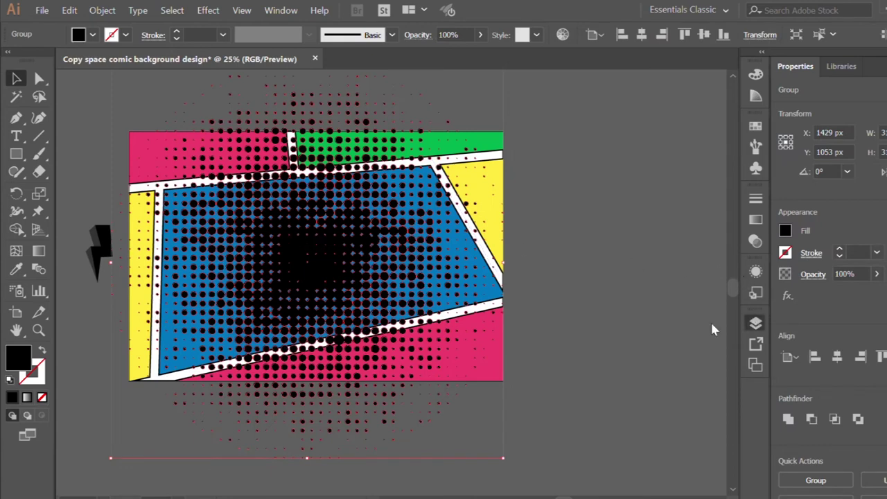
scroll(610, 405, down, 1)
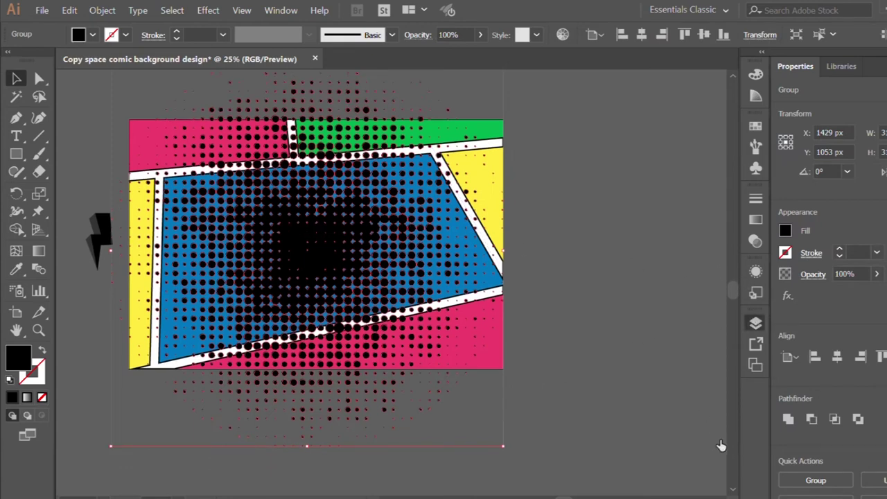
click(421, 374)
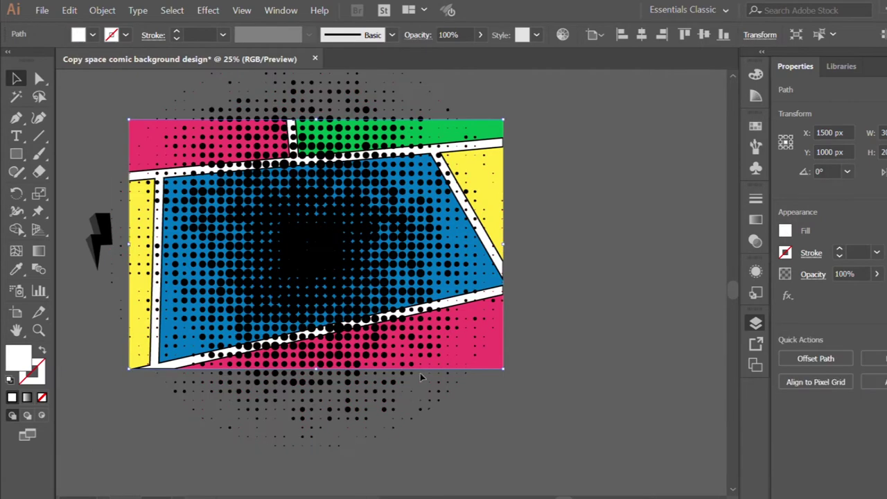
Bring the background rectangle to front and use it as a clipping mask over the halftone (Ctrl+7)
key(ctrl+shift+bracketright)
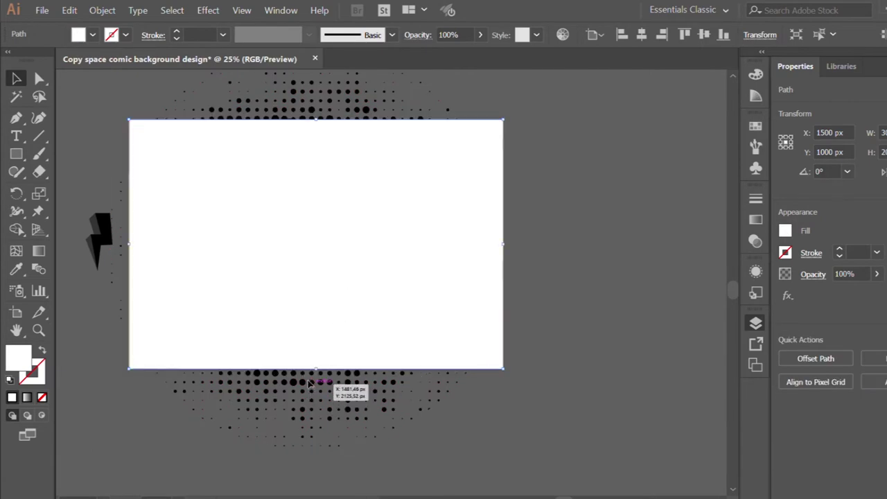
shift+click(309, 386)
key(ctrl+7)
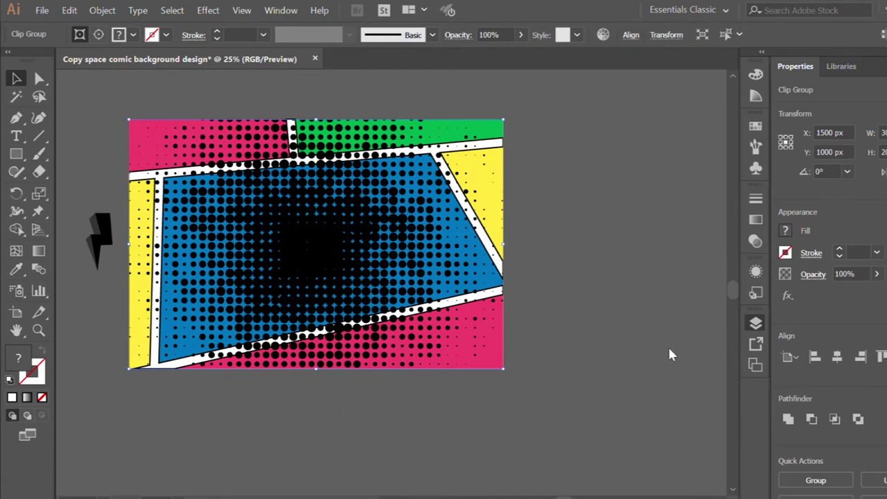
click(186, 418)
scroll(186, 418, down, 1)
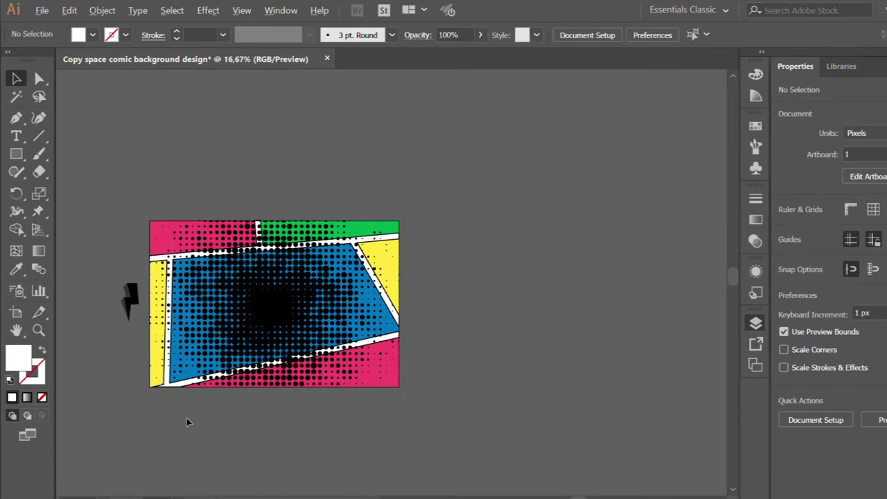
scroll(186, 418, up, 1)
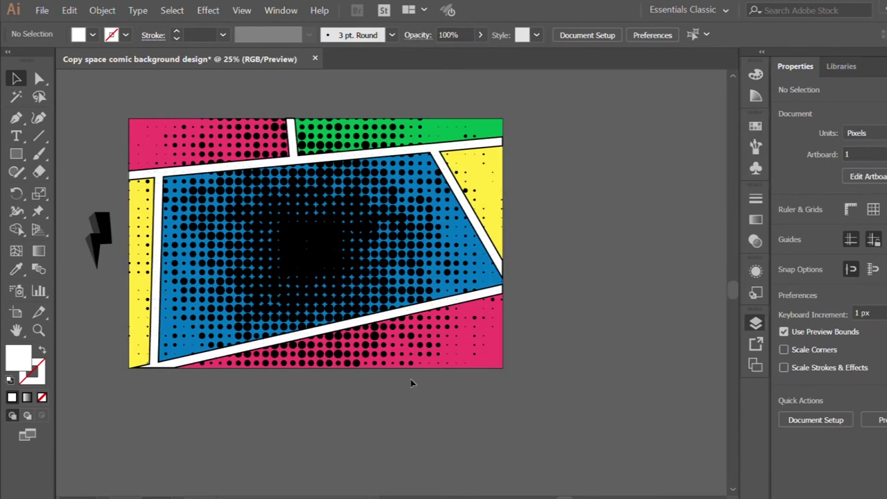
scroll(287, 415, right, 1)
scroll(311, 388, up, 1)
click(268, 280)
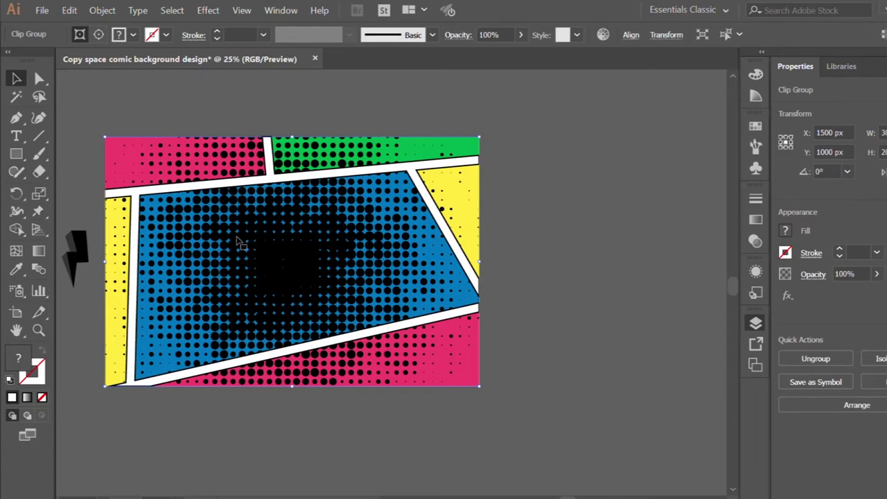
Try a circle filled with the blue panel colour, then undo it
click(16, 152)
drag(291, 257, 356, 319)
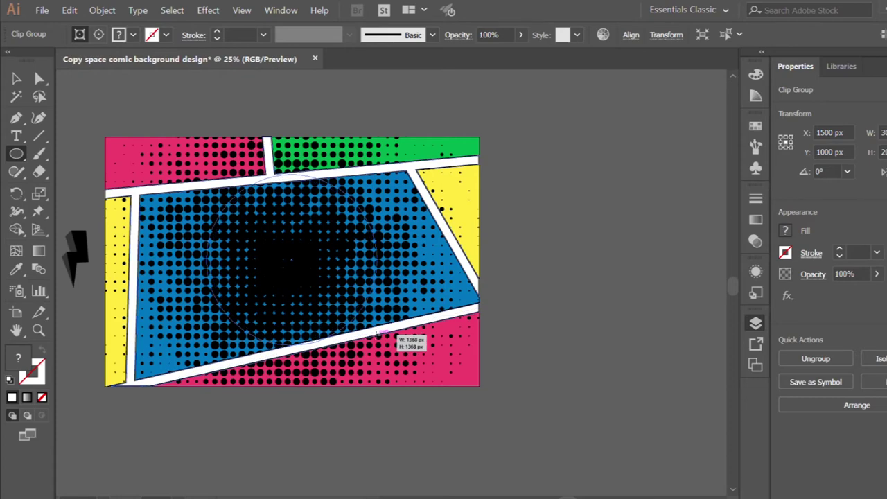
drag(358, 317, 386, 355)
key(v)
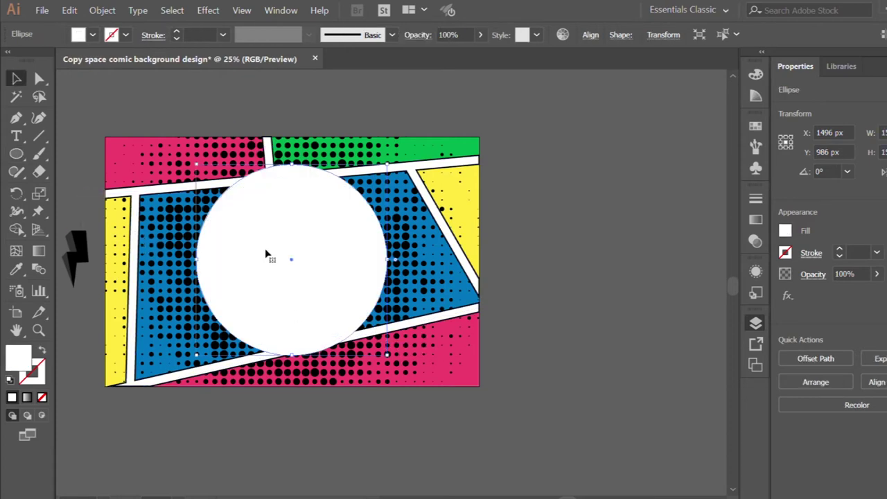
key(i)
click(149, 336)
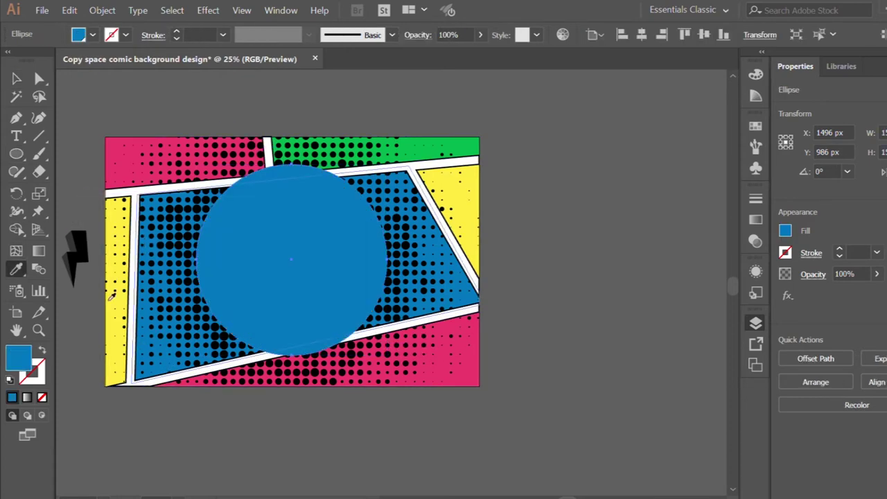
click(10, 83)
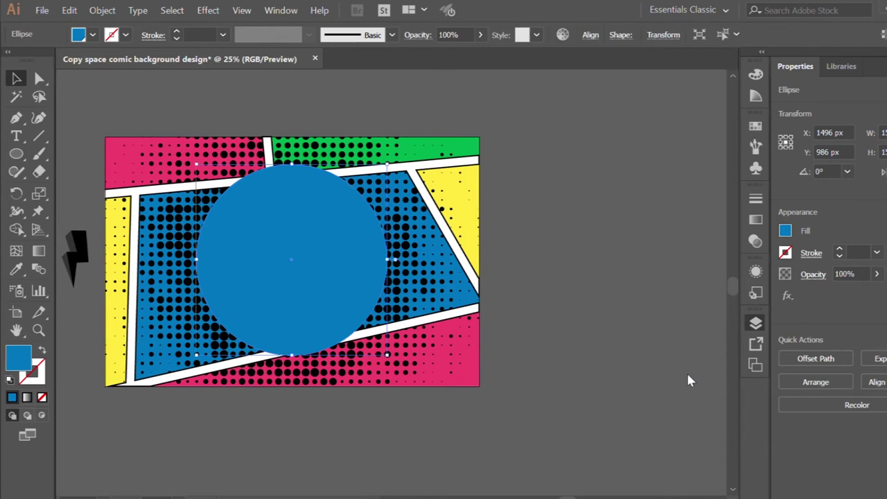
key(ctrl+z)
key(ctrl+z)
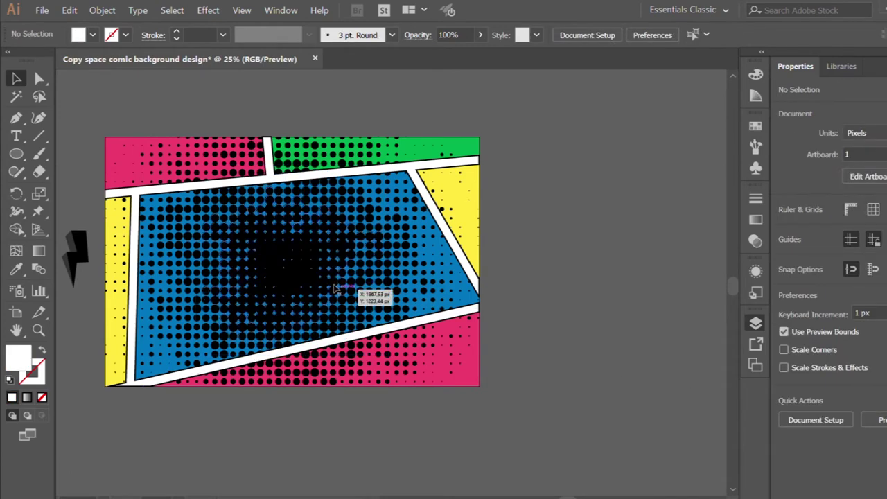
Inside the clip group, shrink the halftone to a lower-right patch and copy one to the top left
double_click(293, 281)
drag(297, 282, 424, 320)
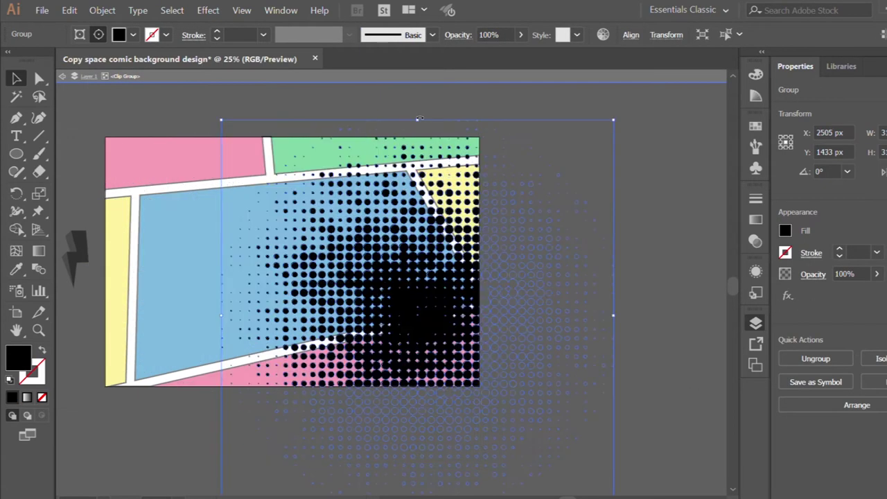
drag(418, 118, 422, 222)
mouse_move(416, 319)
mouse_down()
mouse_move(436, 353)
mouse_move(257, 280)
mouse_up()
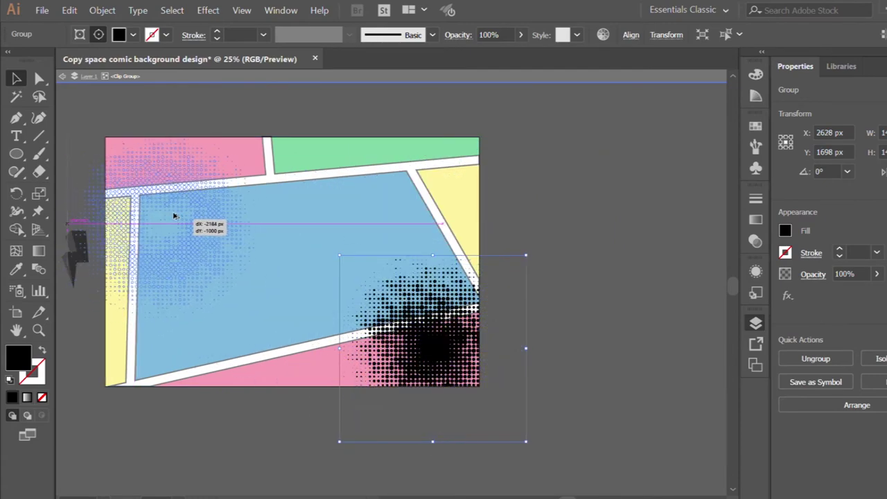
drag(254, 317, 264, 318)
click(307, 110)
Review the two halftone patches, then select the white background rectangle
alt+scroll(281, 168, down, 1)
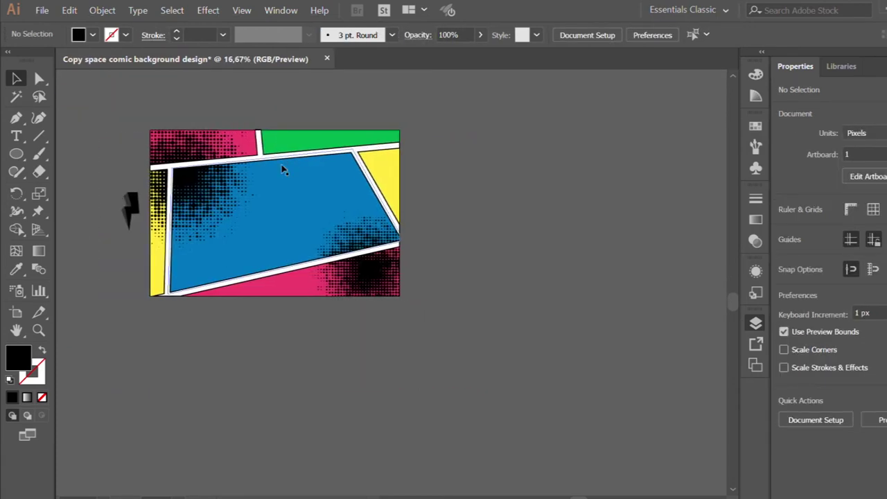
alt+scroll(263, 178, up, 1)
click(136, 134)
scroll(296, 171, up, 2)
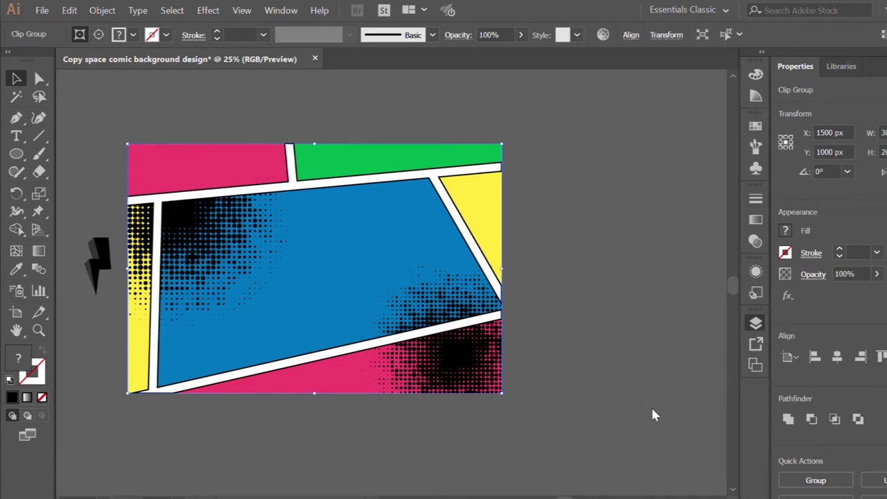
click(344, 453)
alt+scroll(293, 423, down, 1)
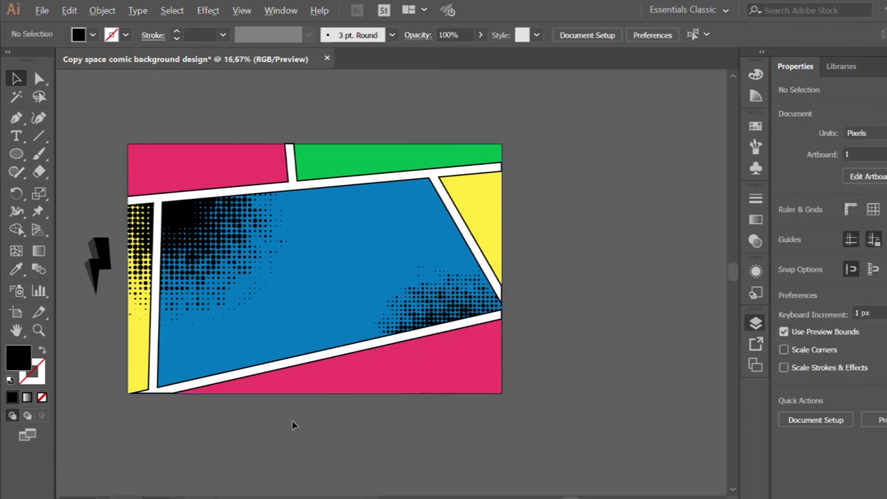
alt+scroll(331, 414, down, 1)
alt+scroll(331, 414, up, 1)
ctrl+scroll(376, 405, right, 1)
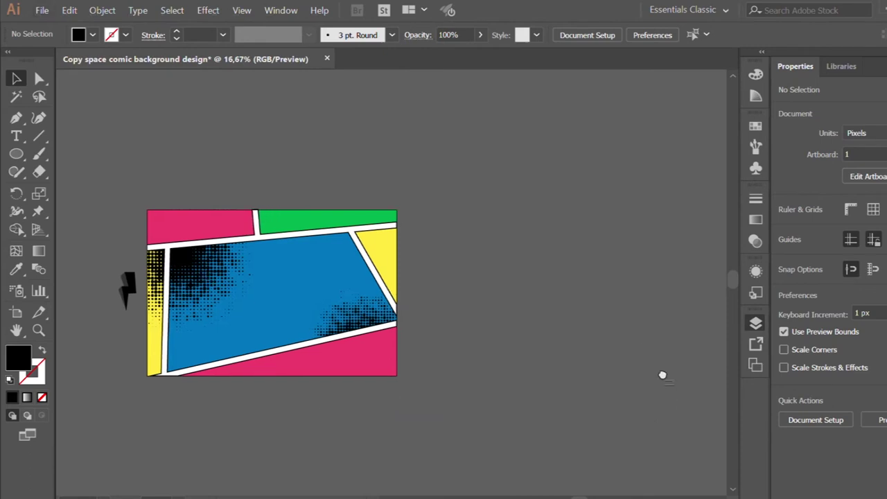
alt+scroll(189, 401, up, 1)
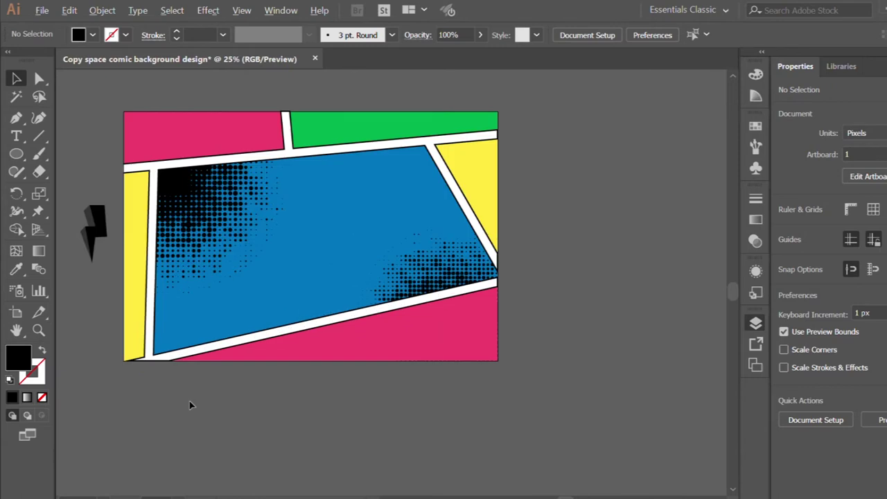
scroll(221, 371, up, 1)
click(298, 337)
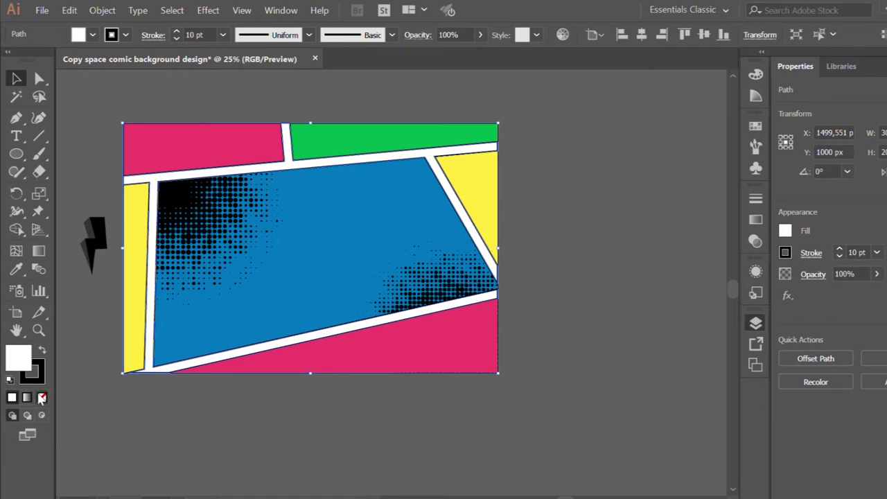
Recolour the off-artboard lightning bolt bright yellow with a darker olive-yellow side face
click(80, 401)
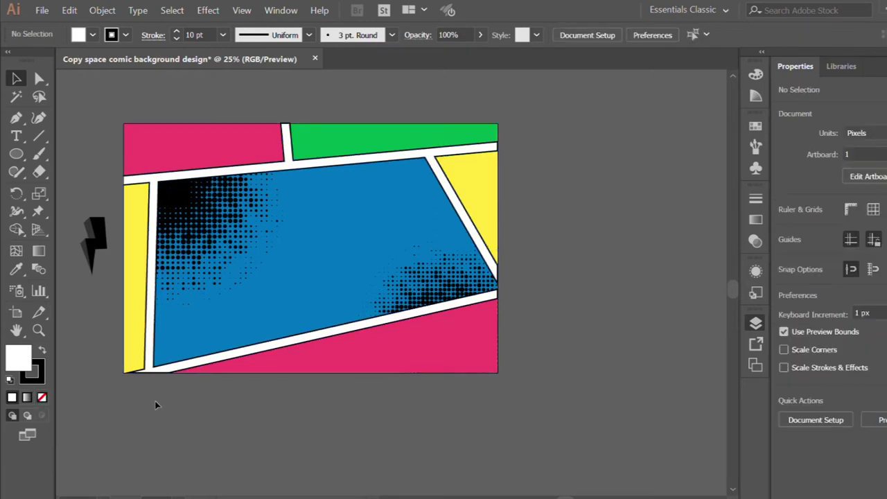
scroll(101, 229, left, 1)
click(104, 240)
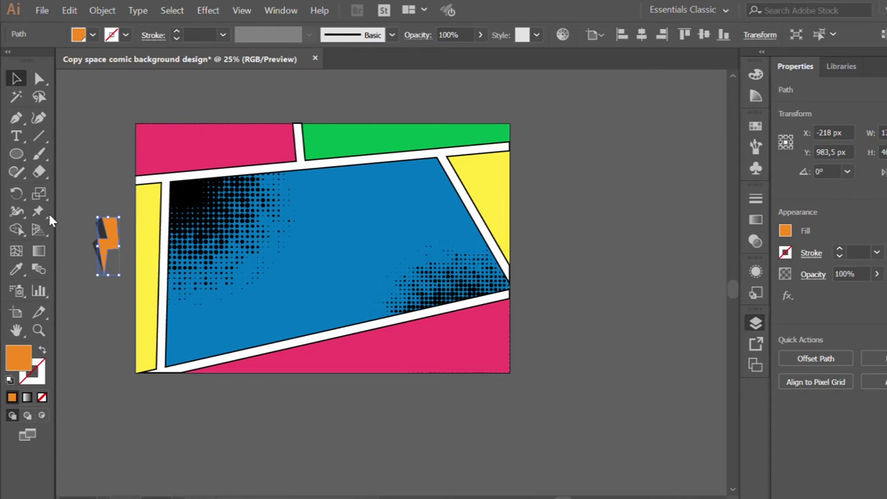
key(ctrl+plus)
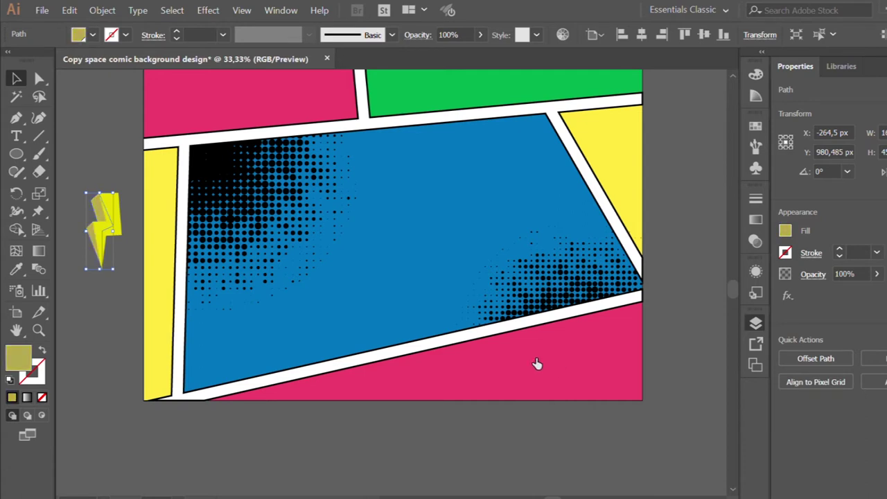
click(254, 409)
scroll(153, 374, down, 2)
scroll(184, 337, up, 1)
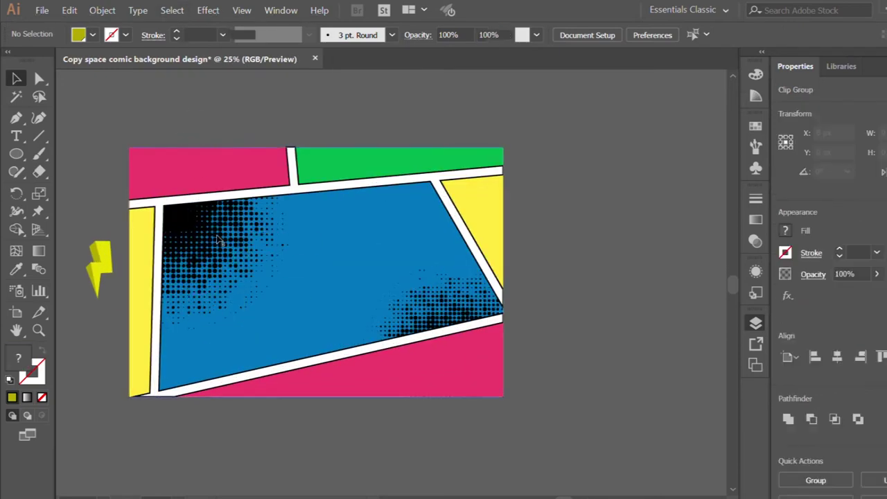
Reposition the lower-right halftone patch inside the clipped group
double_click(263, 226)
click(457, 333)
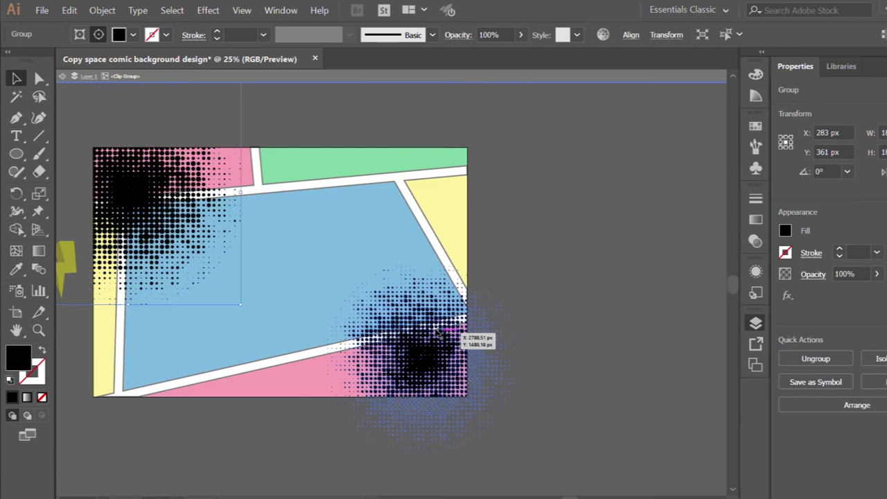
scroll(378, 353, right, 2)
drag(187, 201, 208, 229)
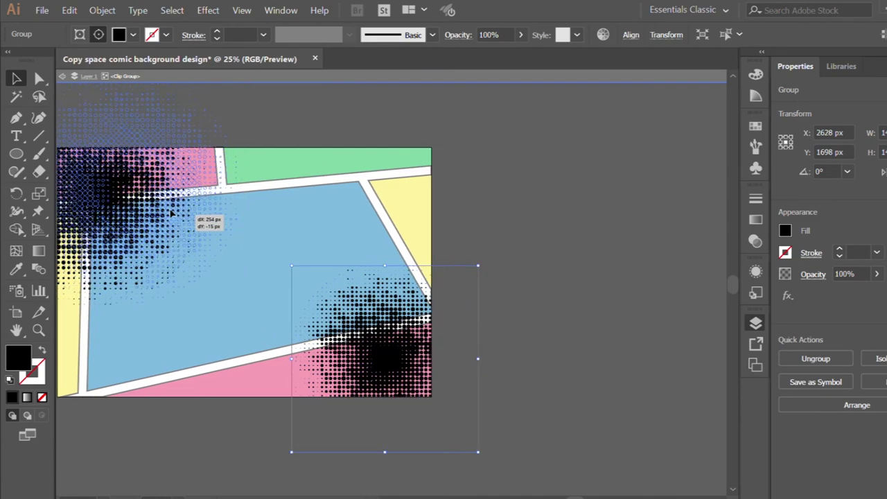
double_click(355, 114)
scroll(354, 173, down, 2)
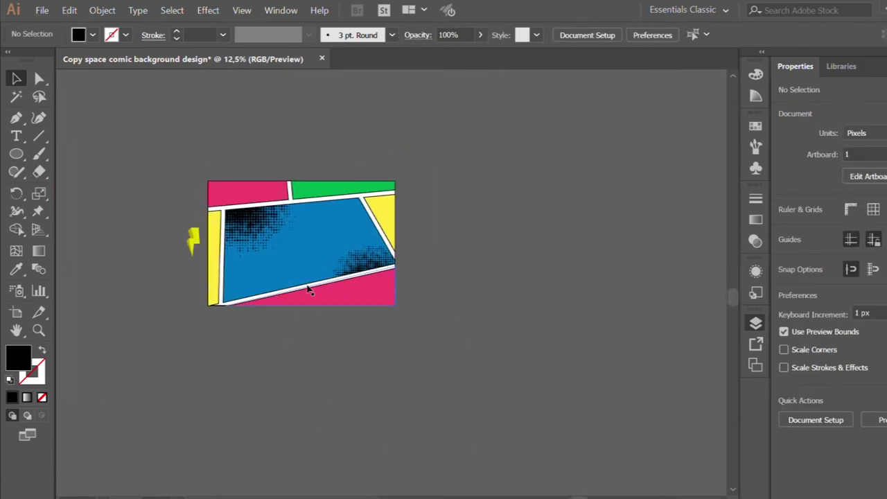
scroll(307, 294, up, 1)
scroll(276, 227, up, 1)
scroll(250, 317, down, 1)
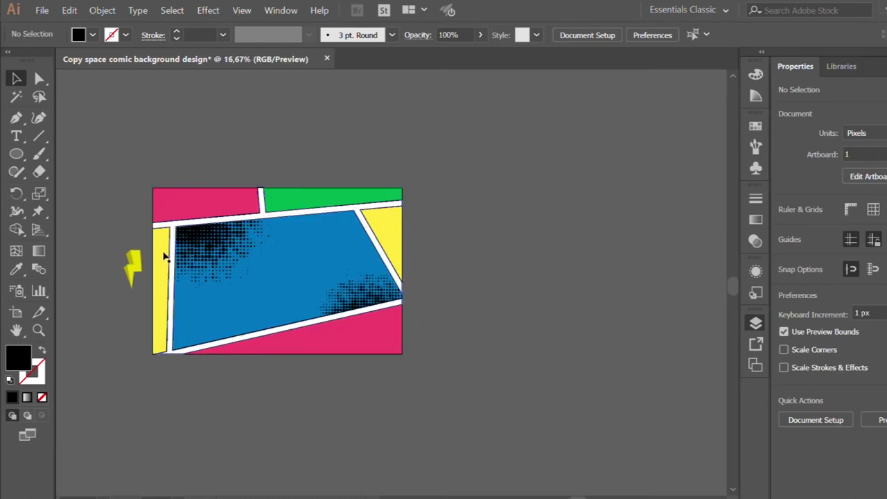
Give the yellow lightning bolt a 10 pt black outline, then deselect it
click(133, 266)
scroll(145, 259, up, 1)
scroll(122, 266, up, 2)
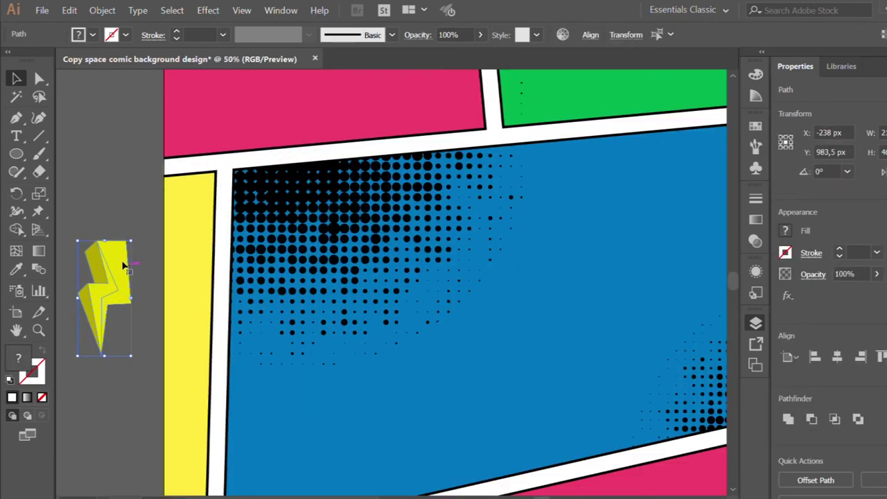
click(176, 32)
key(Up)
key(Up)
key(Up)
key(Up)
key(Up)
key(Up)
key(Up)
click(120, 184)
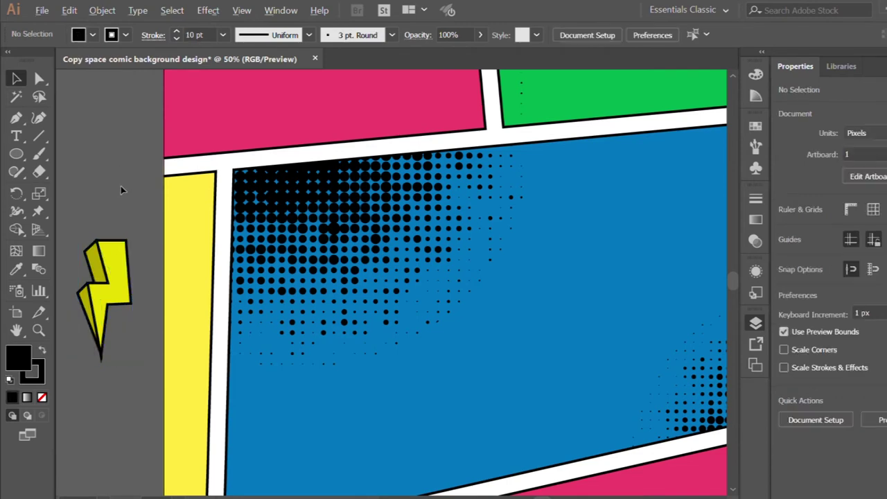
scroll(120, 183, down, 2)
click(118, 239)
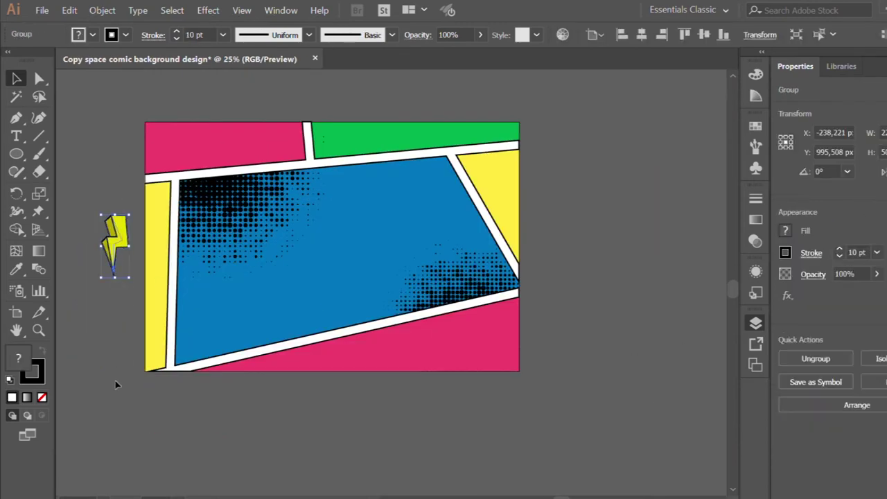
click(114, 354)
scroll(104, 329, down, 1)
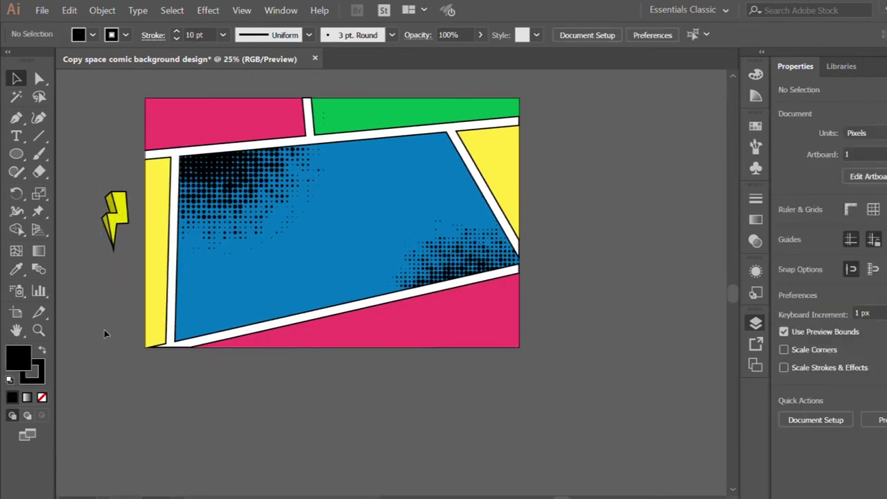
double_click(318, 252)
Draw four light-blue rays along the blue panel's left side, tips pointing to its centre
click(152, 342)
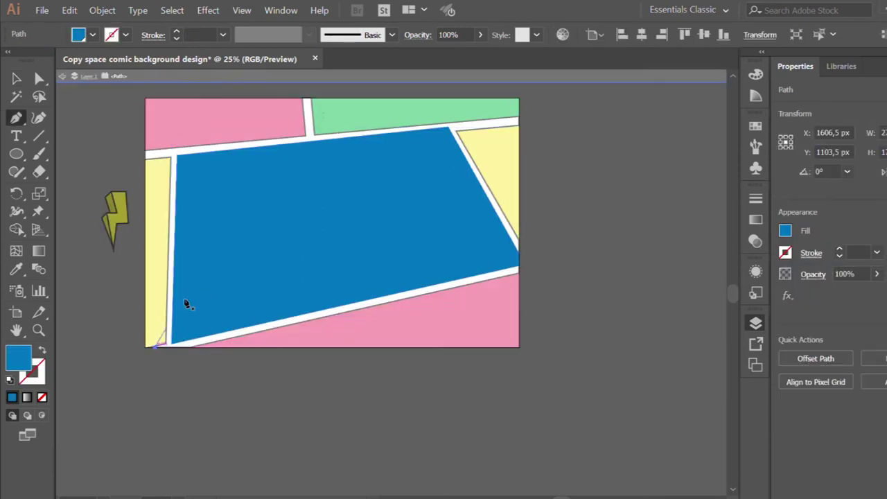
click(256, 267)
click(157, 346)
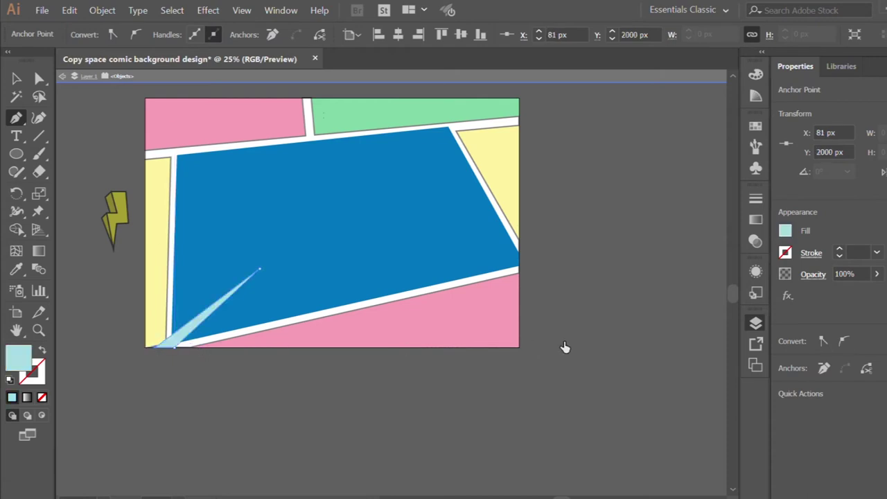
click(155, 269)
click(154, 303)
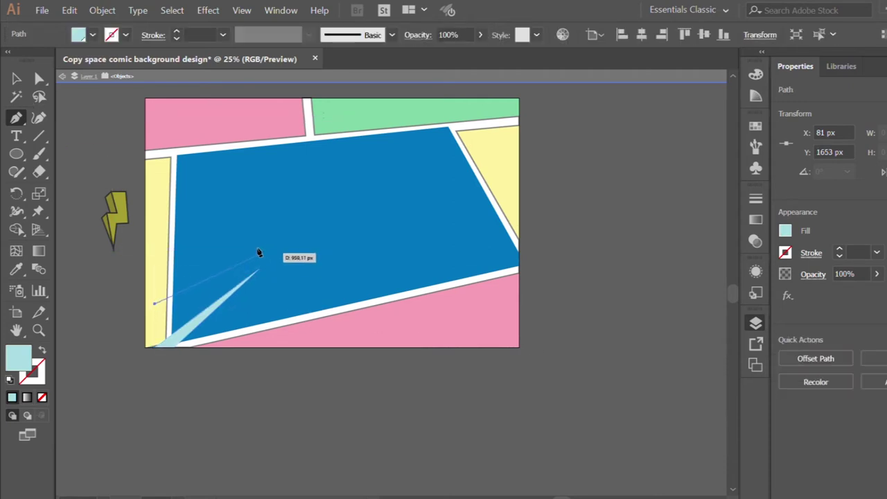
click(258, 253)
click(154, 291)
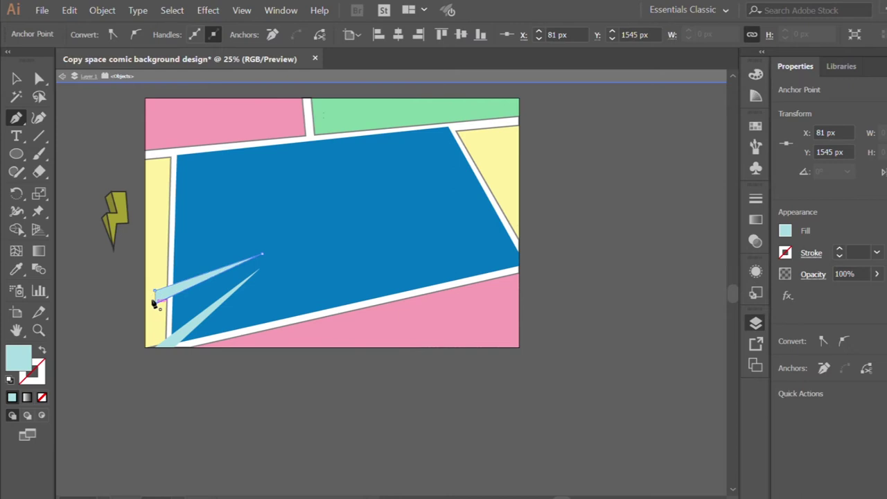
click(162, 242)
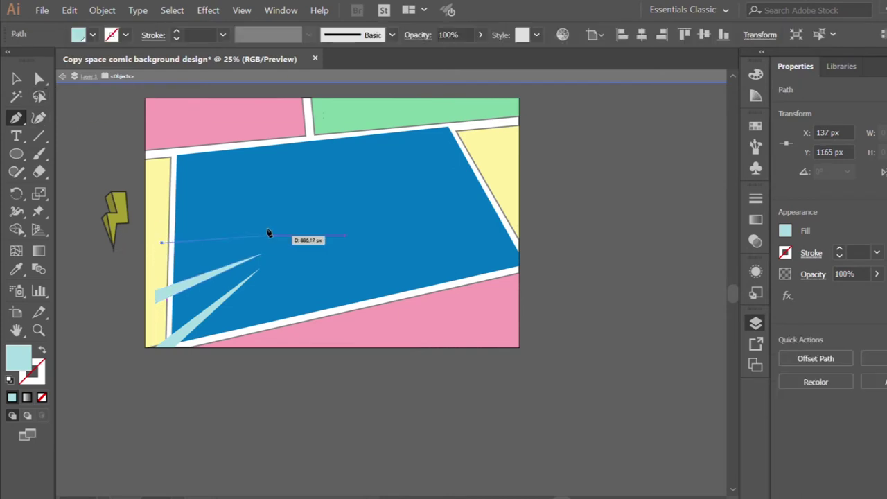
click(270, 232)
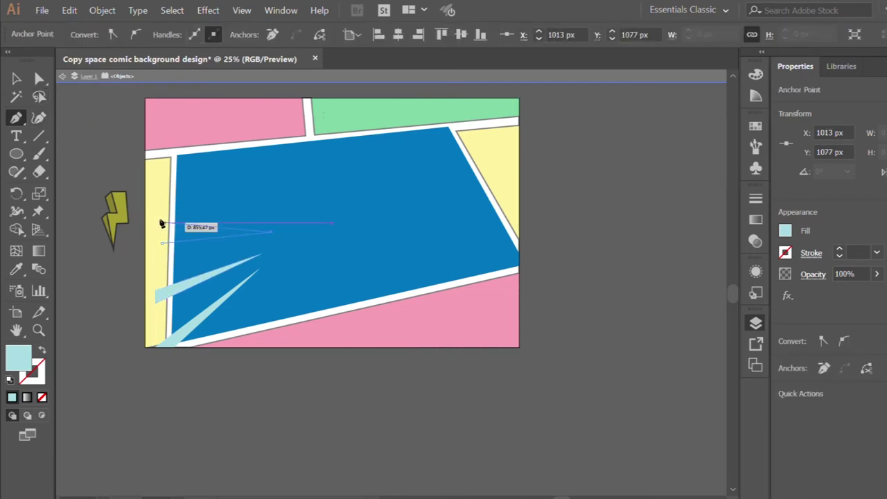
click(161, 228)
click(161, 242)
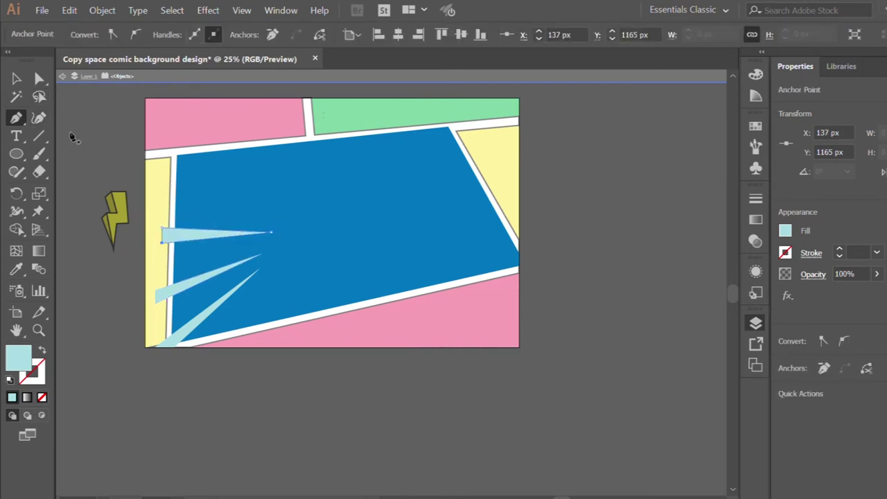
click(164, 181)
click(285, 213)
click(166, 170)
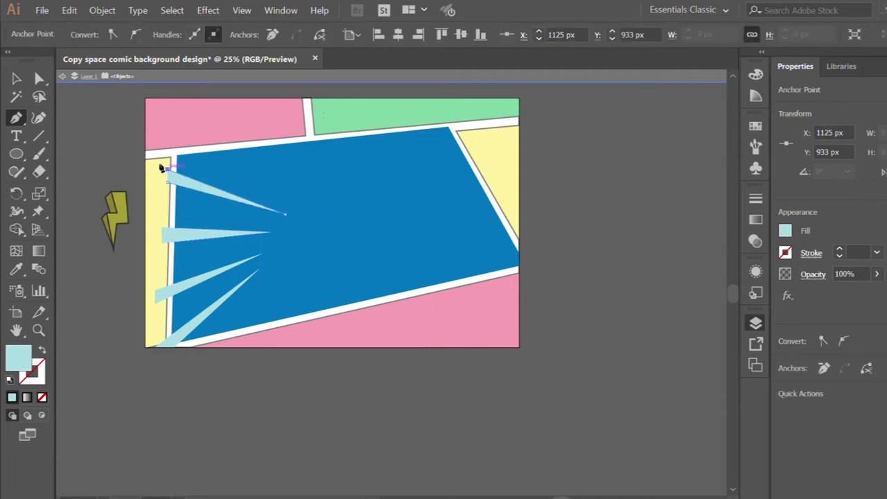
click(166, 181)
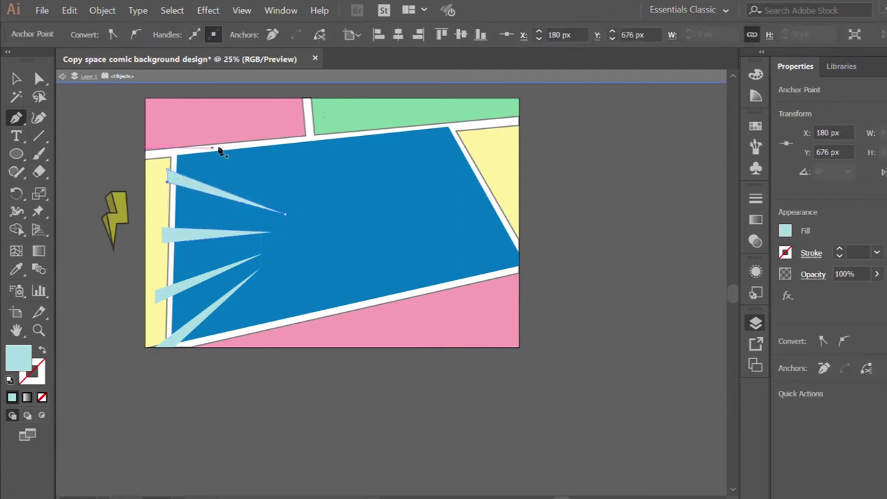
Add six more rays along the top border, each aimed at the panel centre
click(196, 149)
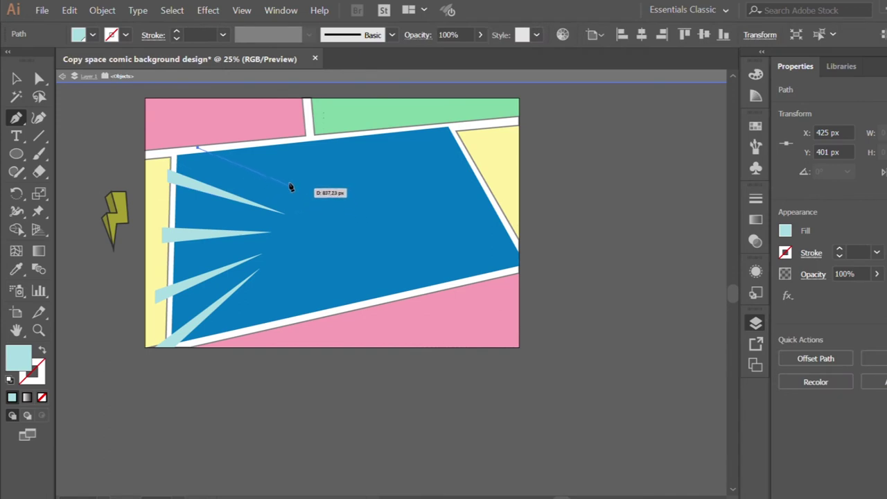
click(290, 199)
click(212, 142)
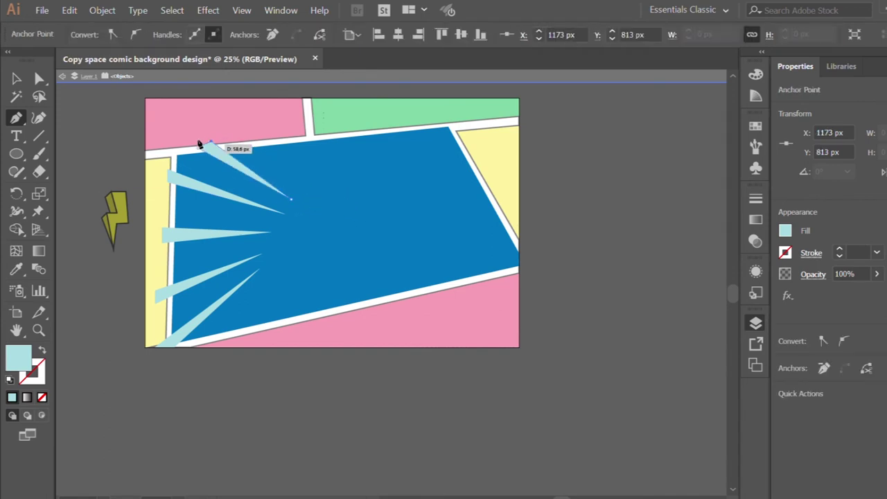
click(252, 138)
click(307, 195)
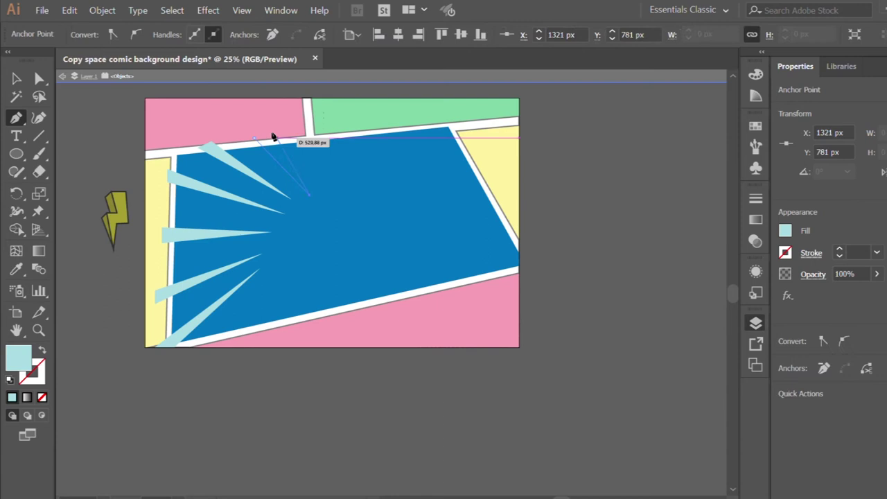
click(266, 138)
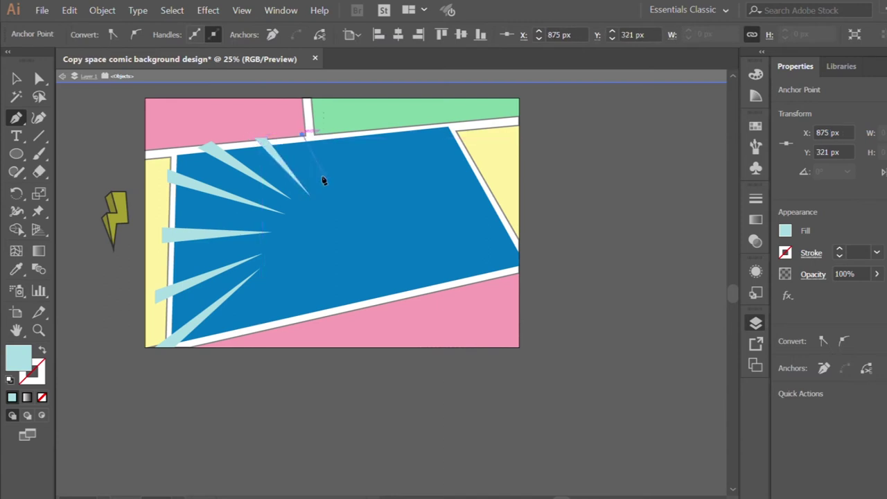
click(317, 194)
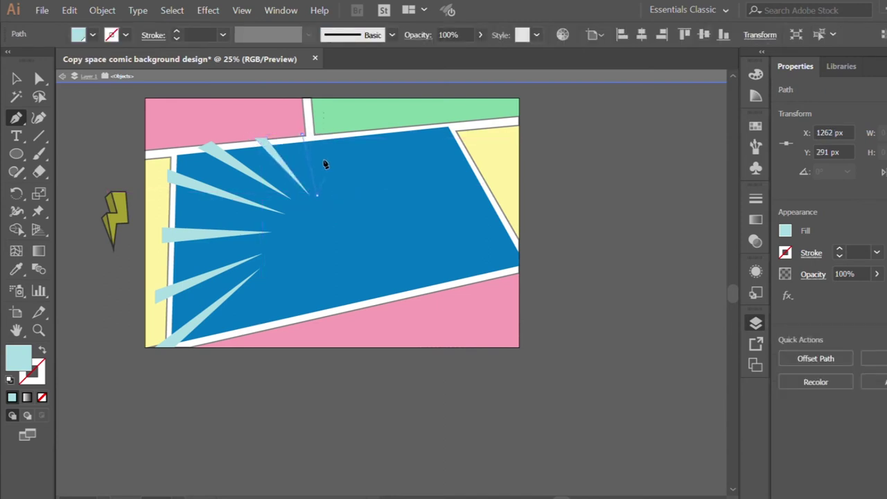
click(310, 134)
click(302, 133)
click(347, 119)
click(332, 194)
click(357, 123)
click(347, 119)
click(390, 119)
click(353, 205)
click(414, 122)
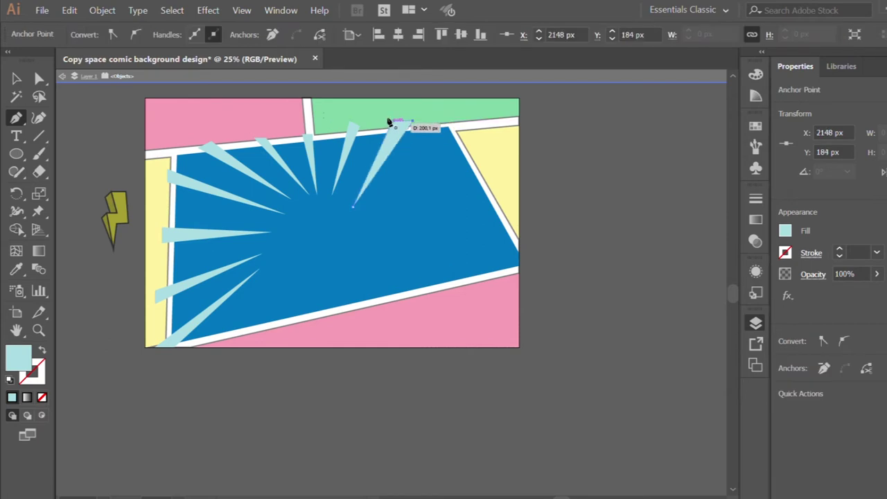
click(445, 122)
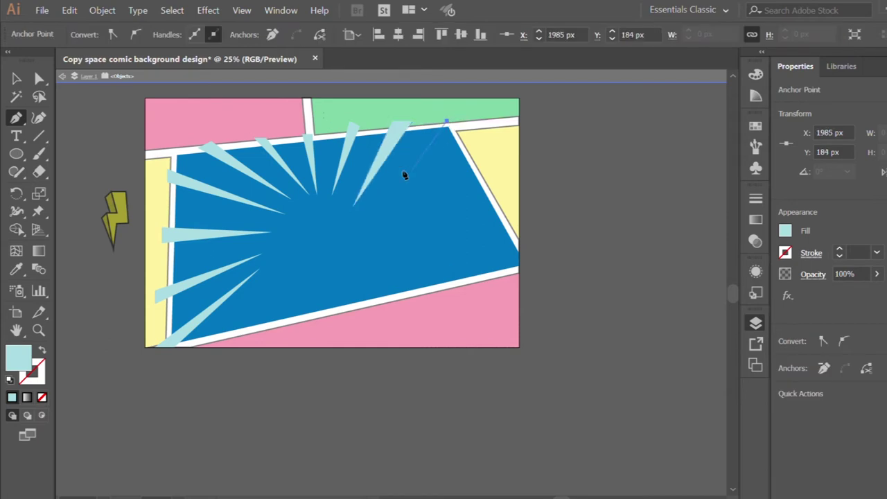
click(373, 200)
click(456, 135)
click(445, 122)
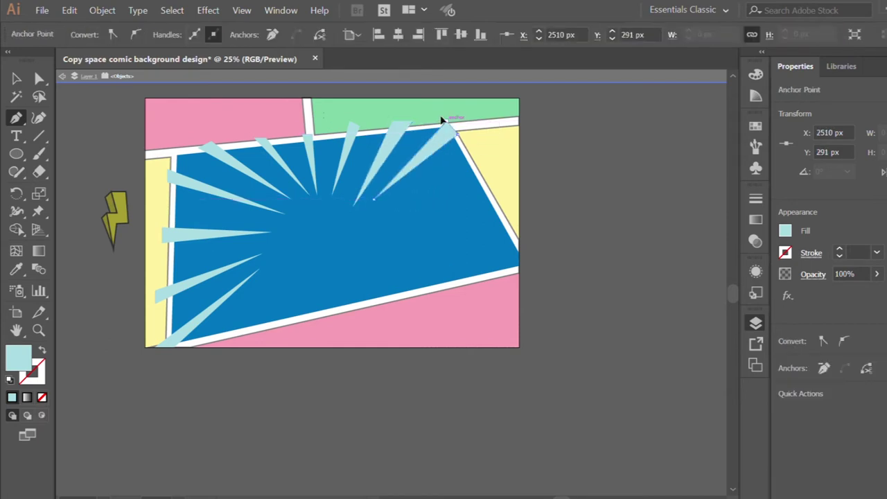
Add three thin rays from the right edge toward the centre
click(483, 168)
click(352, 227)
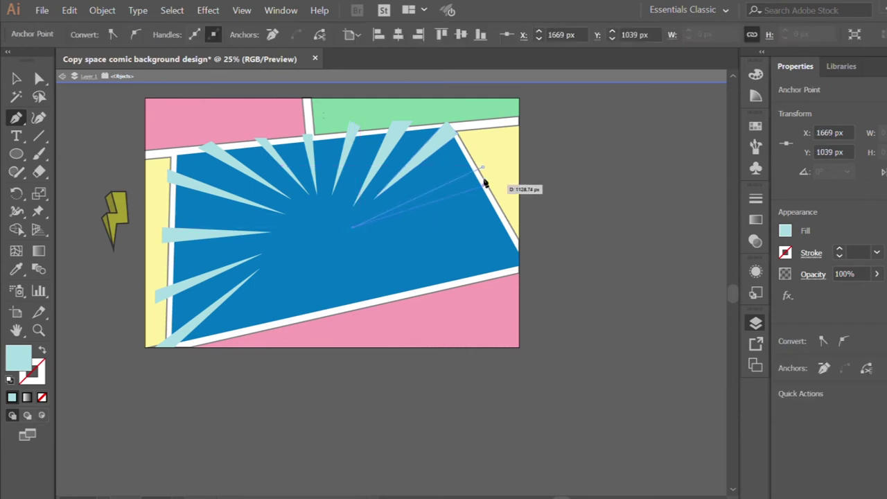
click(488, 180)
scroll(510, 191, down, 1)
click(512, 179)
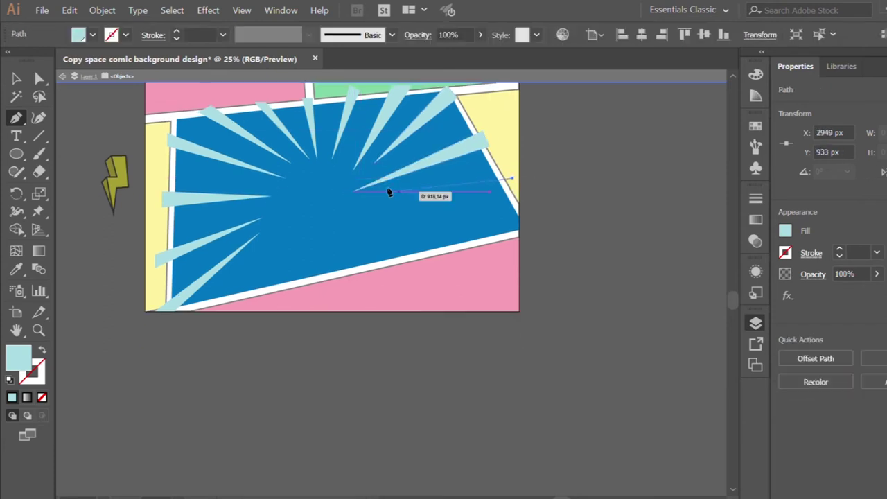
click(369, 199)
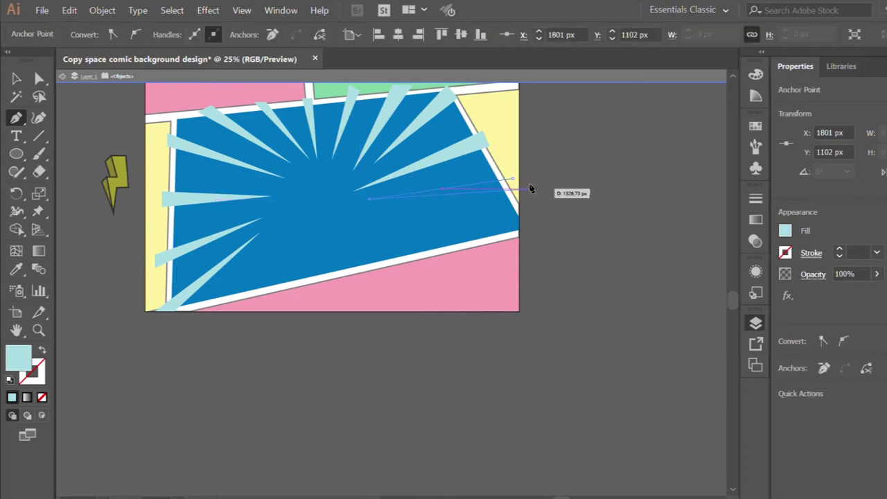
click(512, 186)
click(529, 218)
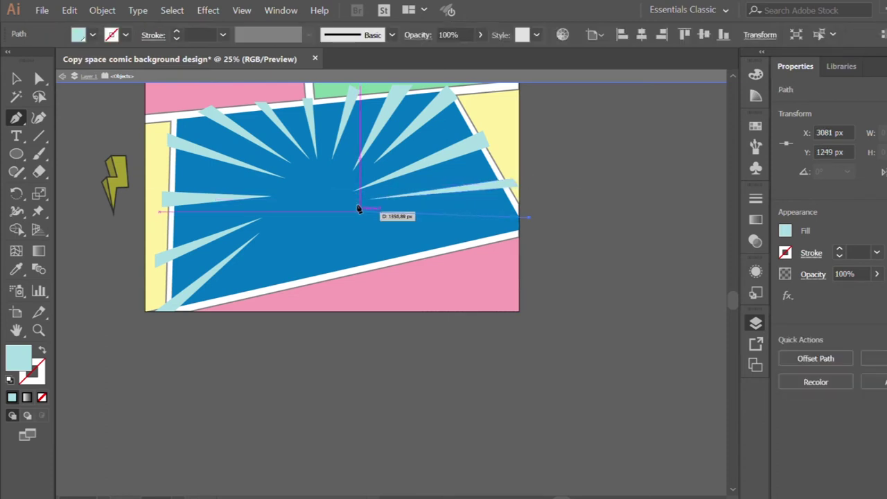
click(352, 211)
click(527, 223)
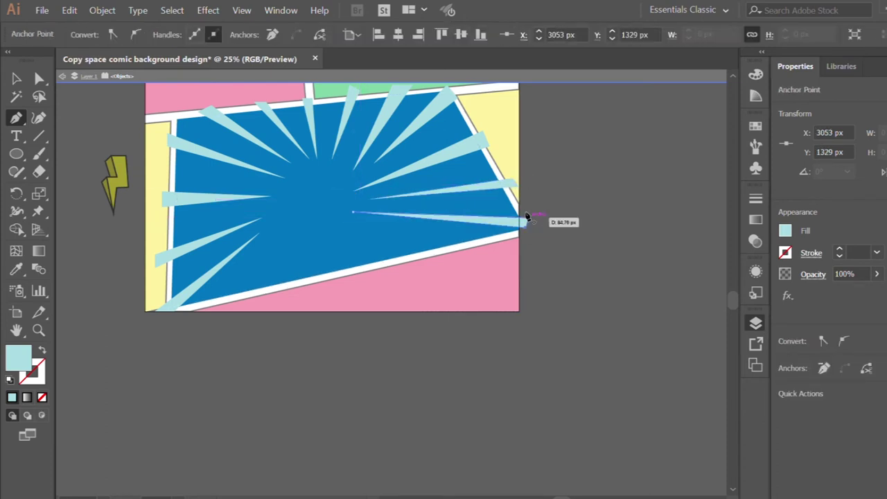
scroll(429, 249, down, 1)
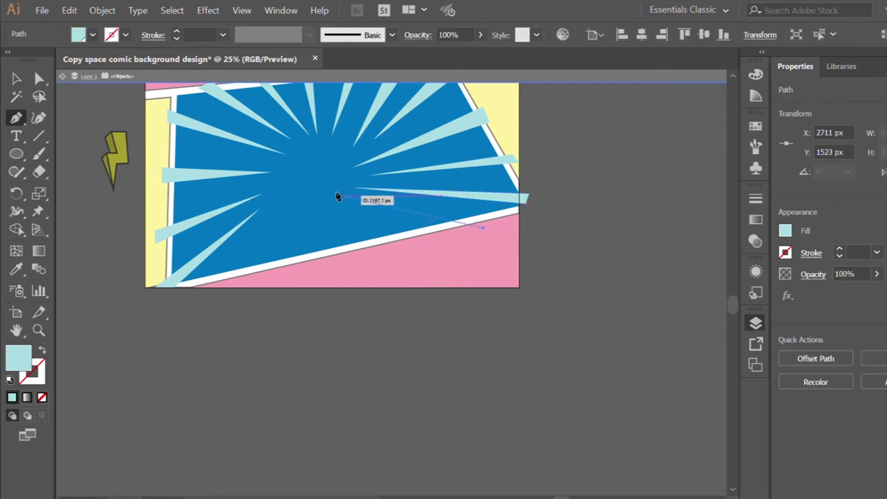
Draw the remaining rays toward the lower right and bottom edge, over the pink panel
click(339, 196)
click(473, 231)
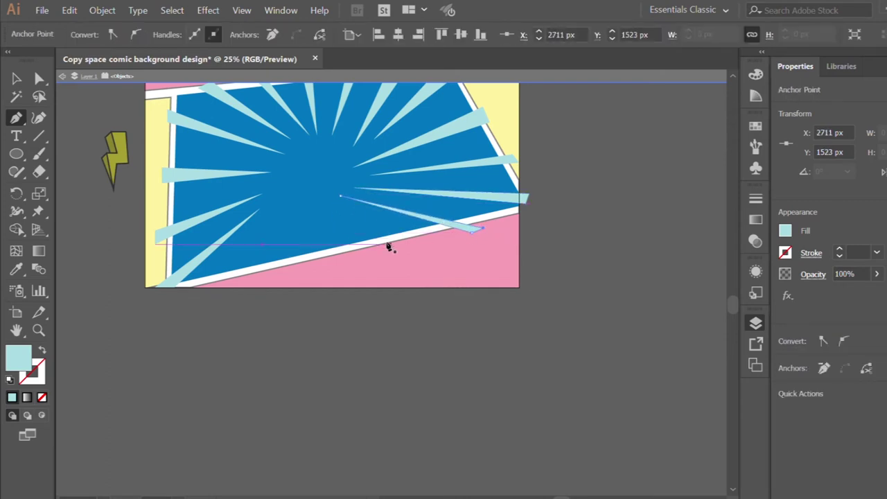
click(335, 202)
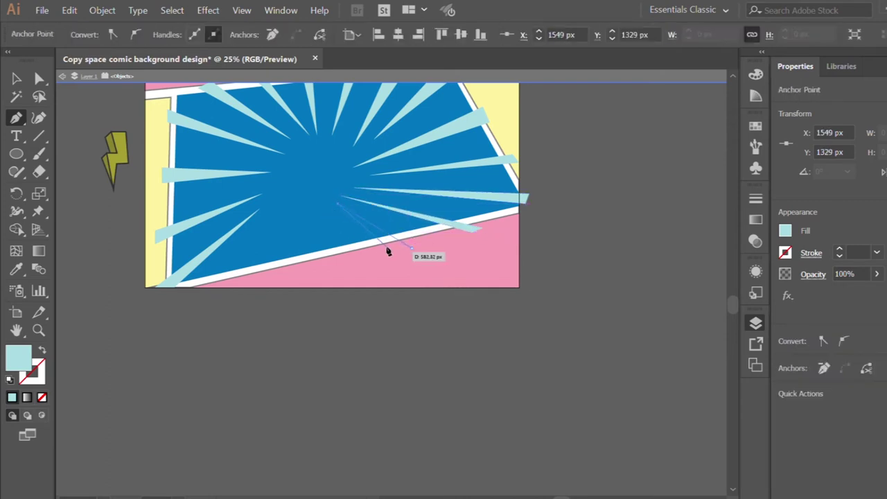
click(402, 250)
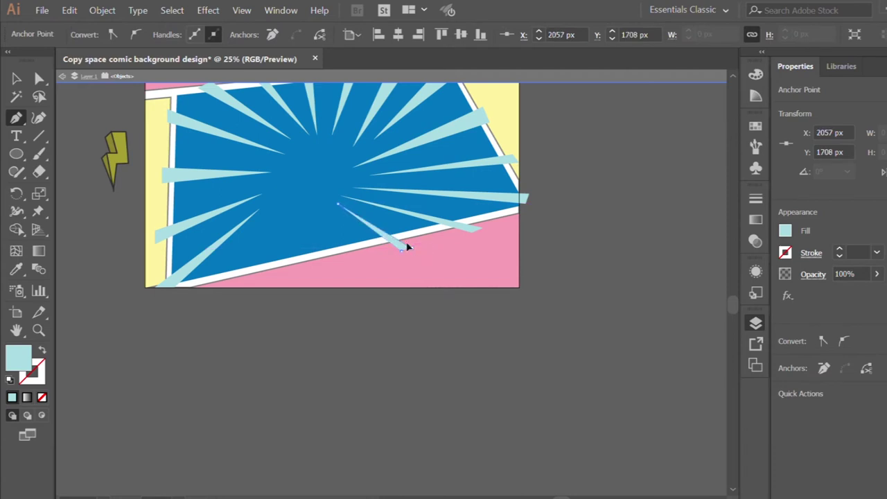
click(330, 215)
click(330, 203)
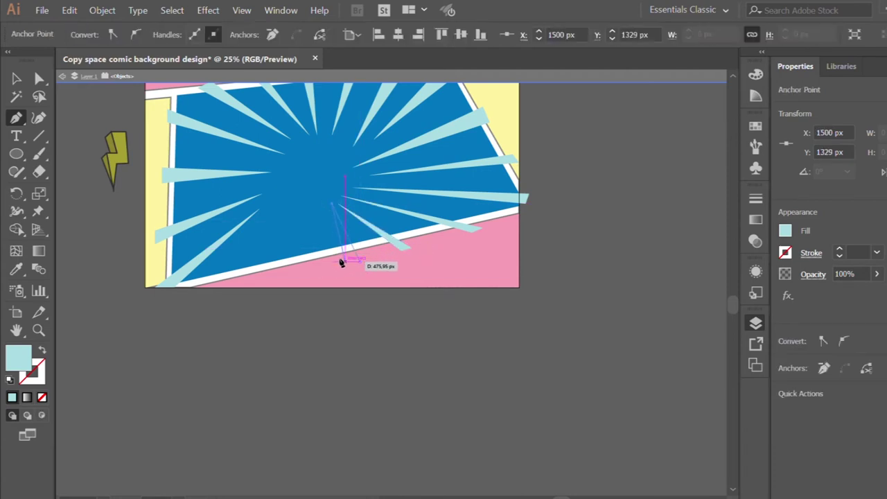
click(344, 259)
click(228, 284)
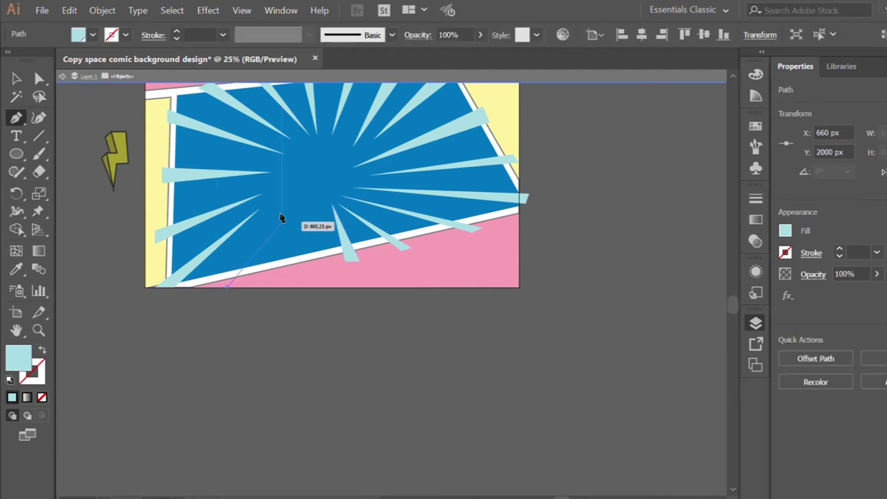
click(290, 208)
click(250, 284)
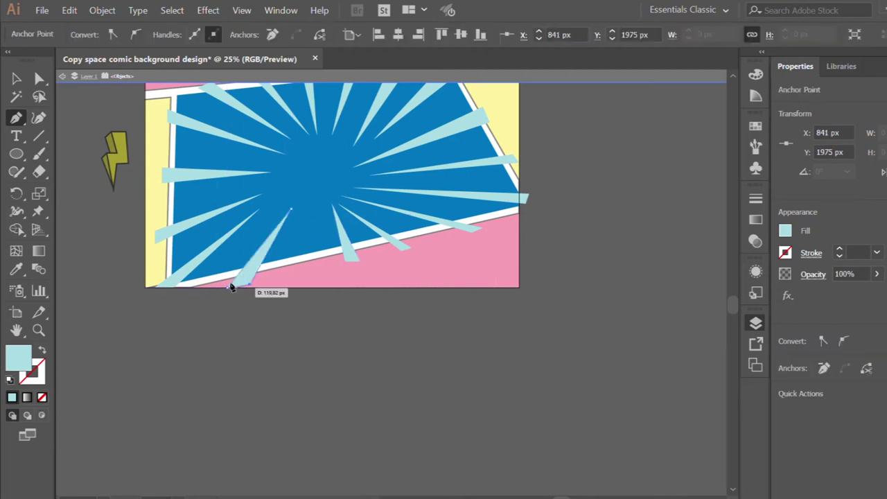
click(311, 206)
click(299, 282)
Select all artwork and use Shape Builder to delete ray tips past the left and right borders
key(v)
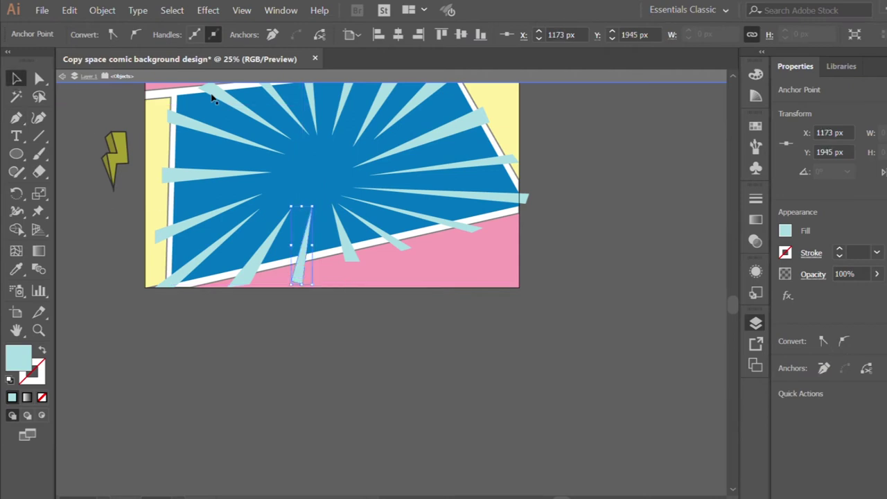
click(214, 89)
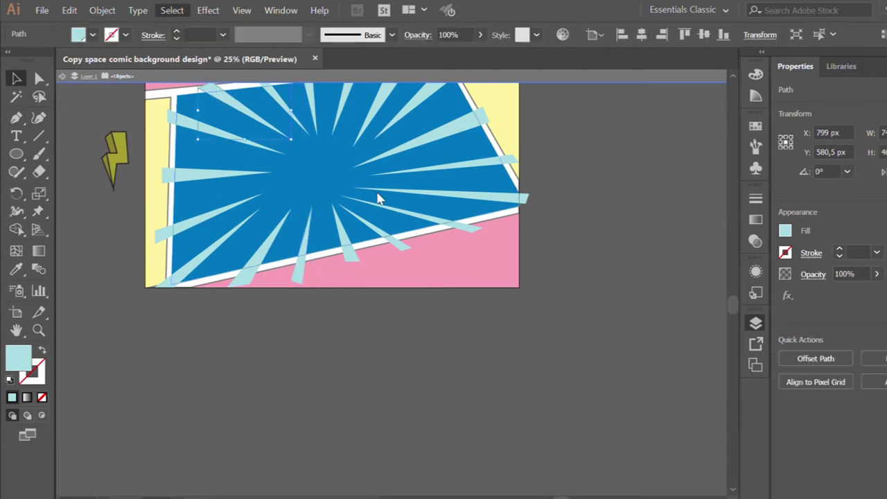
key(ctrl+a)
key(shift+m)
drag(157, 266, 223, 284)
drag(352, 255, 524, 199)
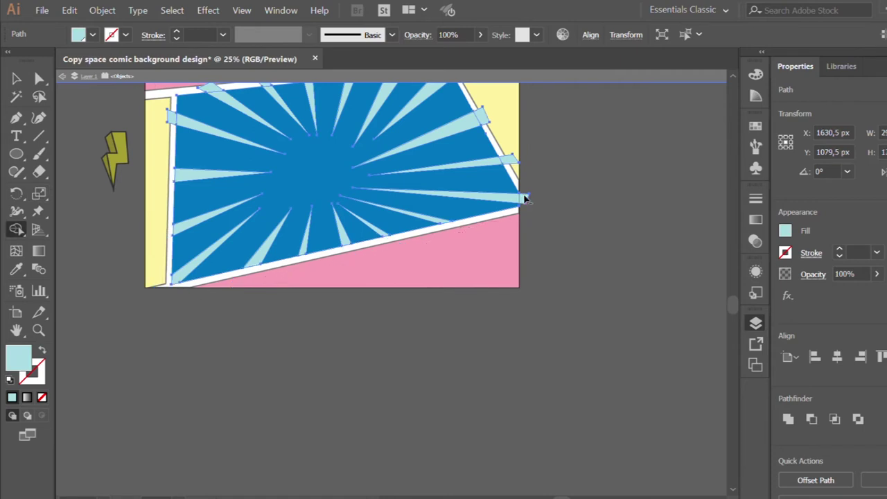
drag(502, 152, 502, 154)
Delete the ray tips sticking out past the top border, then deselect
scroll(491, 151, up, 2)
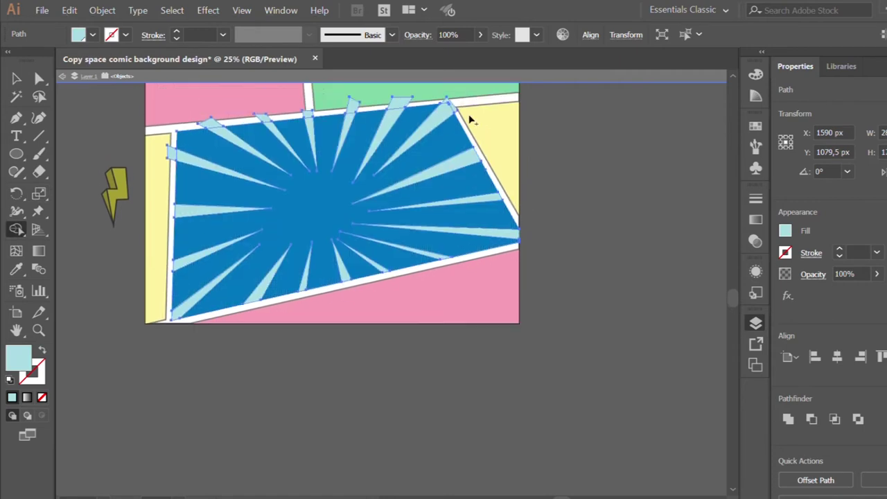
scroll(469, 119, up, 1)
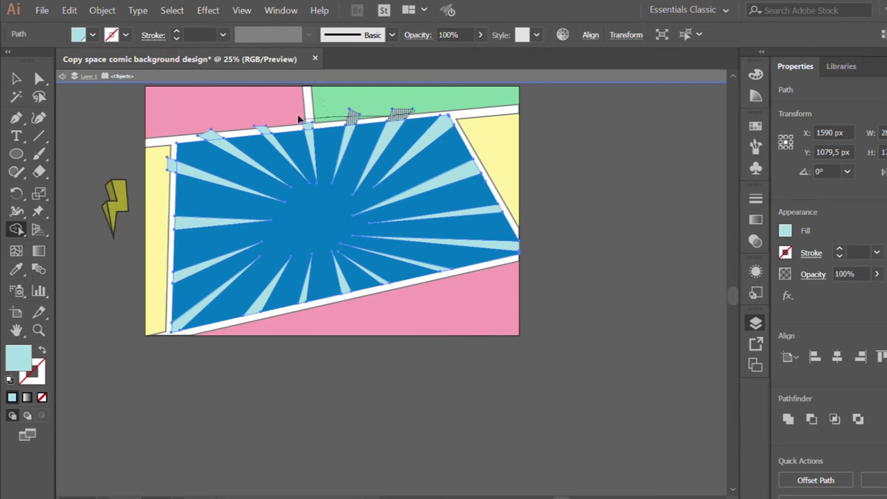
drag(167, 162, 166, 163)
click(17, 79)
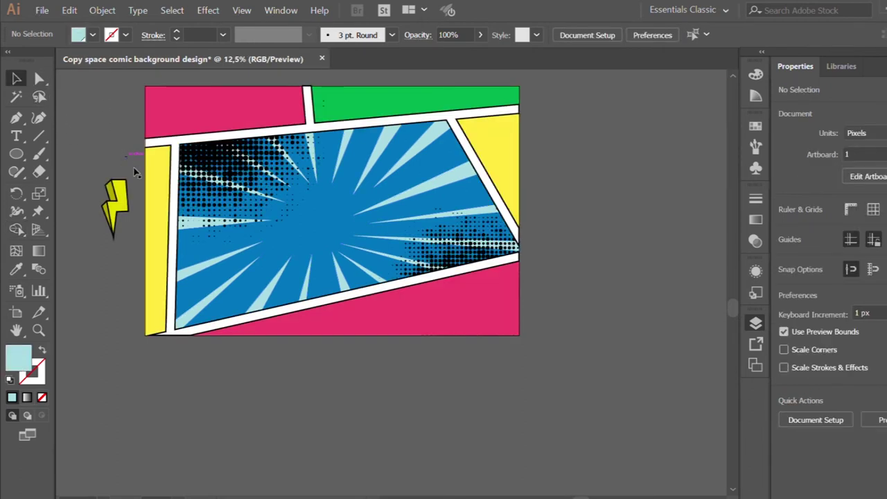
scroll(136, 172, up, 1)
scroll(291, 271, left, 1)
scroll(271, 208, up, 1)
scroll(244, 291, down, 1)
scroll(209, 253, up, 1)
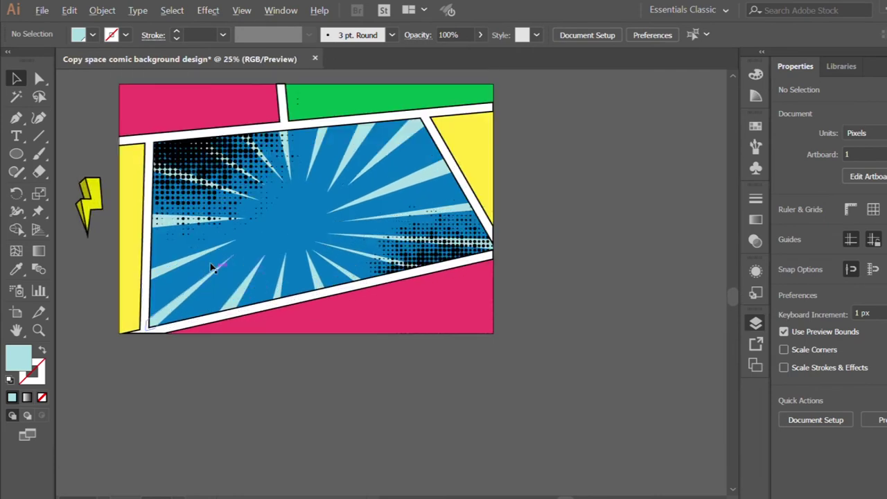
Recolour the isolated rays to a deeper teal blue, then exit isolation mode
double_click(264, 262)
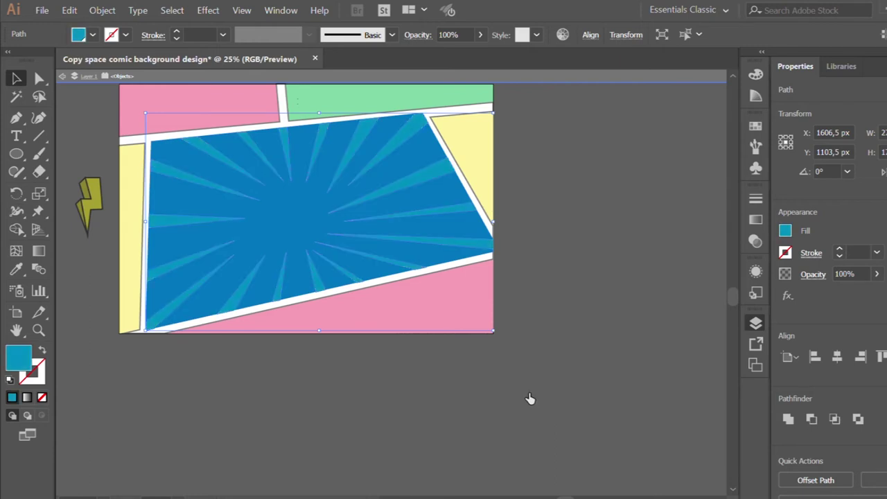
double_click(170, 376)
scroll(170, 376, down, 1)
scroll(169, 377, up, 1)
scroll(169, 377, up, 1)
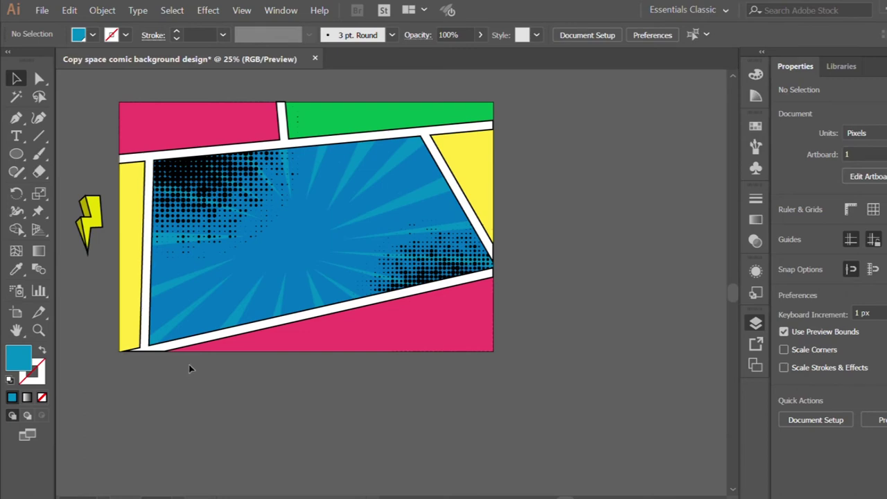
click(208, 182)
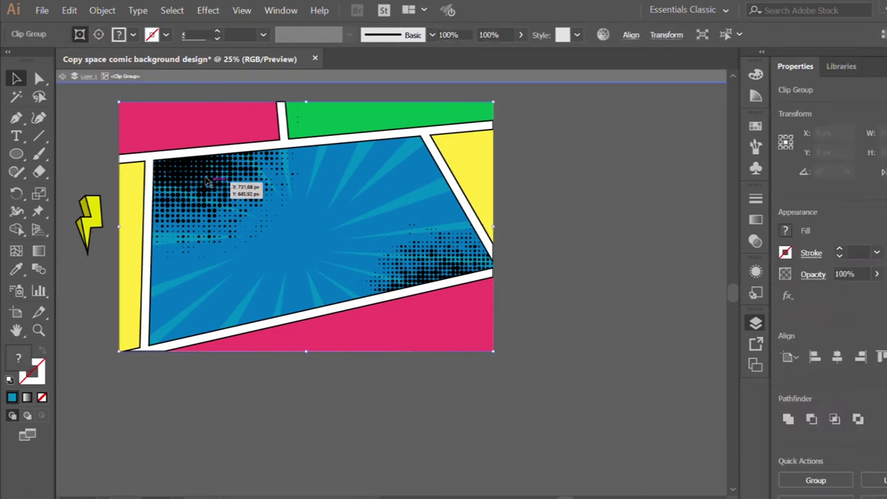
Enlarge the top-left halftone cluster and move it against the blue panel's left side
double_click(207, 181)
click(222, 183)
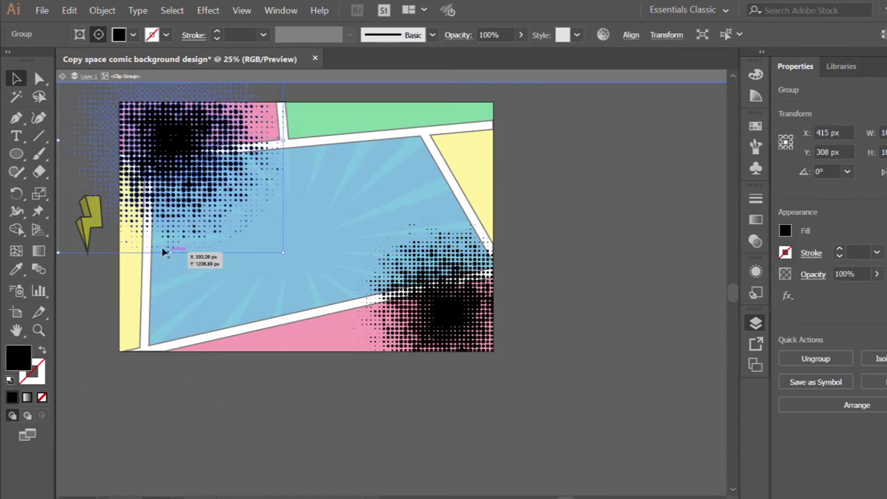
drag(170, 252, 163, 348)
mouse_move(245, 192)
mouse_down()
mouse_move(174, 168)
mouse_move(207, 190)
mouse_up()
click(236, 387)
Move the right halftone cluster up toward the panel's right edge
key(ctrl+minus)
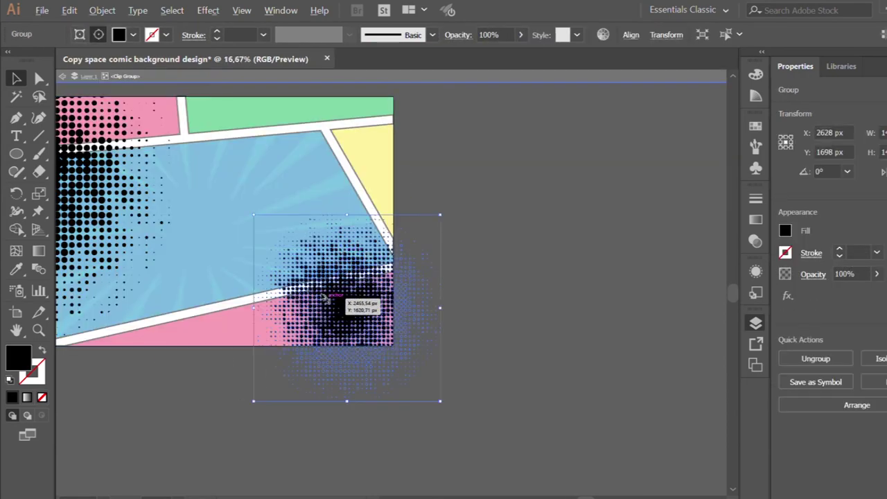
key(ctrl+minus)
mouse_move(336, 310)
mouse_down()
mouse_move(349, 276)
mouse_move(331, 239)
mouse_move(339, 278)
mouse_up()
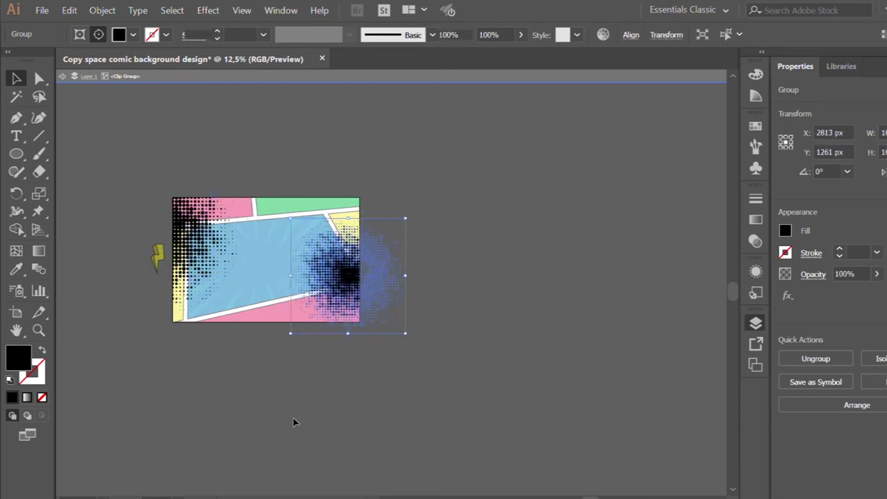
double_click(238, 370)
scroll(238, 370, up, 1)
click(392, 177)
scroll(419, 184, up, 1)
click(347, 173)
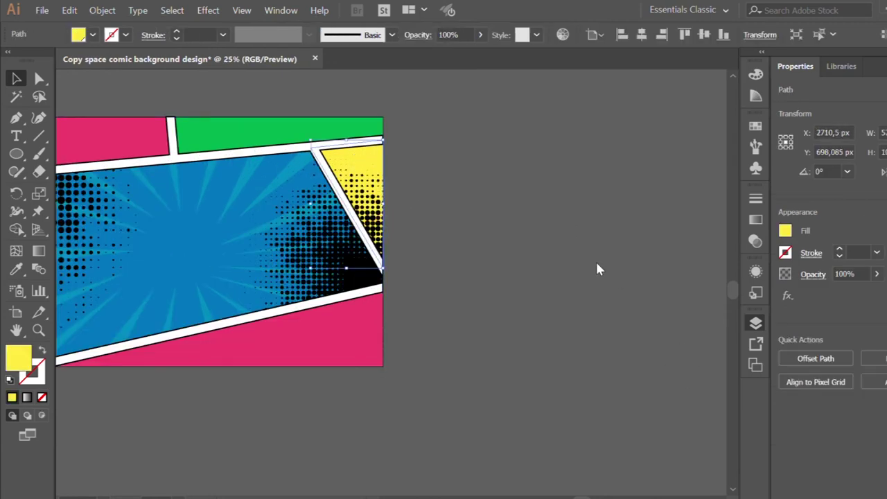
click(599, 300)
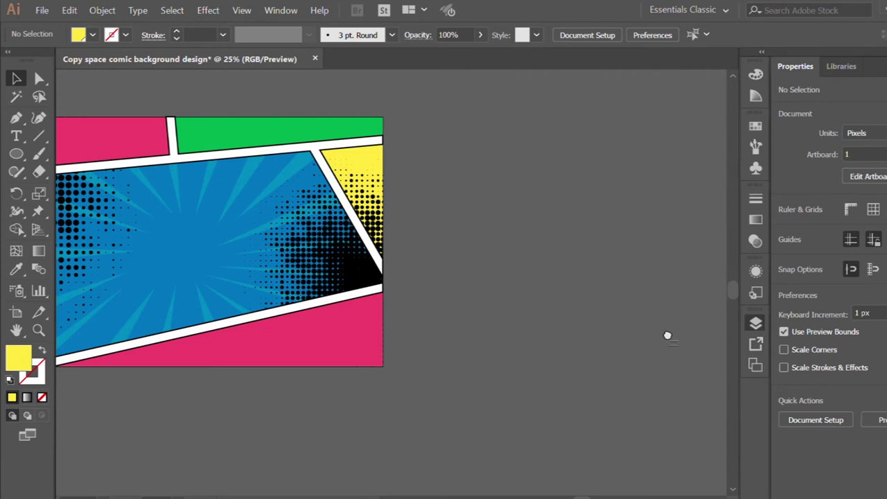
Nudge the right halftone cluster further up and right toward the panel's right point
scroll(426, 305, down, 1)
scroll(420, 318, down, 1)
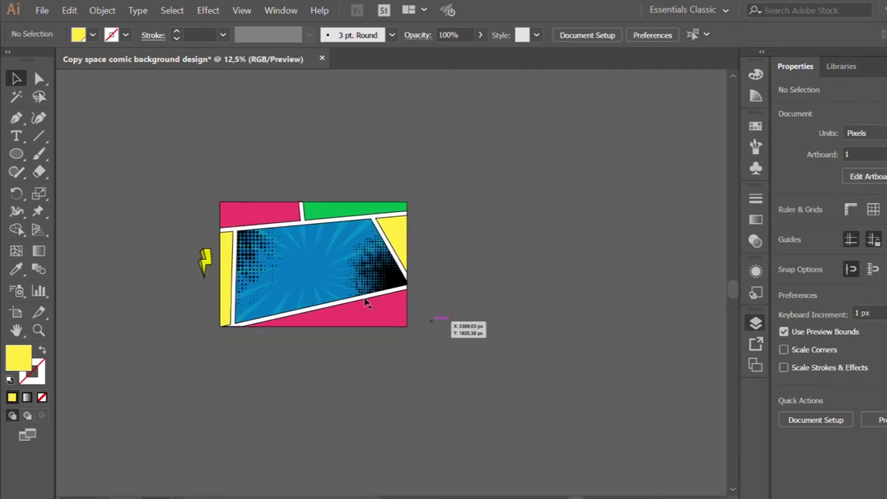
scroll(409, 277, up, 1)
double_click(402, 265)
drag(409, 270, 424, 262)
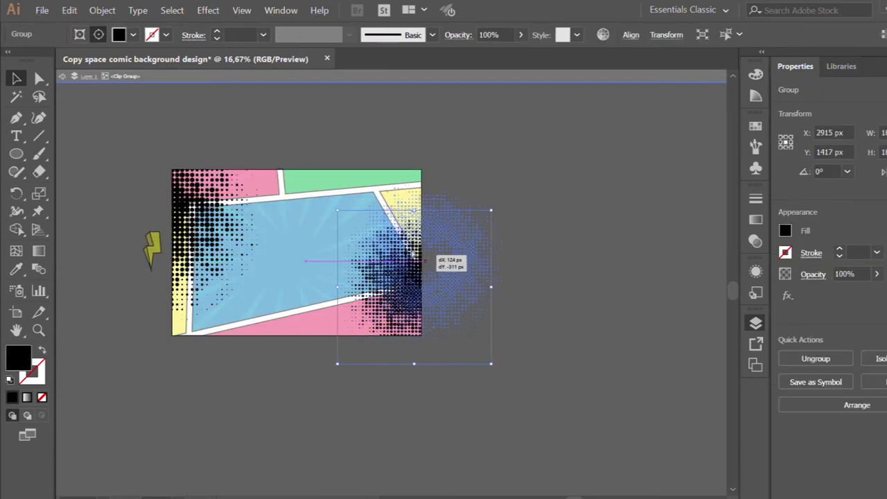
double_click(275, 393)
scroll(175, 361, up, 1)
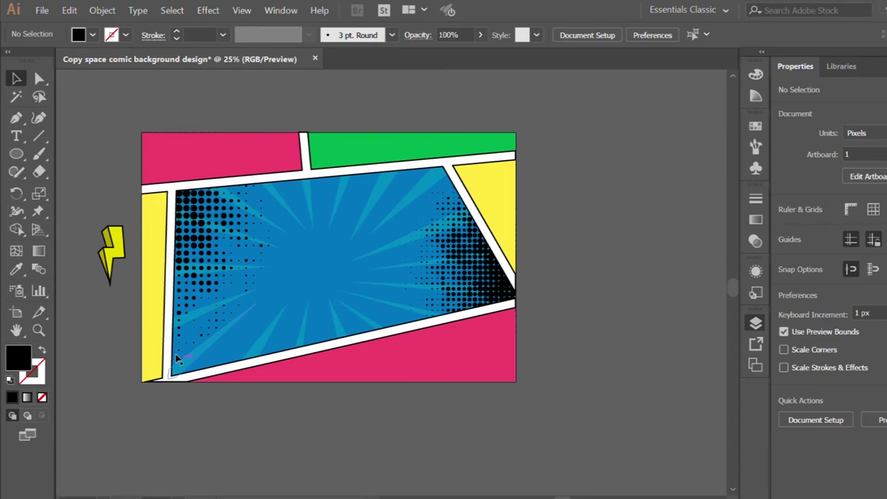
scroll(181, 358, up, 1)
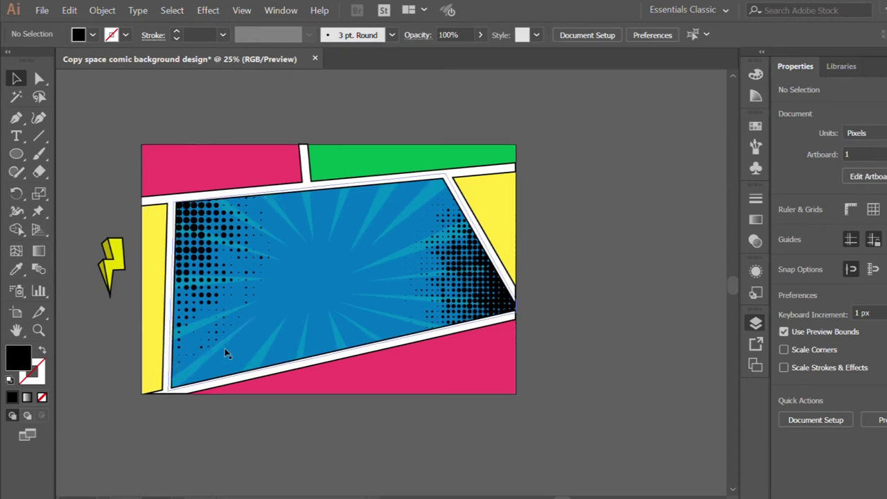
Draw the first black triangular spike at the blue panel's lower-left side
double_click(298, 290)
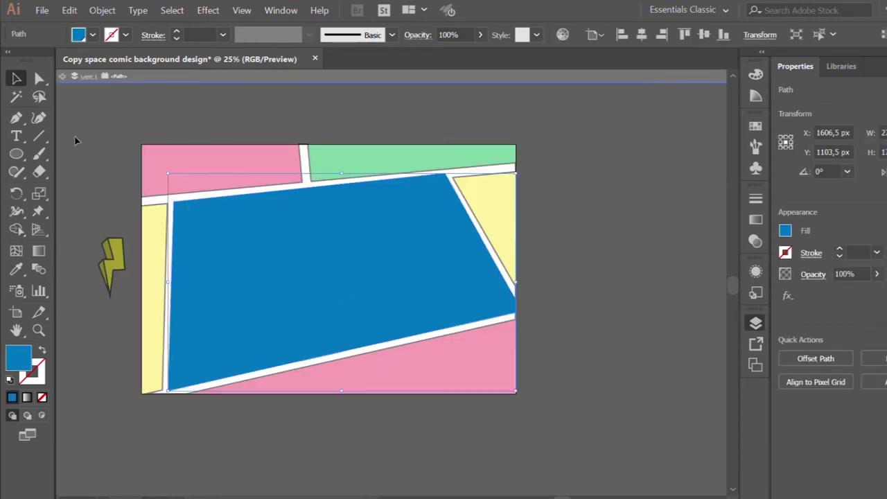
click(17, 118)
click(156, 333)
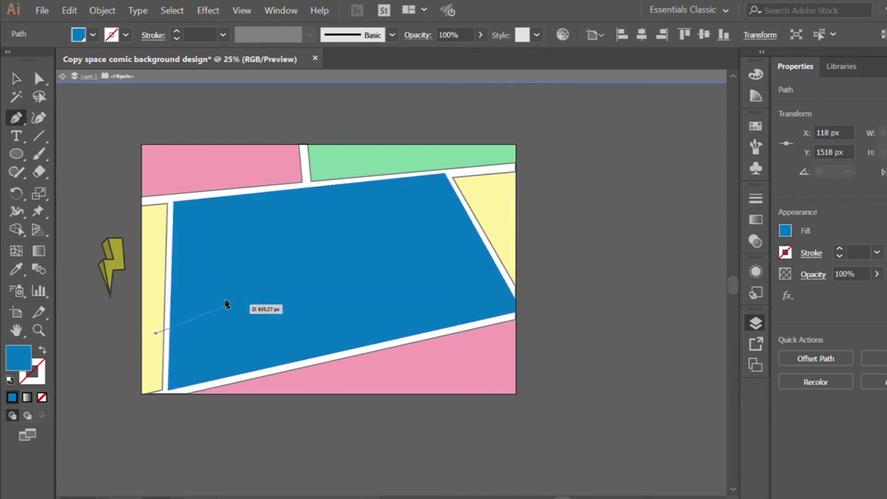
click(202, 309)
click(156, 336)
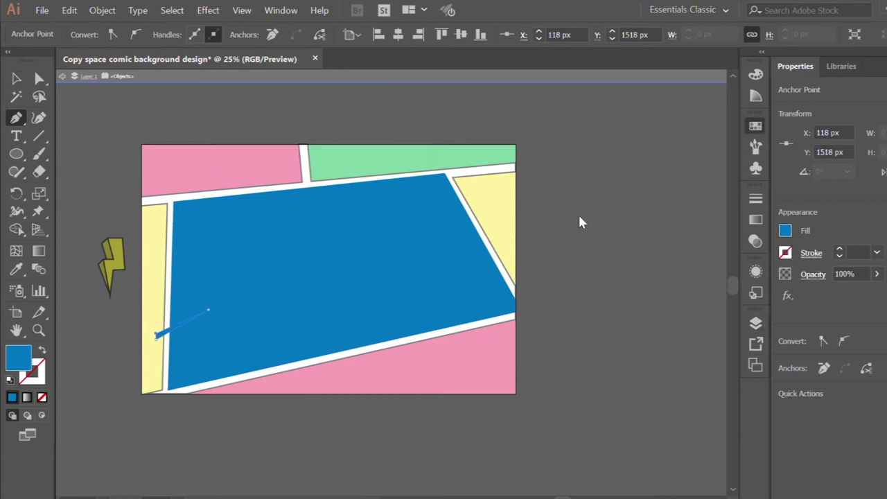
key(d)
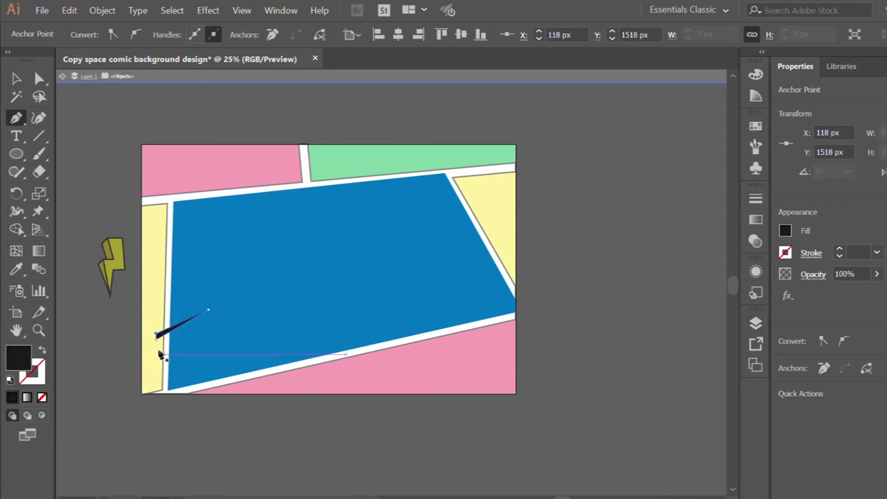
Add four more black spikes around the lower-left corner
click(156, 353)
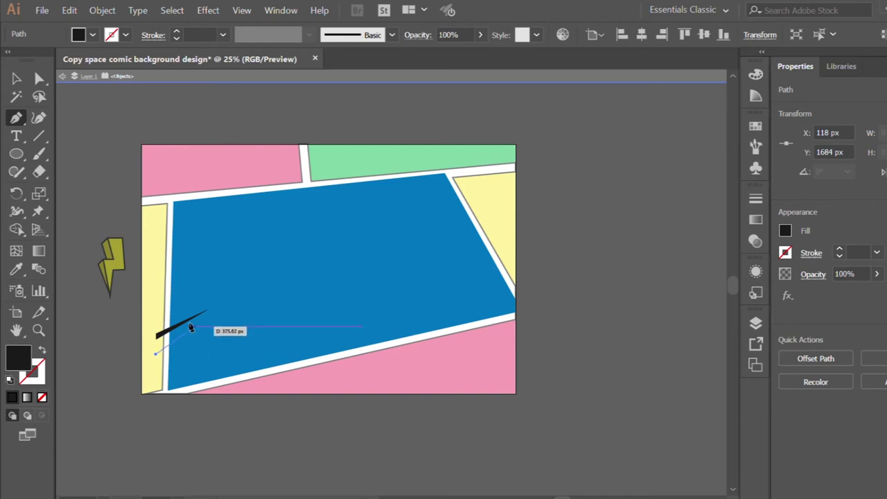
click(191, 328)
click(156, 354)
click(158, 374)
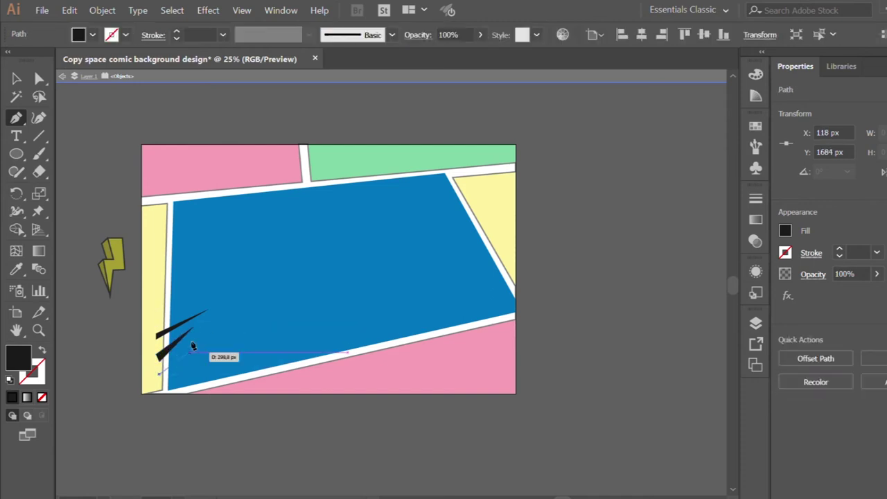
click(214, 326)
click(159, 374)
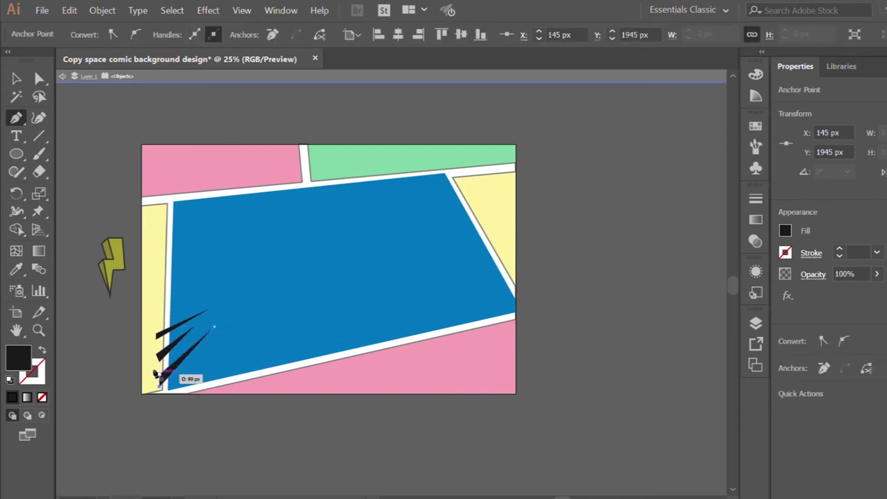
click(169, 394)
click(202, 365)
click(170, 394)
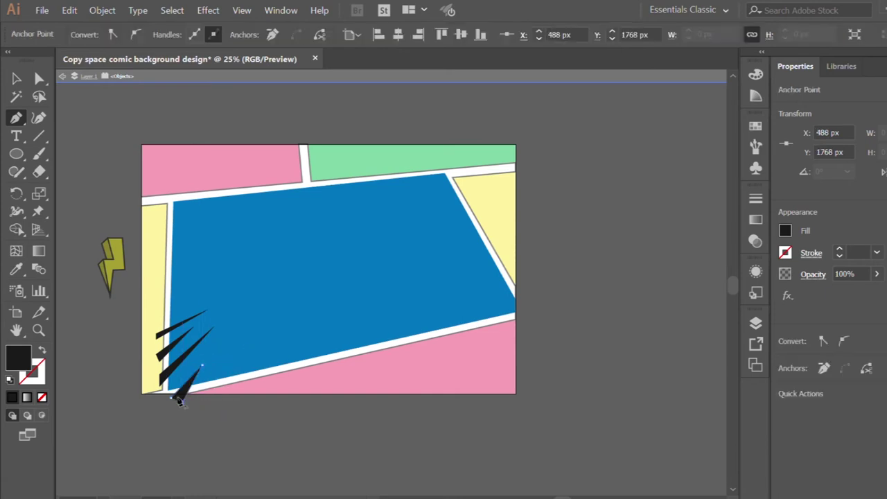
click(226, 355)
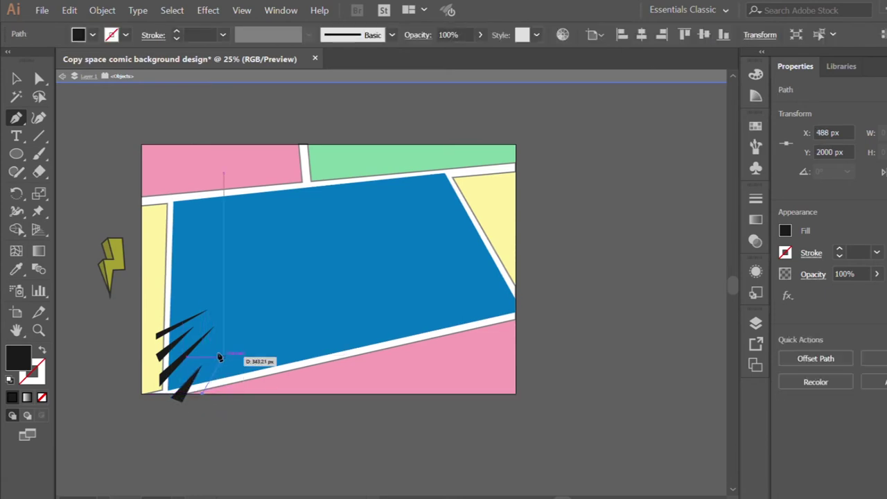
click(209, 395)
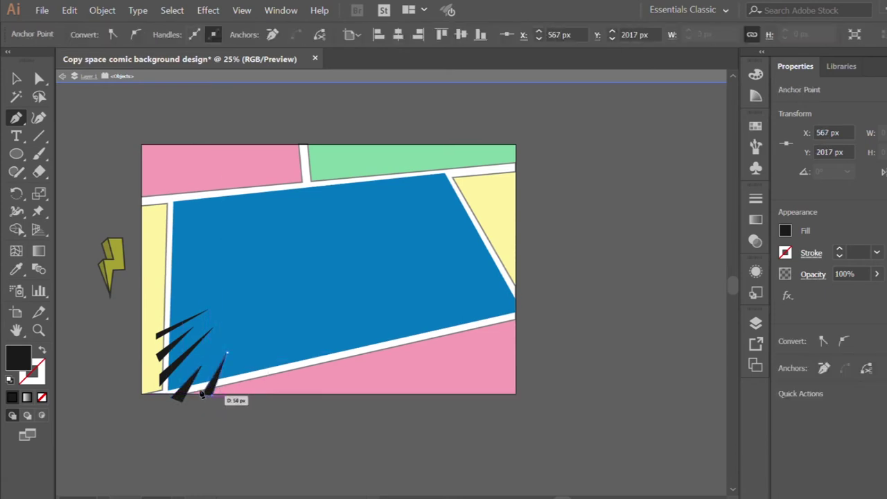
Draw black spikes along the blue panel's top edge, adjusting one spike's lower-left point
click(352, 195)
click(392, 172)
click(407, 165)
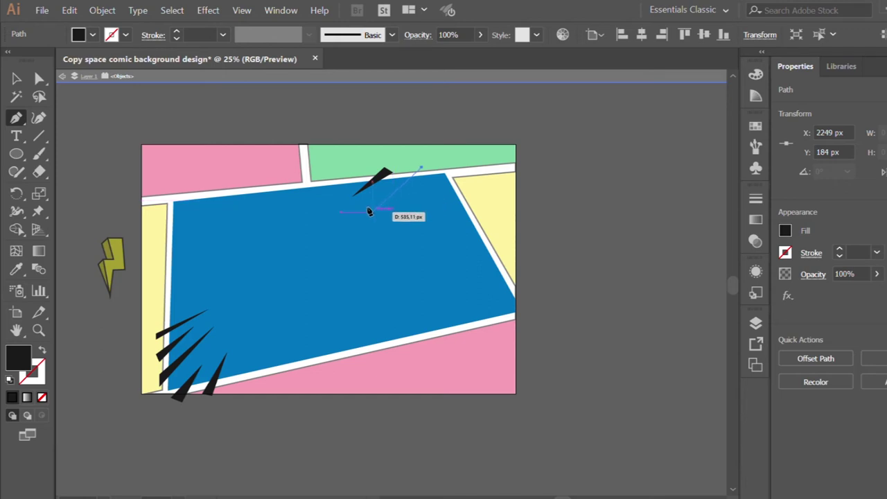
click(372, 212)
click(431, 173)
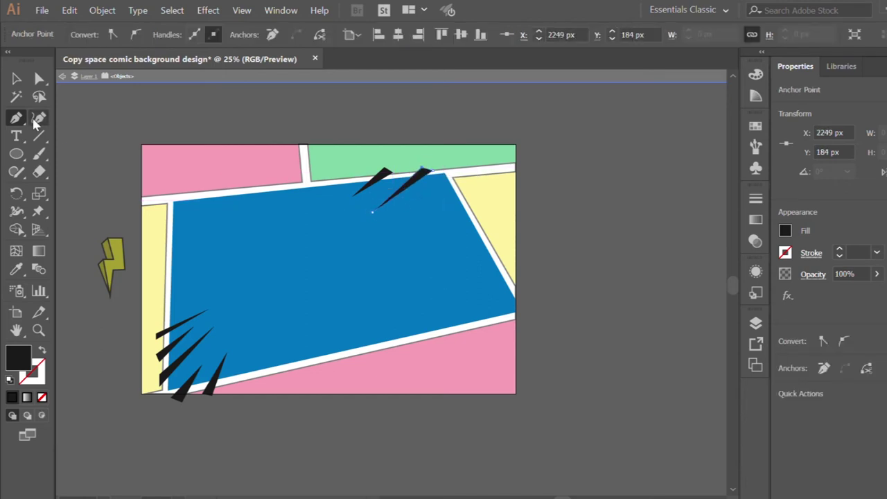
key(a)
drag(348, 197, 361, 201)
key(p)
Add several more black spikes into the top-right corner
click(454, 173)
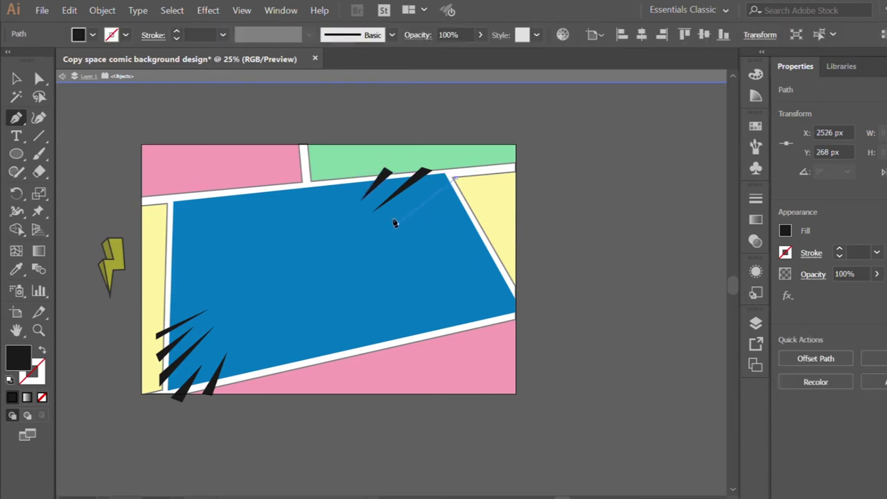
click(398, 223)
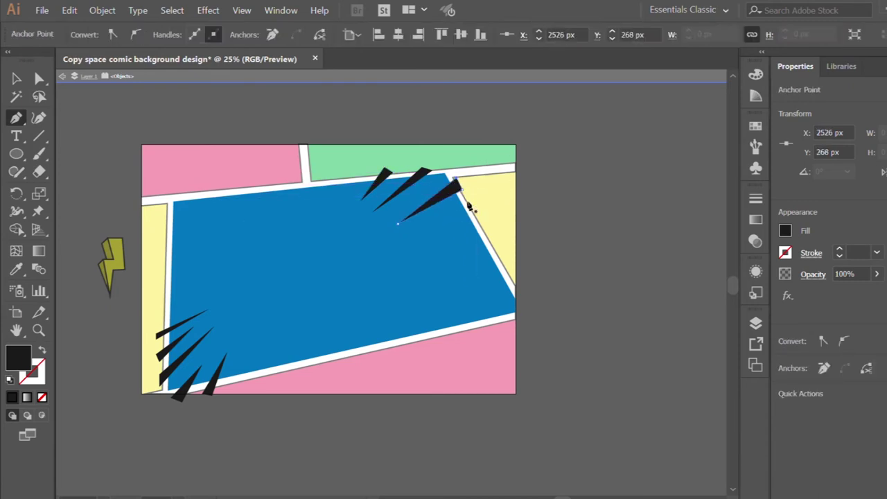
click(454, 176)
click(430, 223)
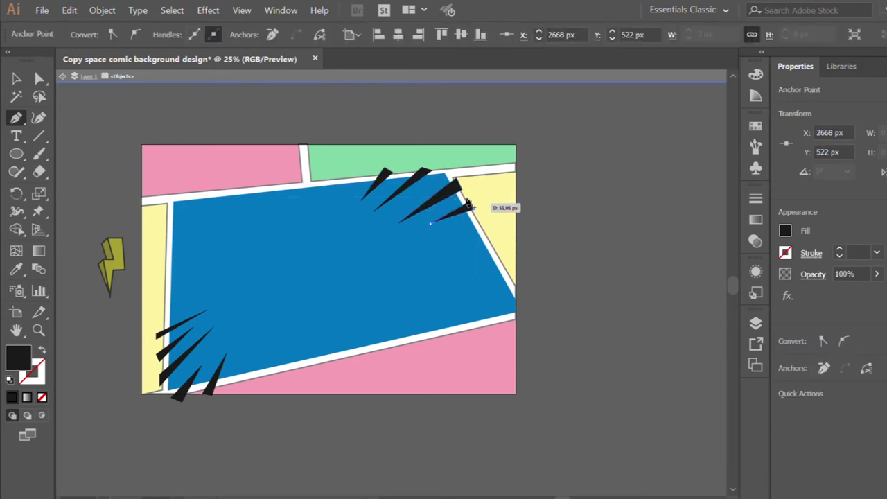
click(468, 202)
click(485, 223)
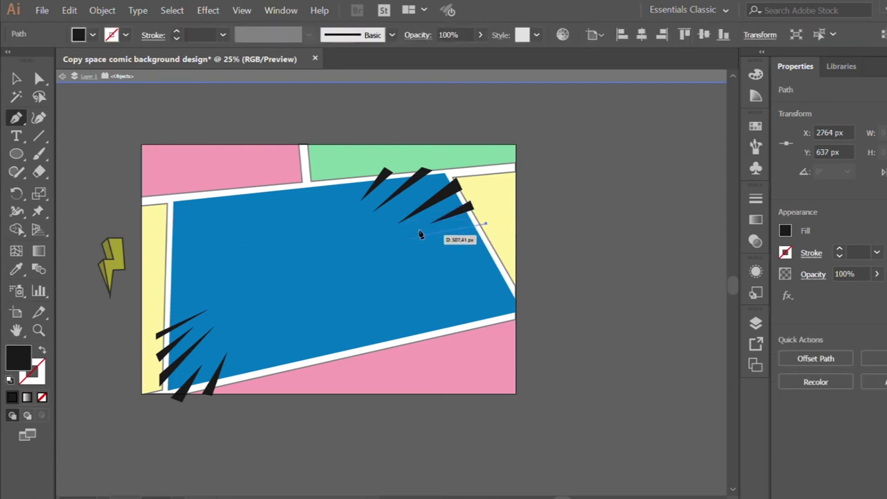
click(421, 234)
click(489, 231)
Select the blue panel with its spikes and clip them to the panel's shape
click(18, 78)
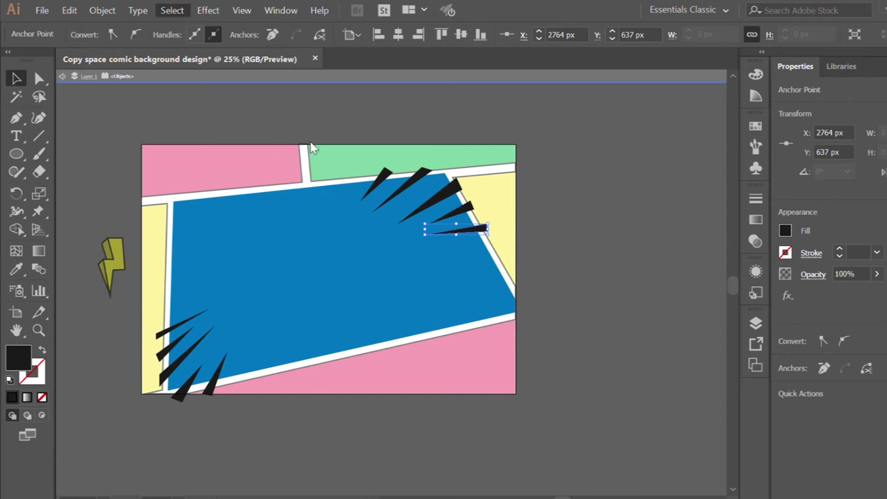
click(303, 280)
key(q)
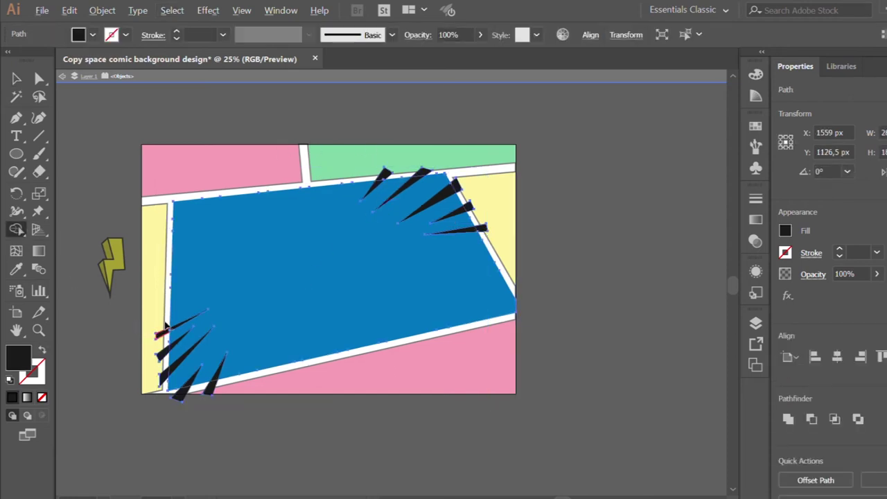
key(ctrl+z)
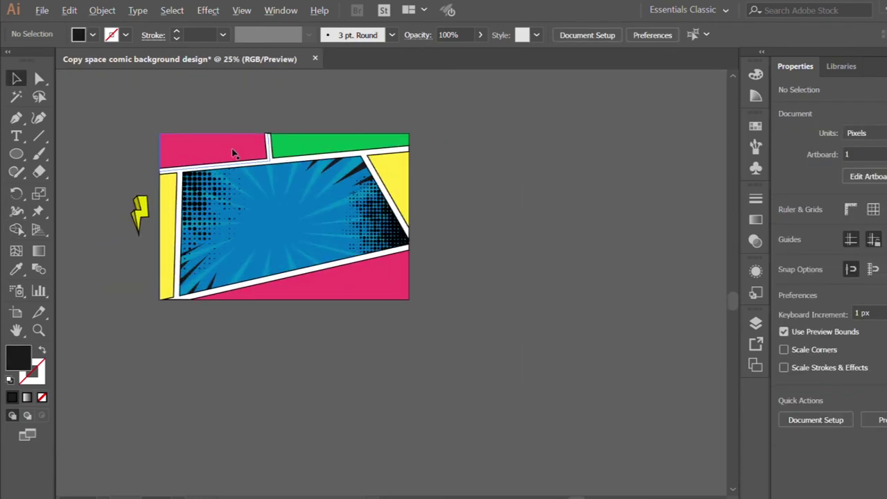
Inside the clipped halftone group, move the right-hand dots up and left in the blue panel
scroll(233, 153, up, 1)
double_click(488, 277)
drag(488, 277, 478, 237)
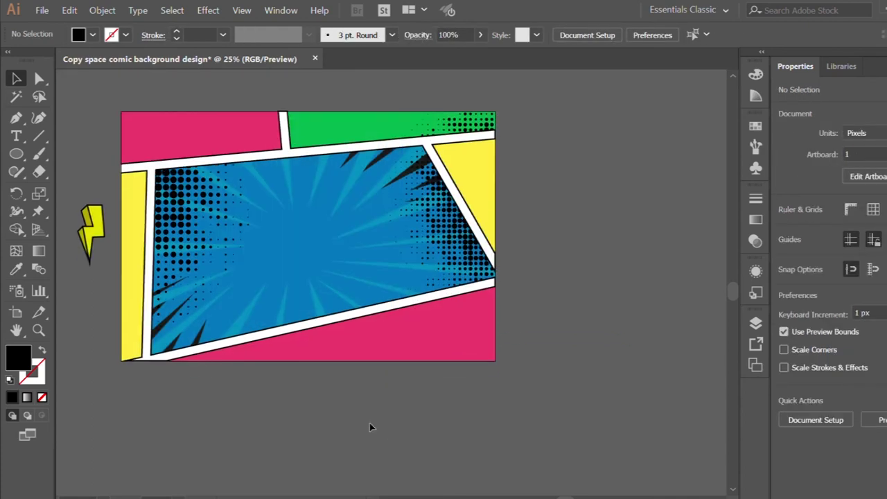
scroll(369, 423, down, 1)
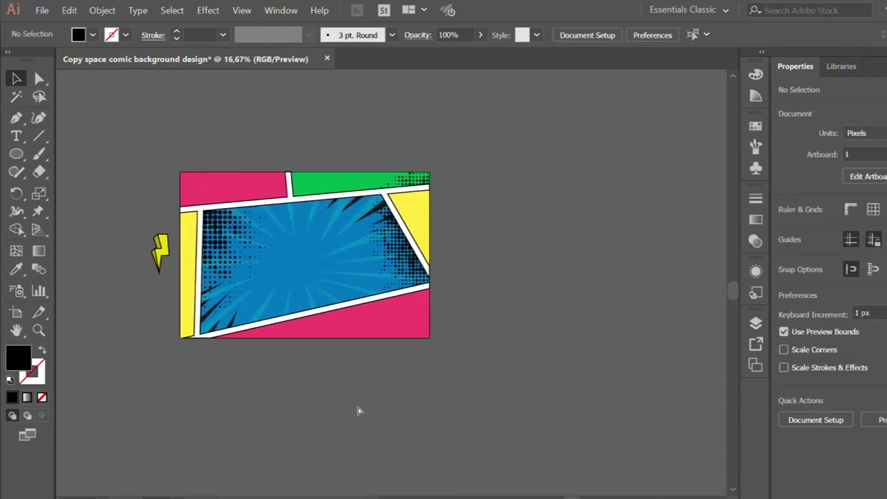
Bring the green top-right panel in front of the stray halftone dots, then deselect
scroll(286, 247, up, 1)
click(416, 189)
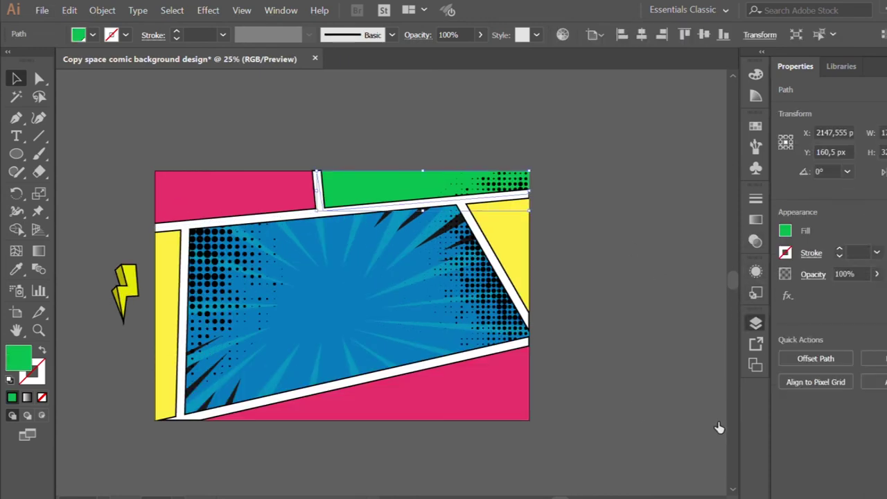
key(ctrl+alt+bracketleft)
key(ctrl+alt+bracketright)
click(362, 427)
Drag the yellow lightning bolt onto the blue panel's upper left
scroll(362, 428, down, 1)
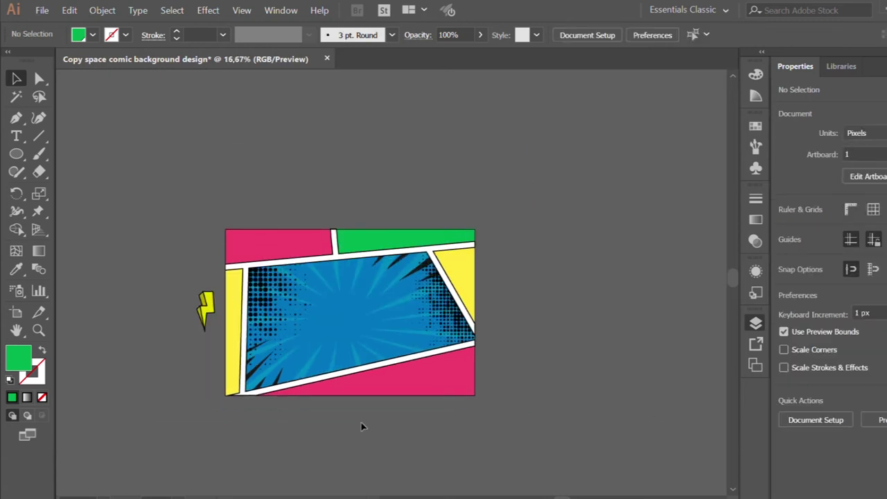
scroll(362, 427, up, 1)
mouse_move(97, 249)
mouse_down()
mouse_move(230, 225)
mouse_move(252, 247)
mouse_move(174, 229)
mouse_up()
Zoom in on the lightning bolt and select its yellow shape inside the group
key(ctrl+plus)
key(ctrl+plus)
key(ctrl+plus)
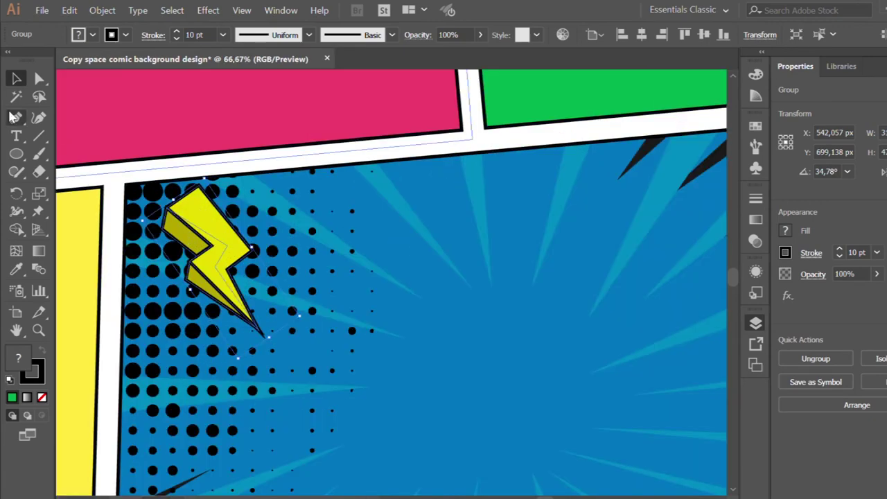
double_click(170, 228)
key(ctrl+plus)
click(177, 220)
Pen-draw a shadow outline along the bolt's left side and tip, filled solid black
key(p)
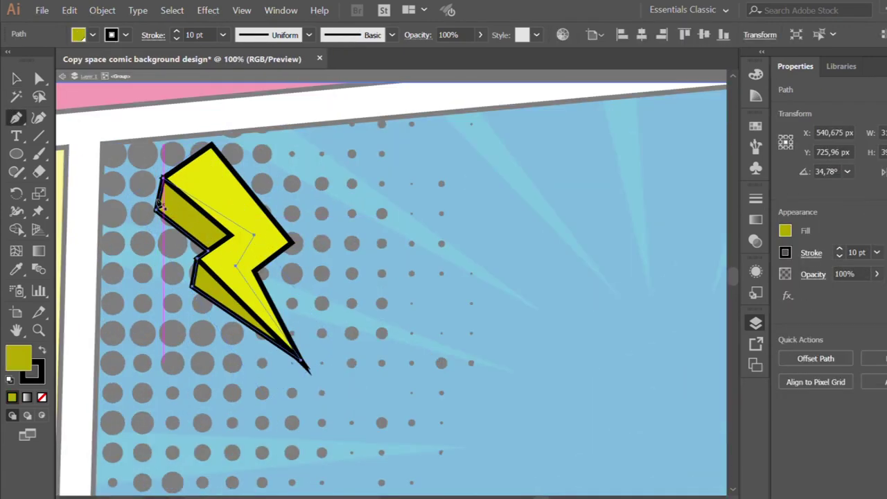
key(ctrl+plus)
click(159, 215)
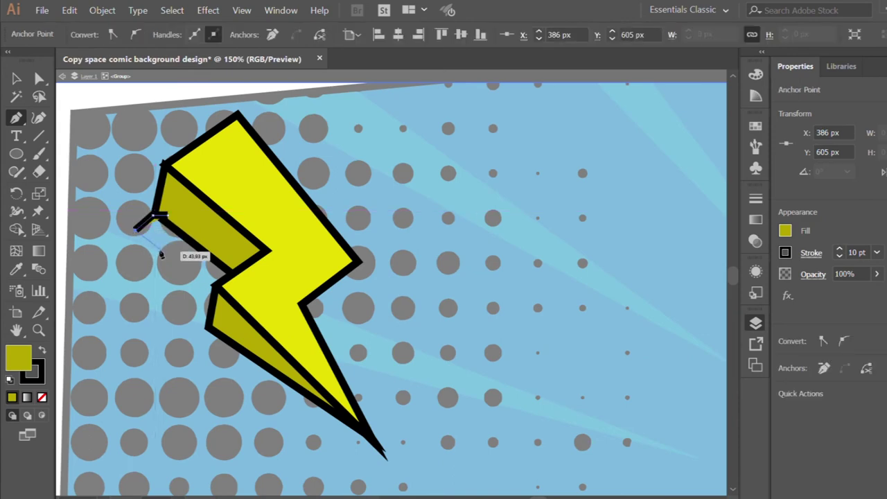
click(215, 286)
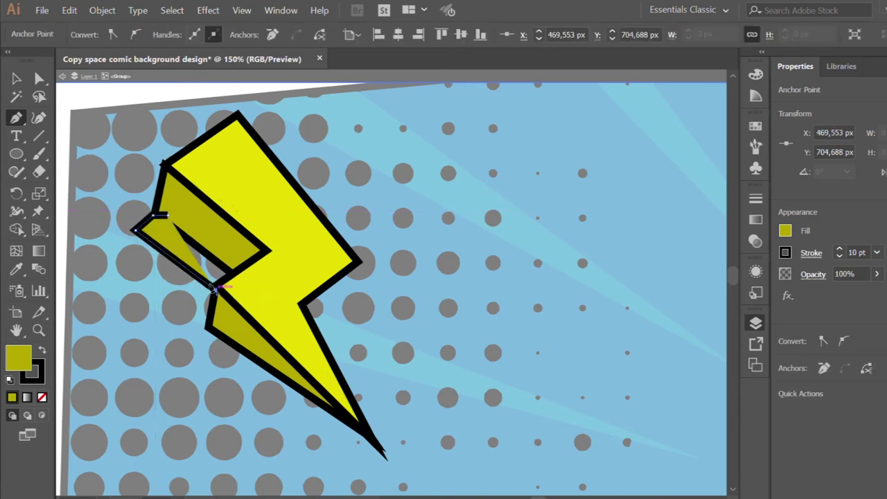
click(198, 357)
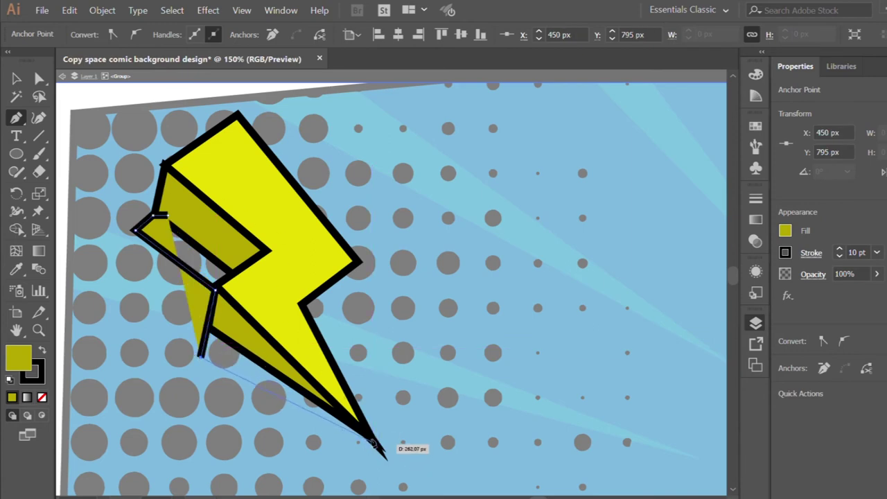
click(378, 443)
click(238, 256)
click(157, 215)
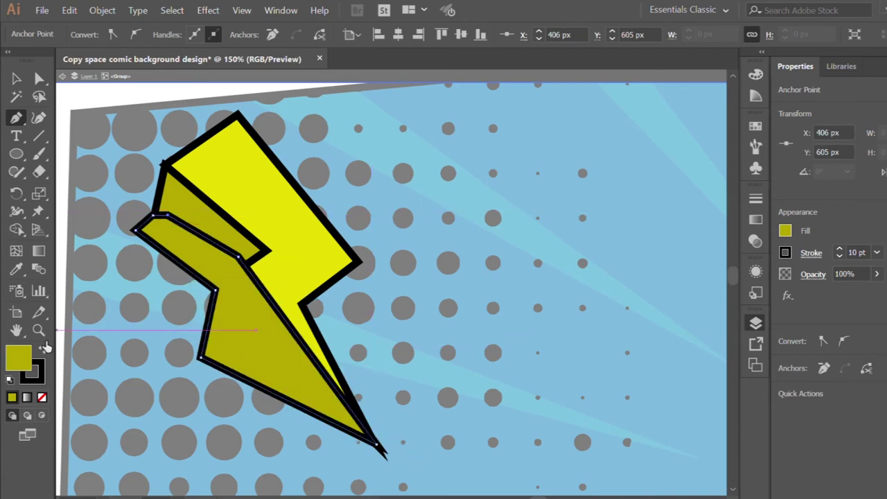
click(43, 349)
key(/)
Send the black shadow behind the yellow bolt
key(v)
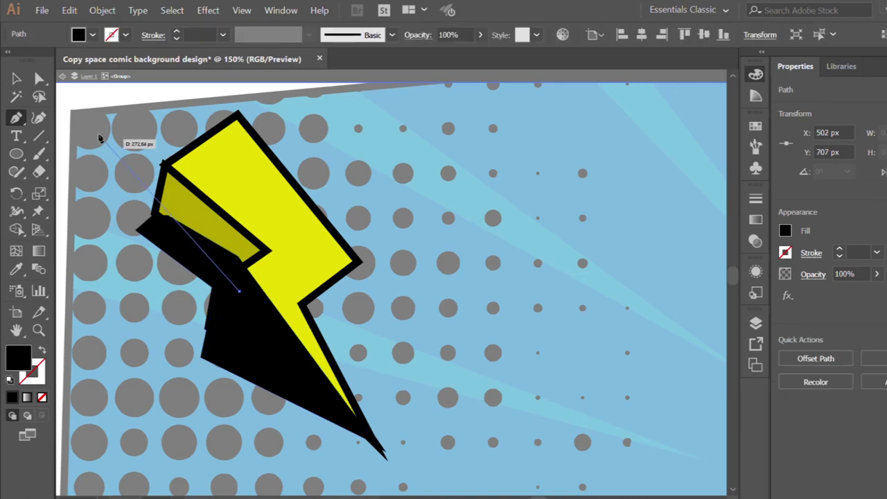
key(ctrl+shift+bracketleft)
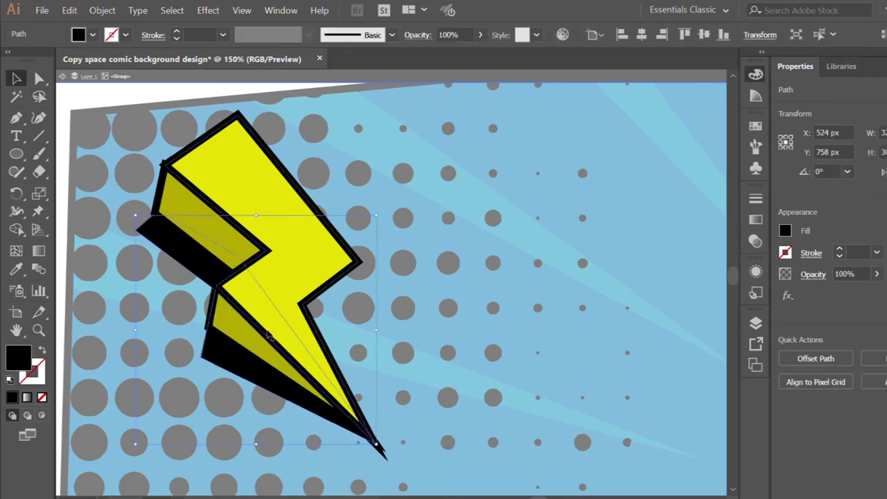
key(ctrl+minus)
key(ctrl+minus)
key(ctrl+plus)
key(ctrl+plus)
Nudge the yellow bolt's lower tip up about 20 px over its shadow, then deselect
click(269, 377)
key(a)
drag(272, 378, 260, 360)
key(ctrl+shift+a)
key(ctrl+minus)
key(ctrl+minus)
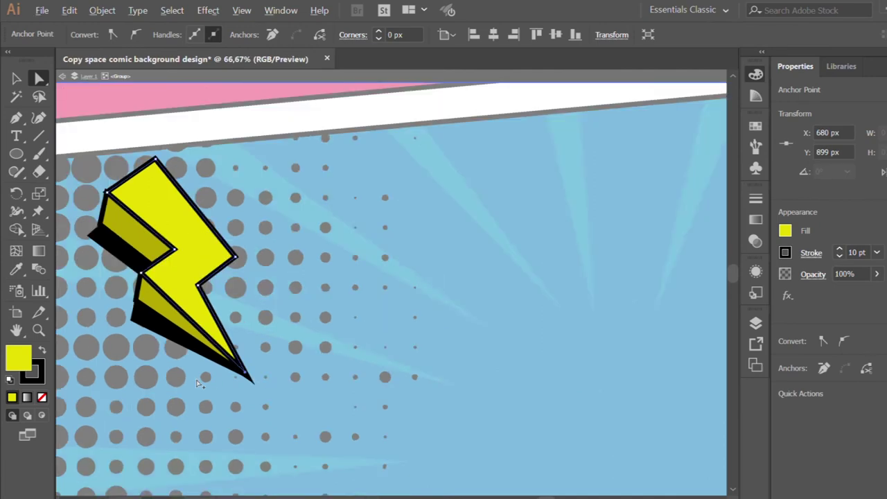
key(ctrl+shift+a)
Reselect the bolt's black shadow and enter the bolt group to edit it
key(ctrl+minus)
key(ctrl+minus)
key(v)
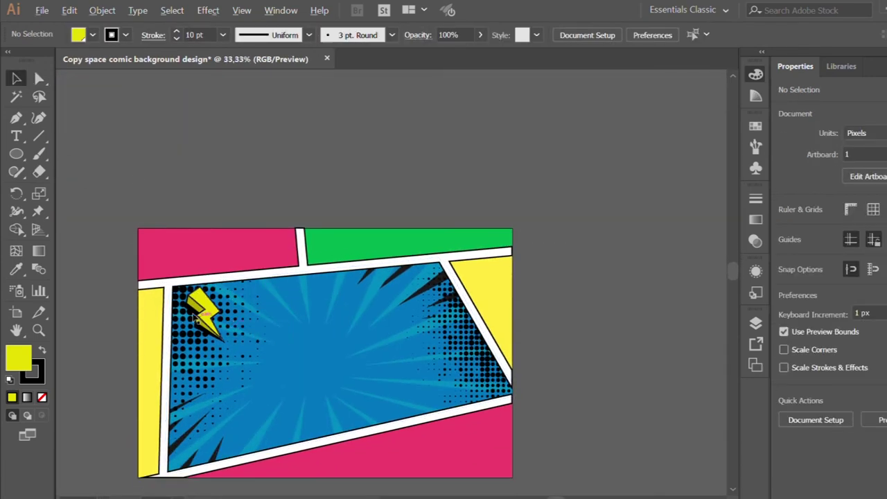
key(ctrl+plus)
click(208, 305)
double_click(207, 305)
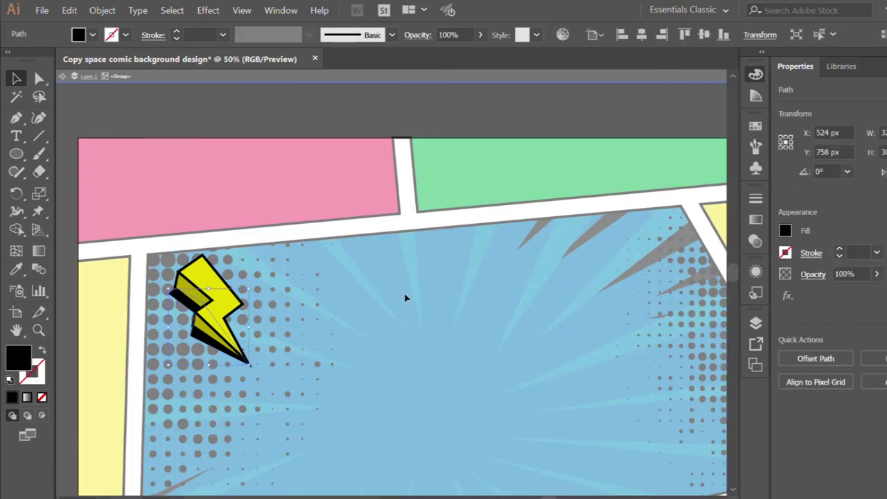
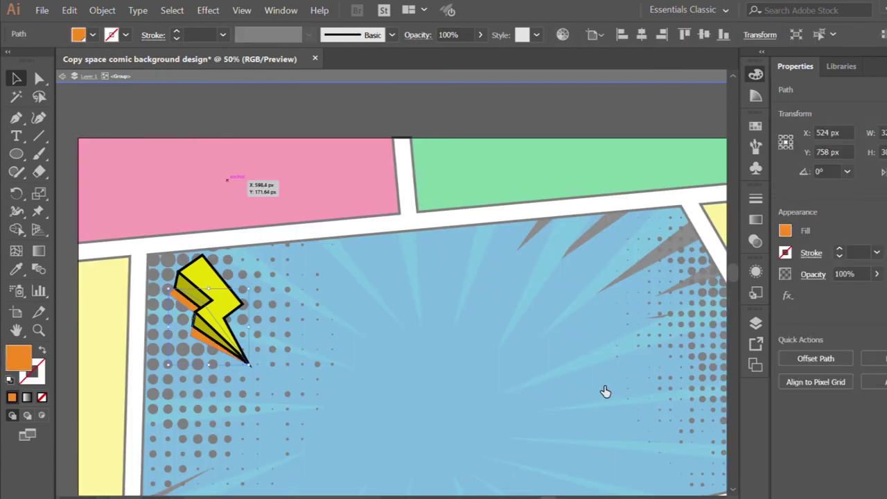
Isolate the bolt's shadow shape and change its fill from orange to red
key(Escape)
key(ctrl+minus)
key(ctrl+minus)
key(ctrl+minus)
key(ctrl+plus)
key(ctrl+plus)
scroll(566, 406, down, 1)
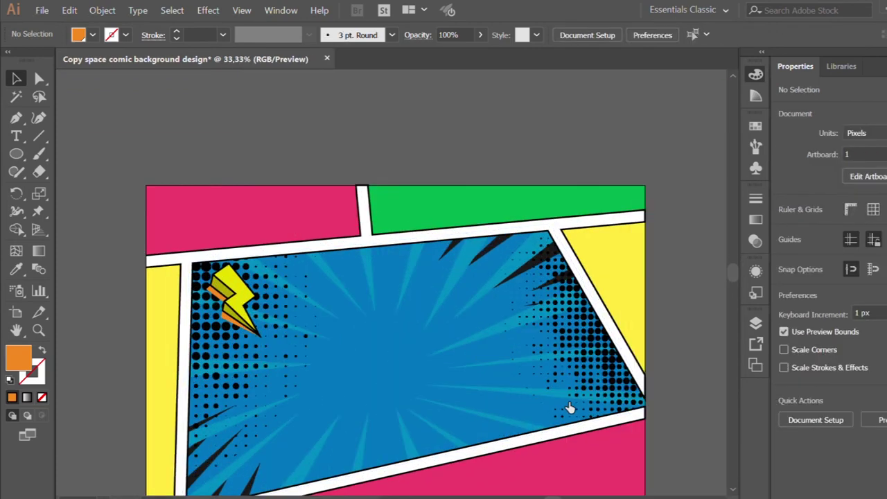
double_click(565, 412)
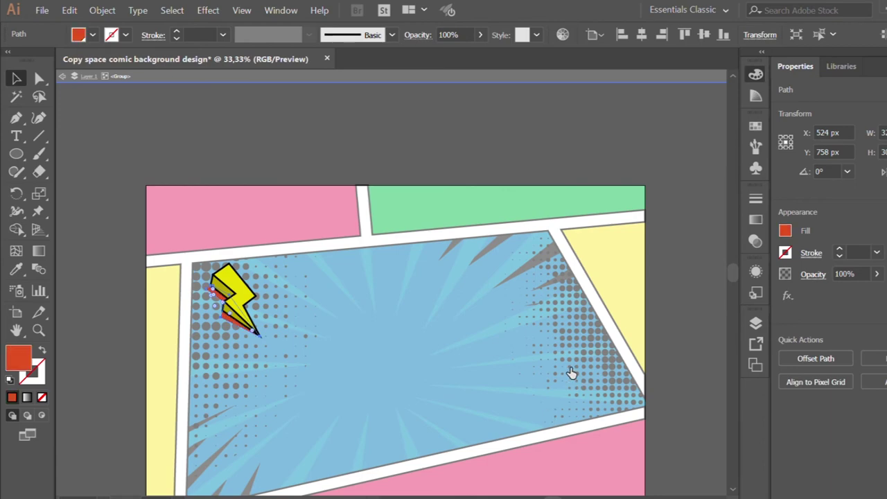
key(Escape)
key(ctrl+minus)
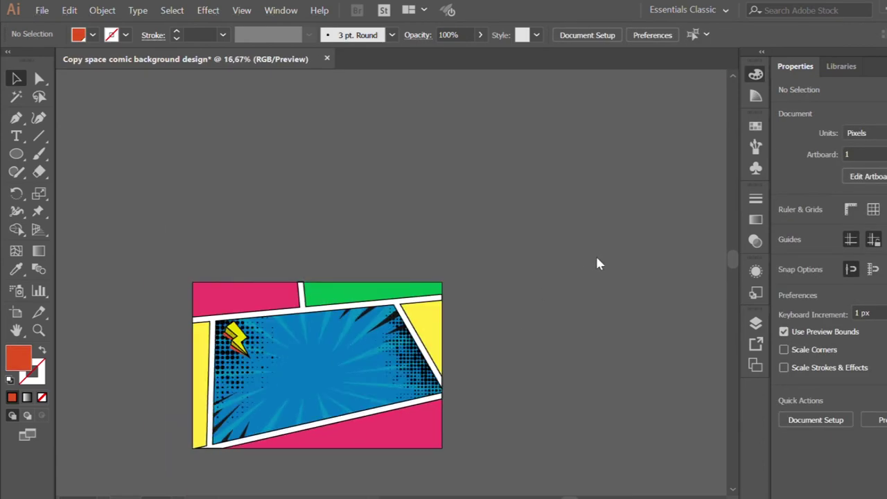
scroll(250, 361, up, 1)
Duplicate the lightning bolt beside the original and group the two bolts
scroll(250, 361, up, 1)
drag(228, 318, 182, 349)
shift+click(225, 315)
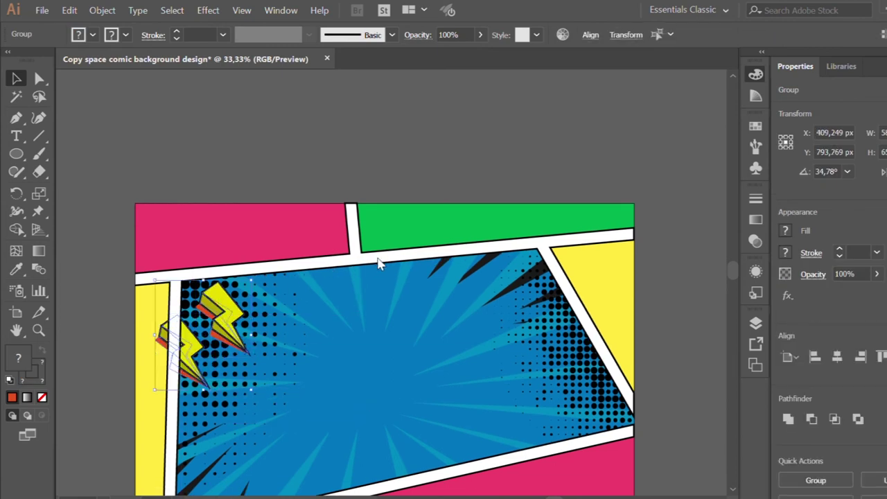
key(ctrl+g)
mouse_move(192, 321)
mouse_down()
mouse_move(297, 290)
mouse_move(275, 307)
mouse_up()
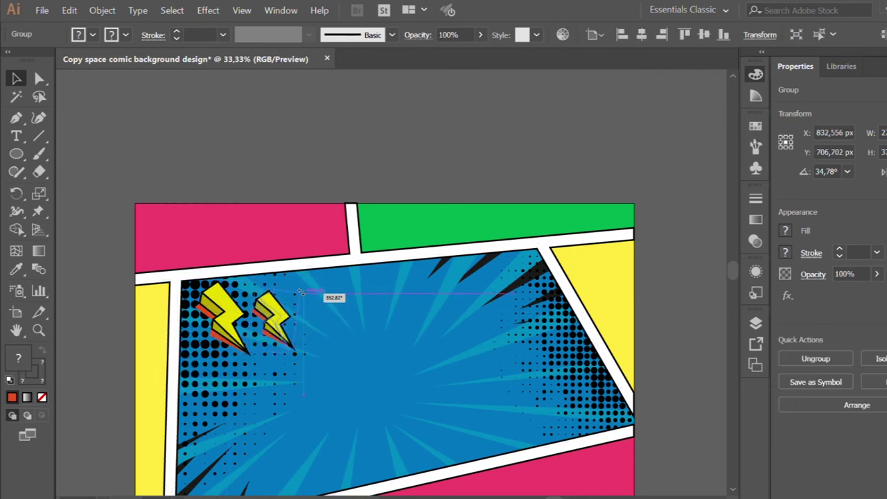
Move the bolt pair to the blue panel's top-left corner and enlarge it
scroll(274, 305, down, 1)
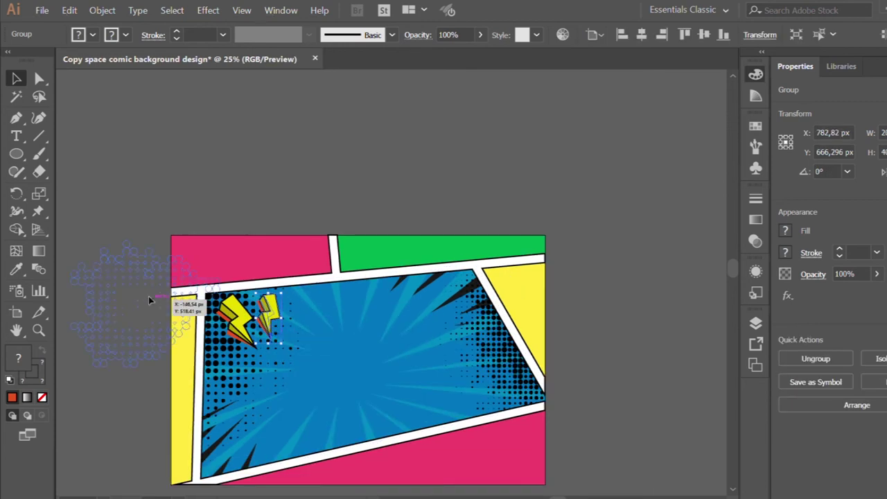
click(168, 196)
scroll(168, 196, down, 1)
scroll(236, 274, up, 2)
drag(229, 242, 181, 272)
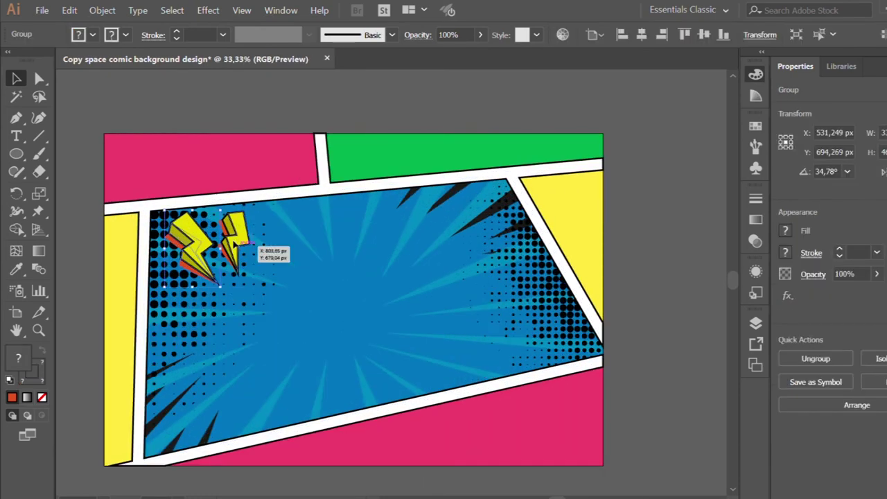
click(79, 254)
scroll(79, 254, down, 1)
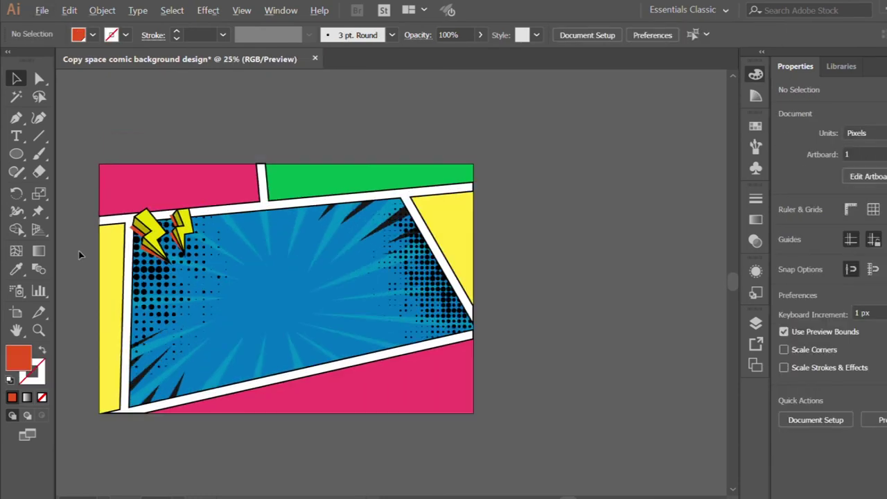
scroll(180, 238, up, 1)
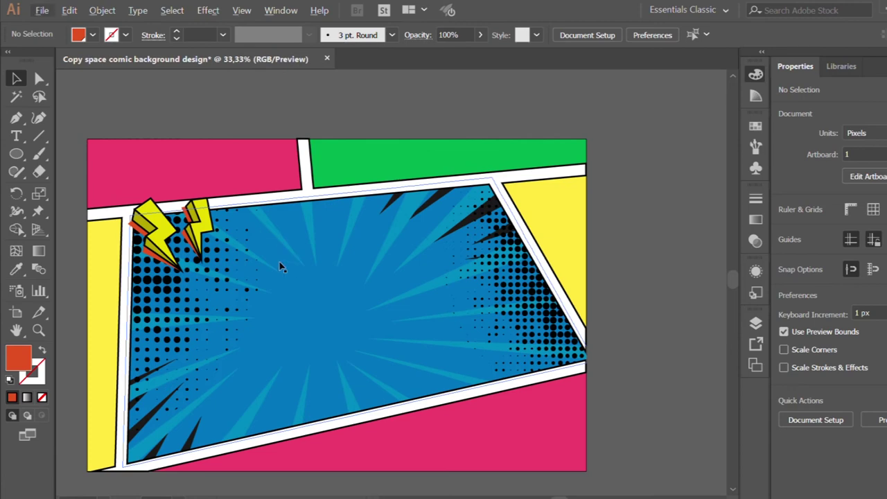
click(191, 266)
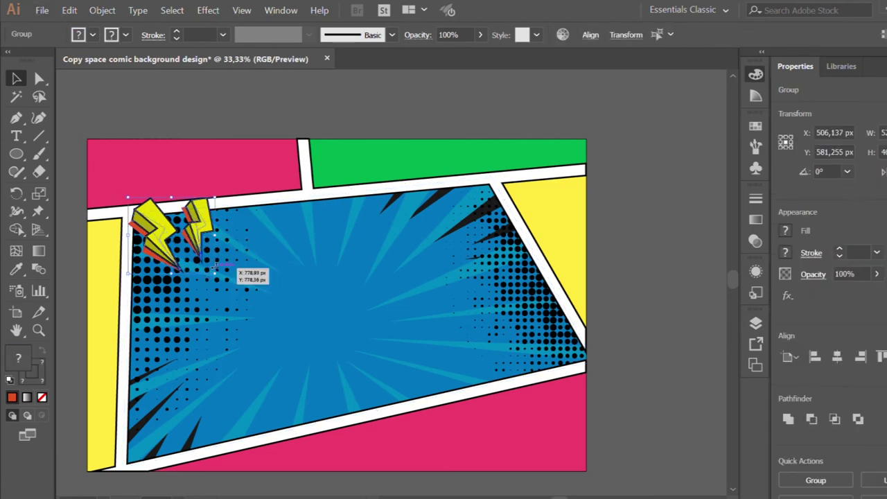
drag(215, 269, 219, 277)
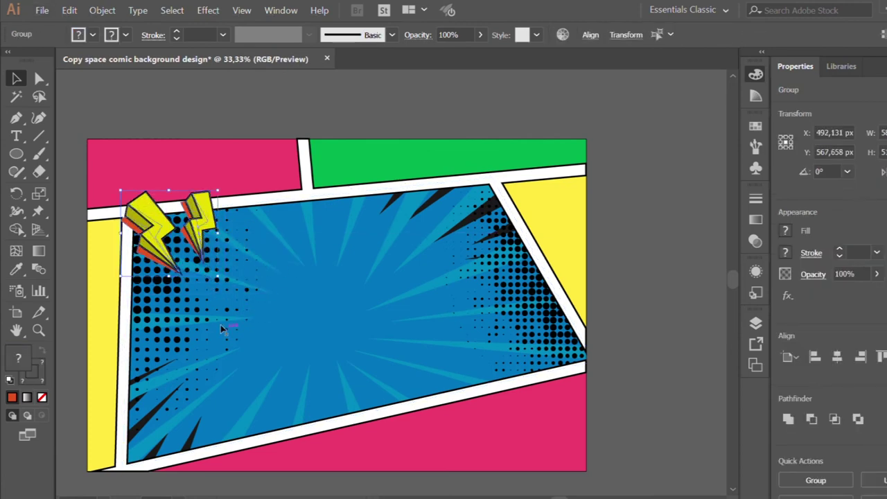
scroll(194, 277, down, 1)
scroll(180, 242, up, 2)
Place a rotated bolt copy at the blue panel's bottom-left
click(226, 274)
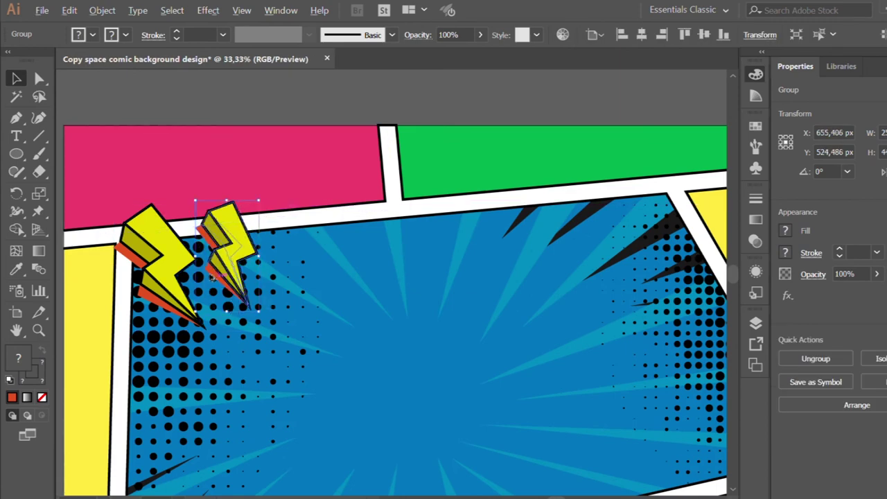
scroll(131, 259, down, 1)
click(131, 256)
scroll(131, 178, down, 1)
scroll(216, 265, up, 1)
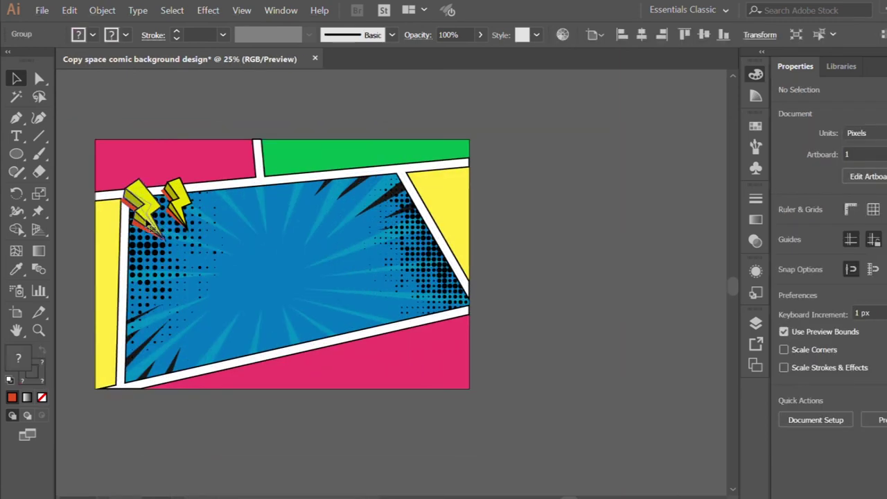
mouse_move(149, 228)
mouse_down()
mouse_move(179, 372)
mouse_move(163, 353)
mouse_up()
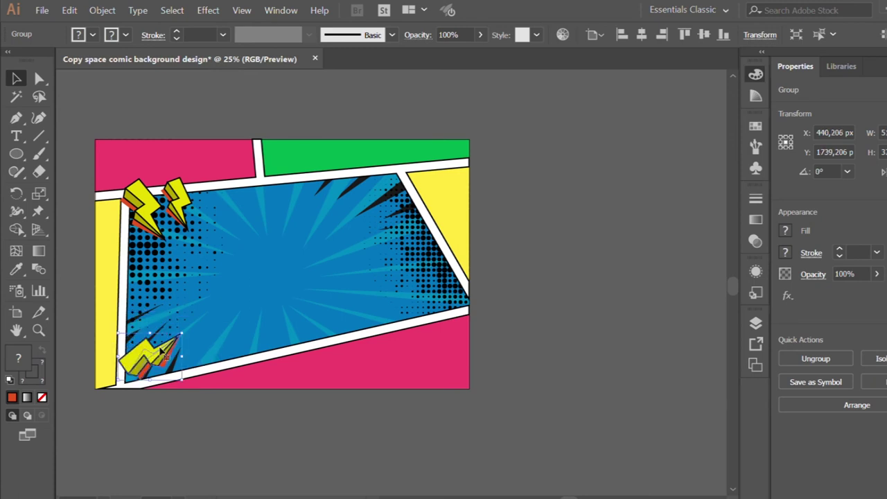
mouse_move(183, 331)
mouse_down()
mouse_move(161, 350)
mouse_move(152, 343)
mouse_up()
scroll(152, 347, down, 1)
click(174, 401)
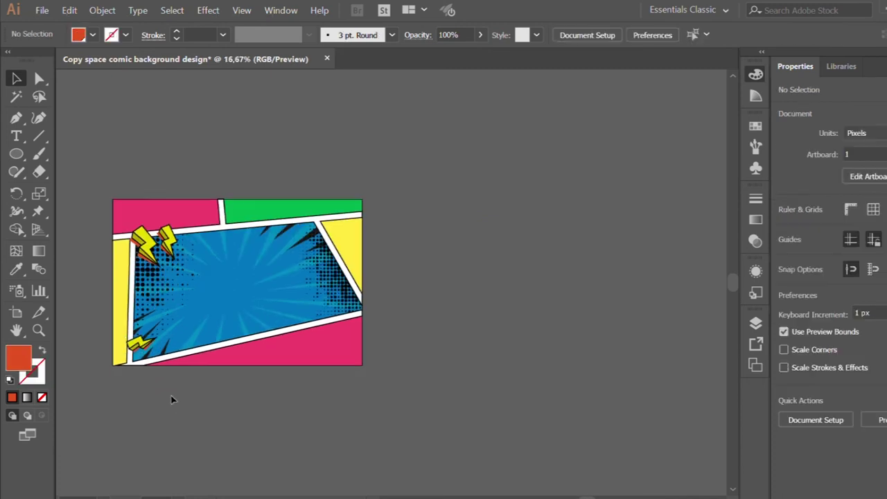
Place a bolt copy at the blue panel's top-right corner
scroll(180, 318, up, 1)
mouse_move(170, 188)
alt+mouse_down()
mouse_move(385, 173)
mouse_move(416, 237)
alt+mouse_up()
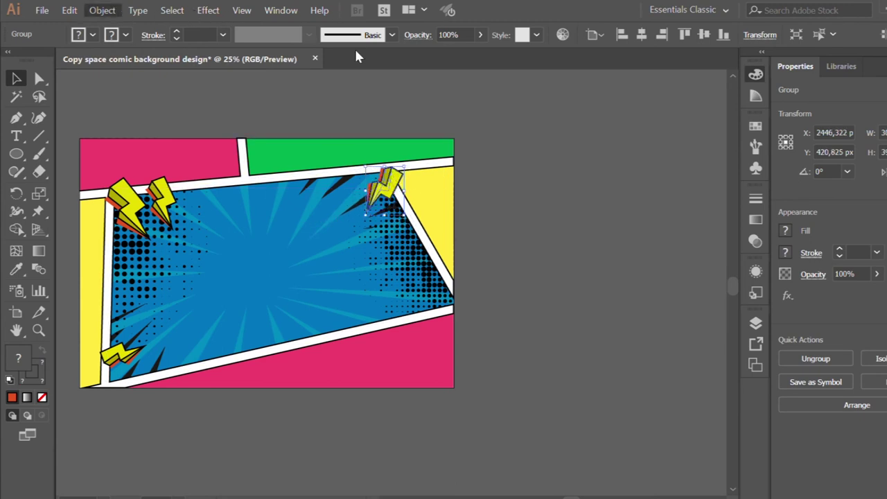
scroll(418, 200, up, 1)
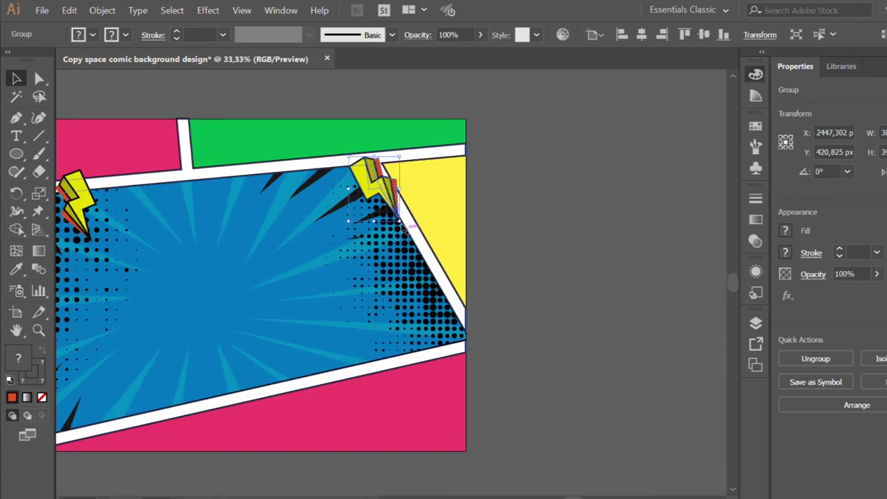
scroll(334, 274, down, 1)
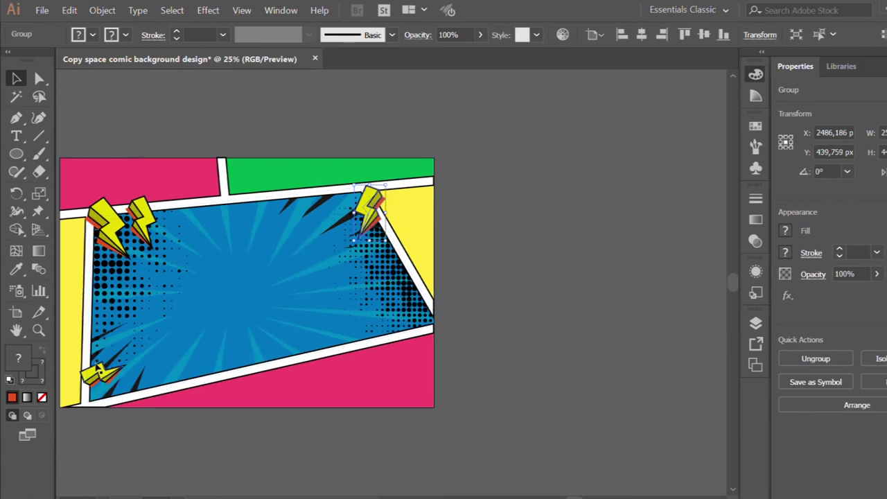
Add a rotated bolt copy on the panel's lower-right edge, nudged into place
drag(371, 208, 407, 296)
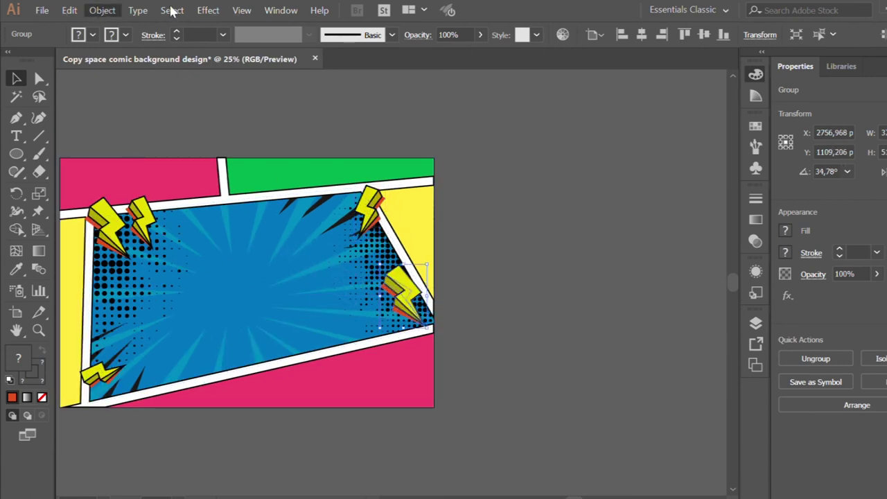
drag(427, 265, 426, 297)
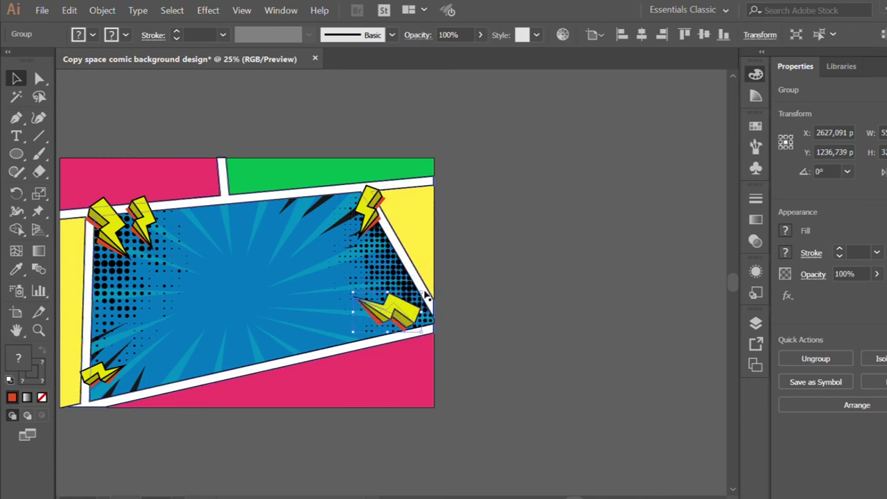
drag(422, 291, 438, 296)
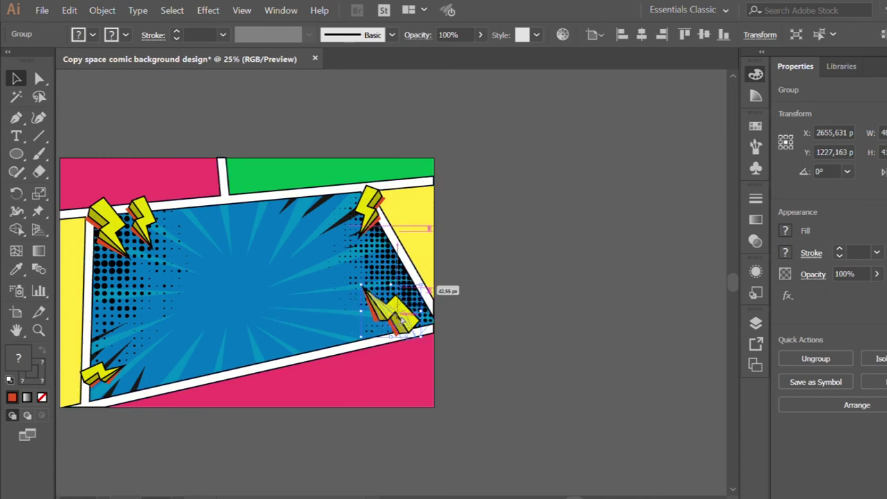
scroll(223, 338, down, 2)
scroll(293, 325, up, 2)
scroll(294, 325, up, 1)
drag(338, 331, 332, 336)
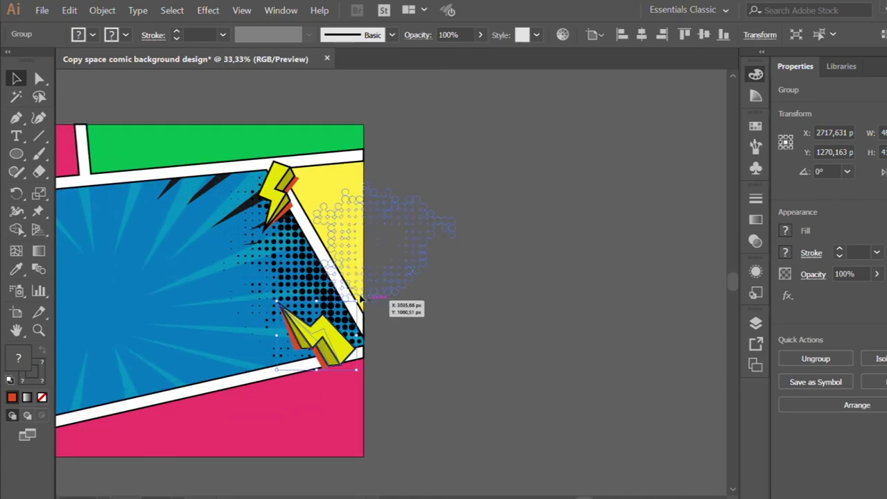
click(414, 372)
Enter the halftone clip group in isolation mode
scroll(413, 371, down, 2)
scroll(413, 372, down, 1)
scroll(414, 371, right, 1)
scroll(147, 280, up, 2)
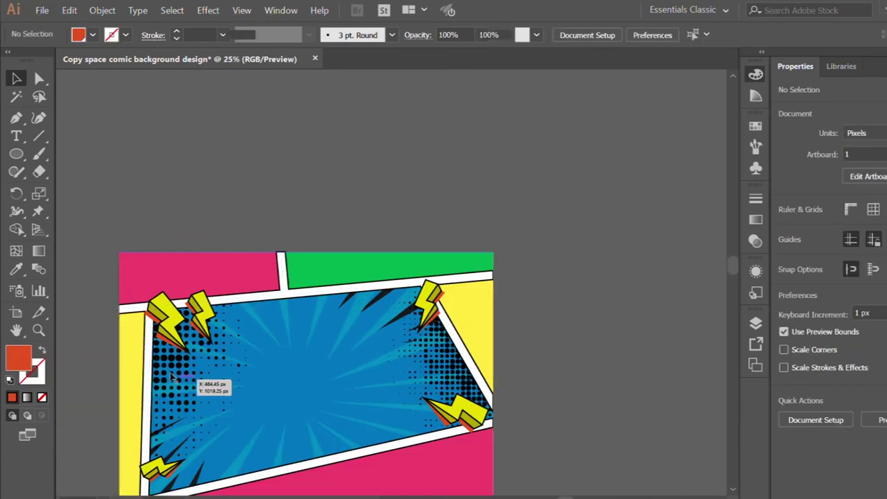
double_click(181, 371)
Paste a copy of the halftone dots over the pink top-left panel
drag(181, 371, 191, 378)
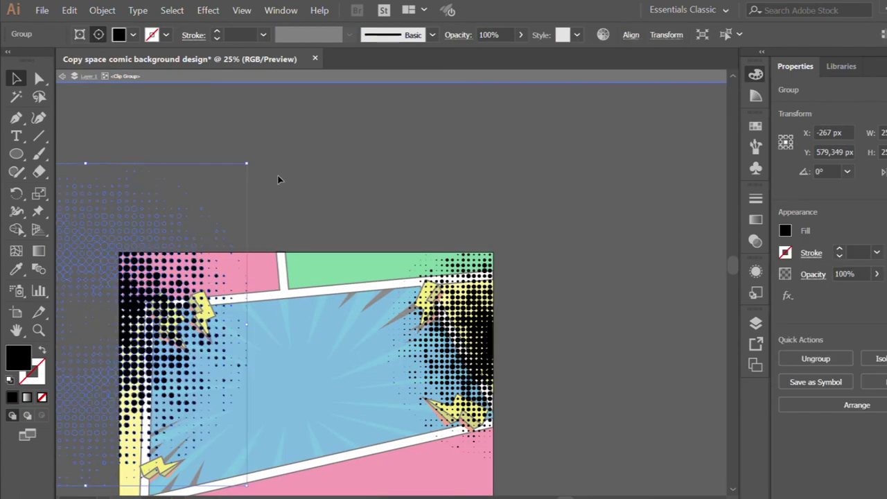
double_click(277, 178)
click(230, 265)
key(ctrl+v)
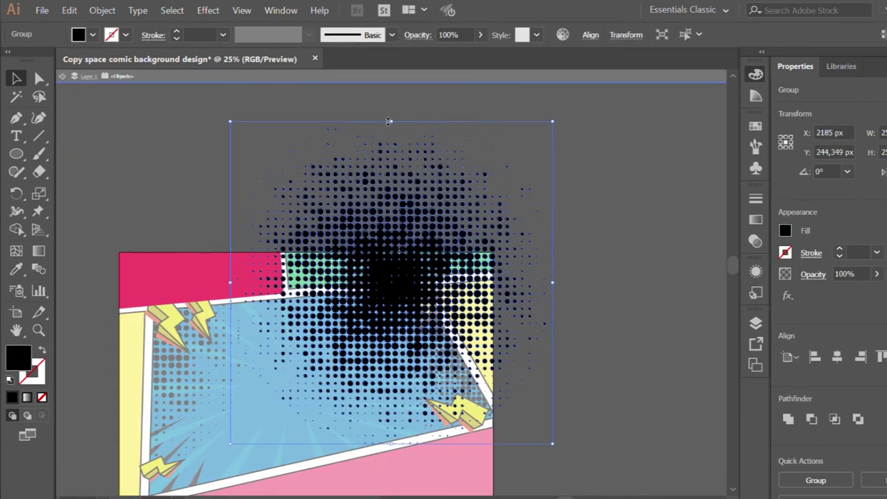
mouse_move(378, 201)
mouse_down()
mouse_move(342, 300)
mouse_move(153, 264)
mouse_up()
Bring the pink panel to front and clip the halftone dots inside it
click(131, 258)
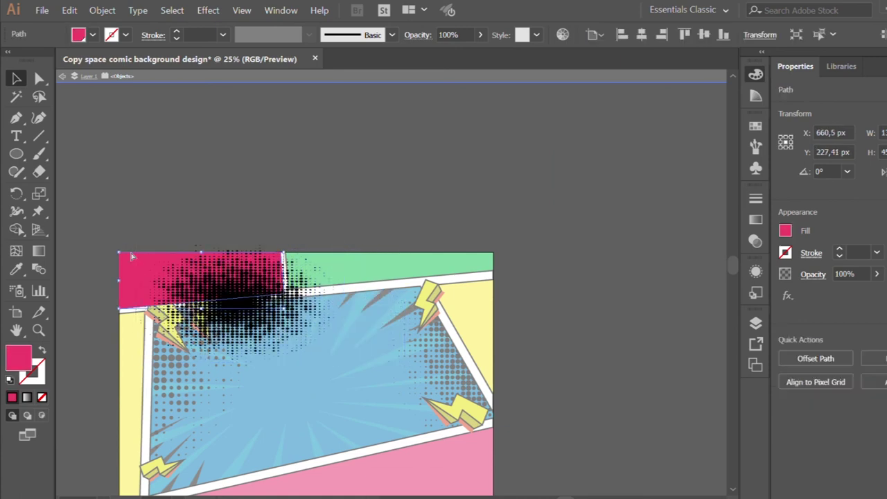
key(ctrl+shift+bracketright)
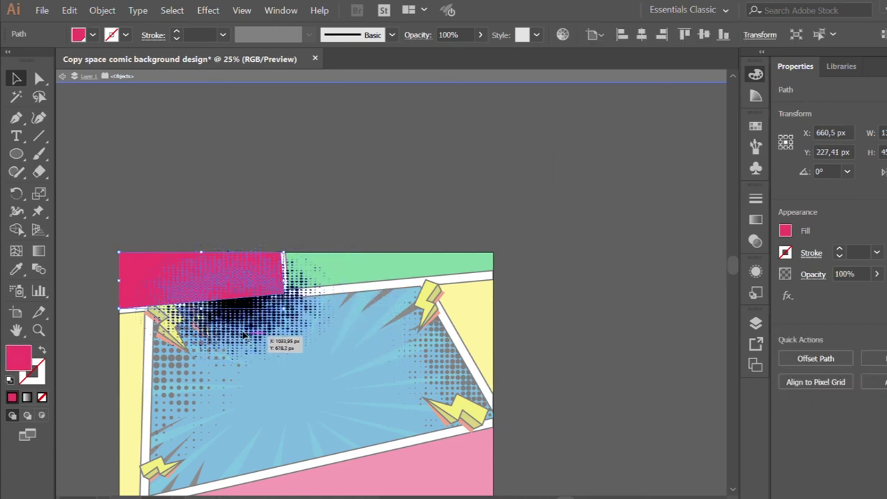
shift+click(277, 336)
key(ctrl+7)
key(ctrl+z)
key(ctrl+z)
key(ctrl+z)
key(ctrl+z)
double_click(303, 194)
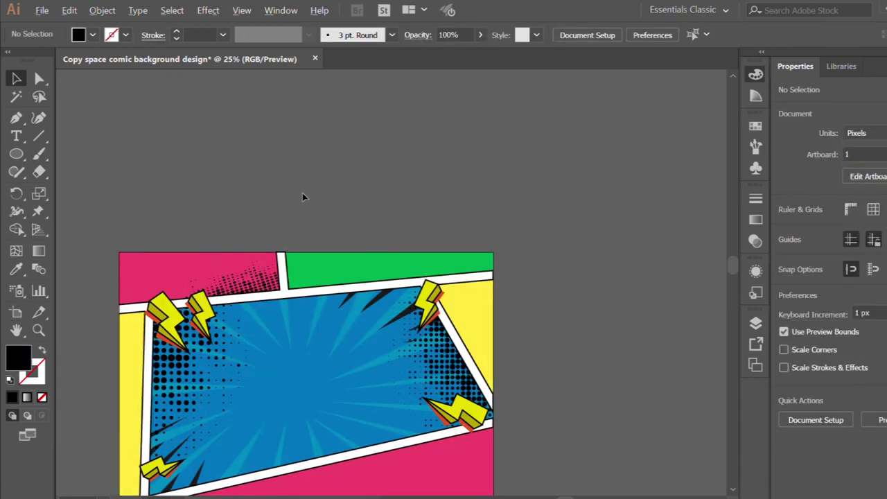
scroll(208, 271, up, 1)
scroll(249, 274, down, 1)
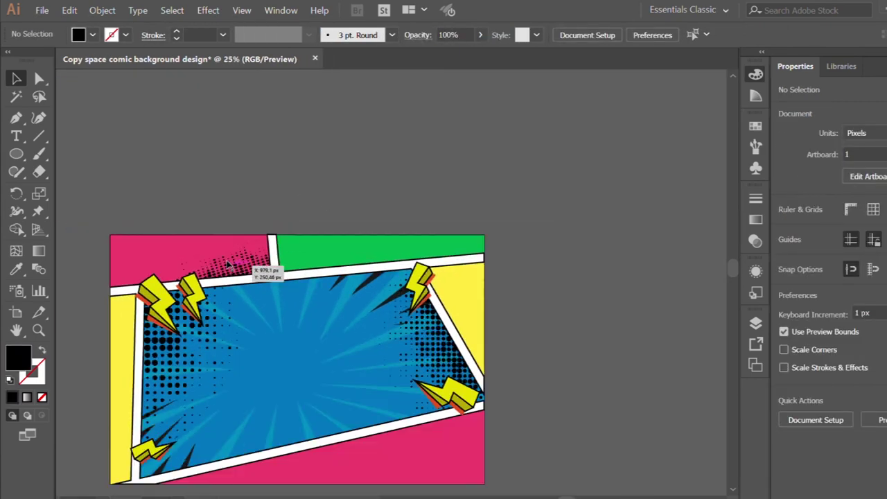
Move the black halftone dots onto the green top panel, tilted about 8 degrees
double_click(277, 247)
scroll(353, 240, up, 1)
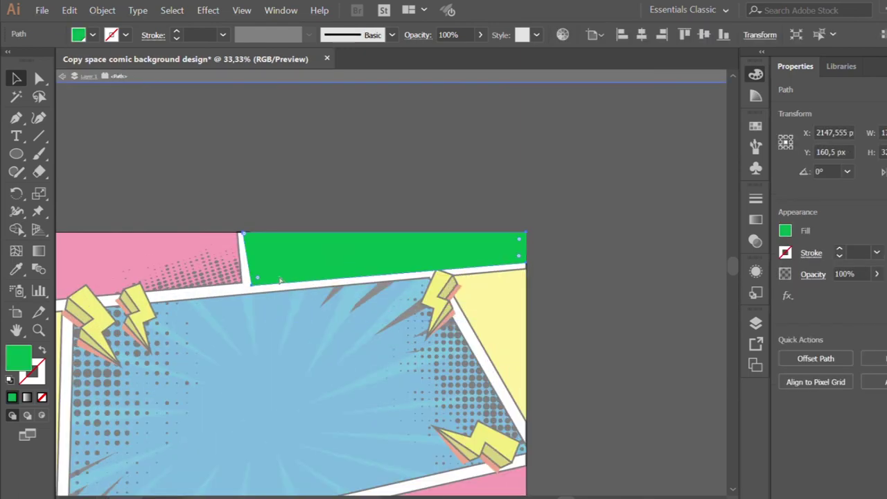
double_click(196, 279)
click(196, 280)
double_click(196, 280)
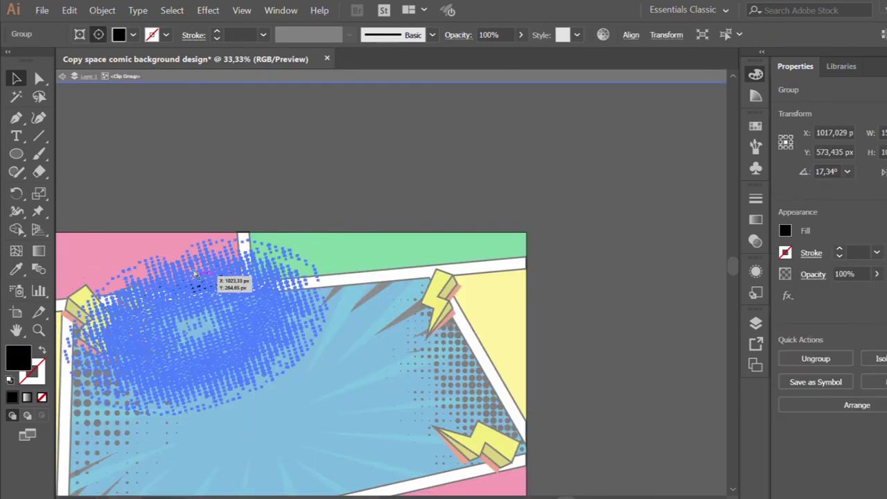
double_click(323, 242)
mouse_move(323, 242)
mouse_down()
mouse_move(309, 292)
mouse_move(265, 269)
mouse_move(256, 351)
mouse_move(348, 324)
mouse_up()
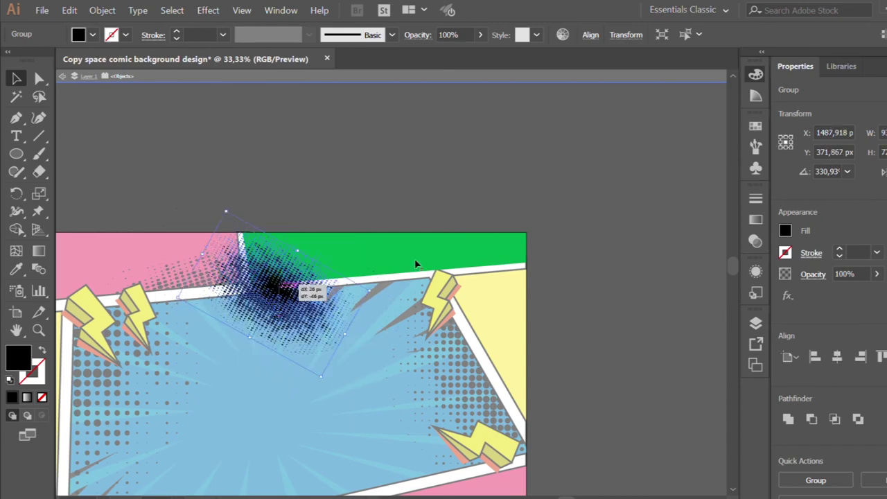
drag(375, 279, 373, 265)
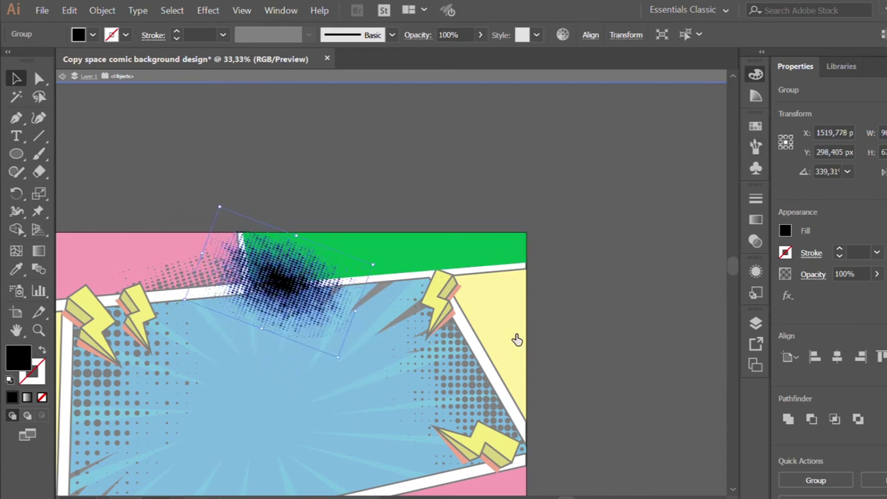
Clip the halftone dots inside the green top panel with a clipping mask
click(401, 264)
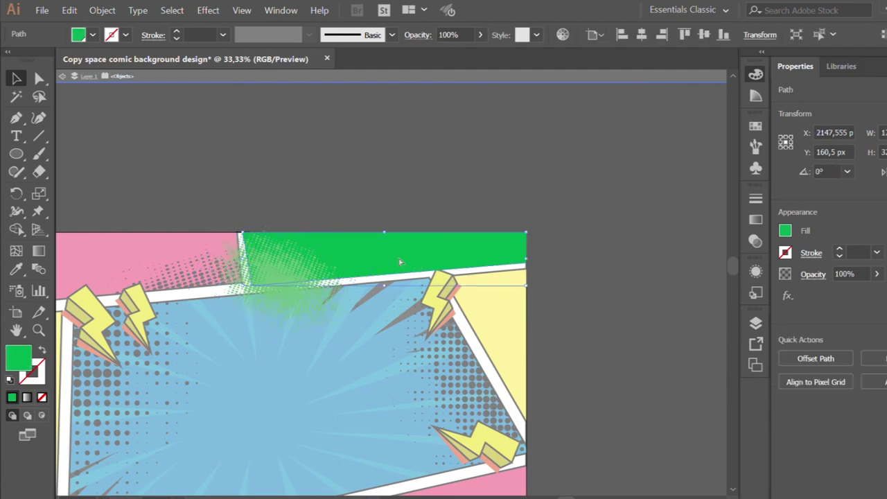
shift+click(257, 306)
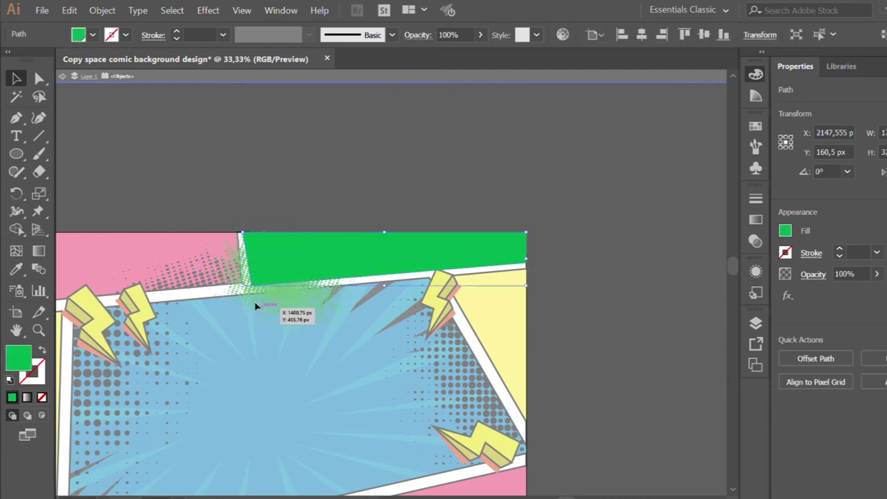
key(ctrl+7)
double_click(222, 186)
scroll(222, 183, down, 1)
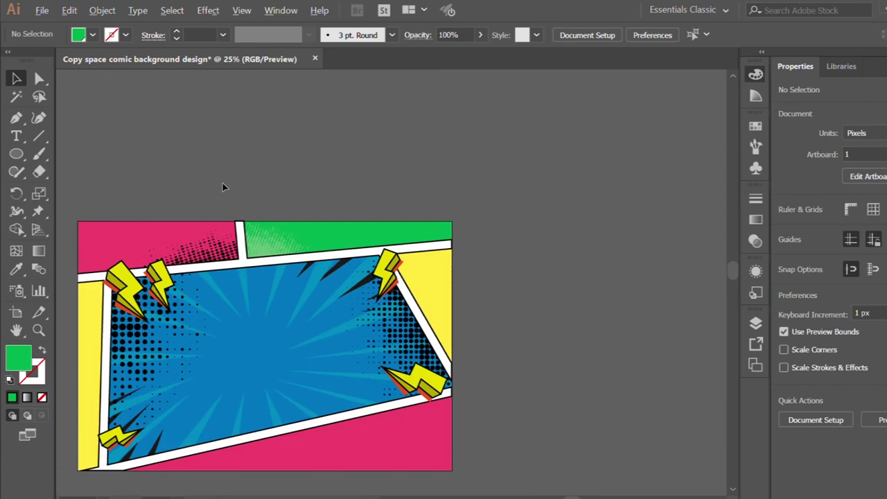
scroll(222, 183, down, 1)
scroll(345, 370, up, 1)
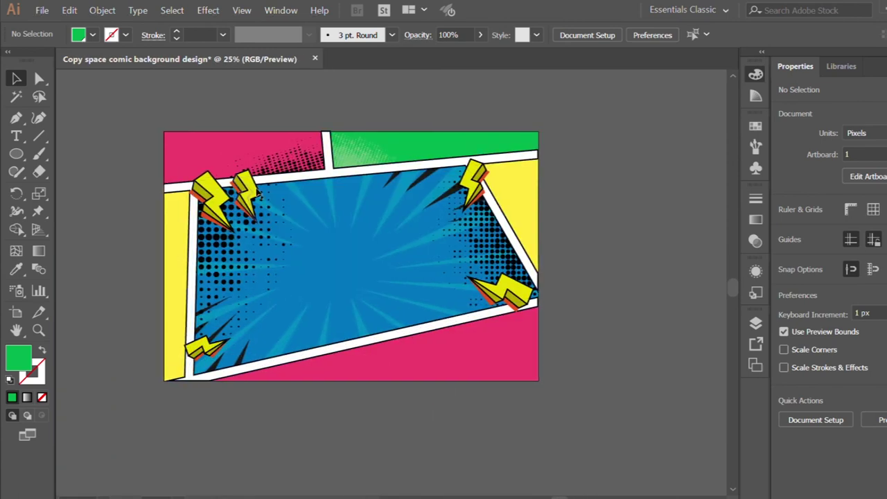
drag(349, 168, 339, 161)
Move and rotate a halftone group over the top of the yellow left panel
double_click(309, 163)
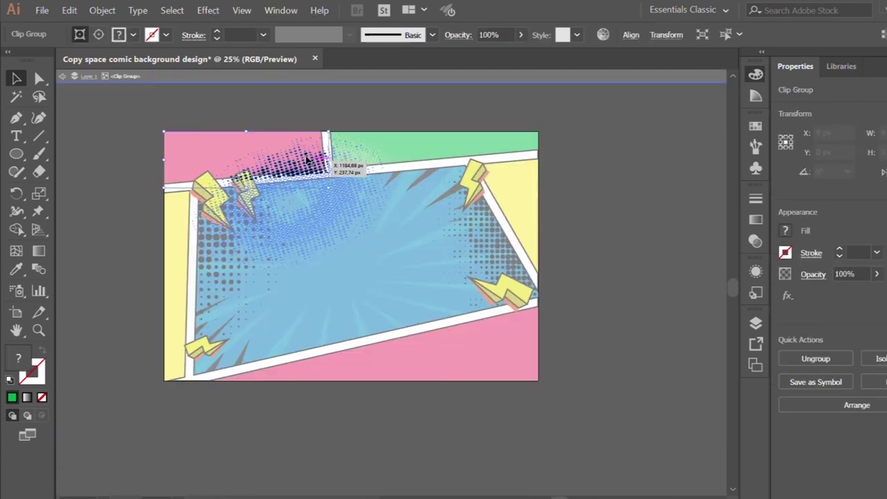
double_click(178, 239)
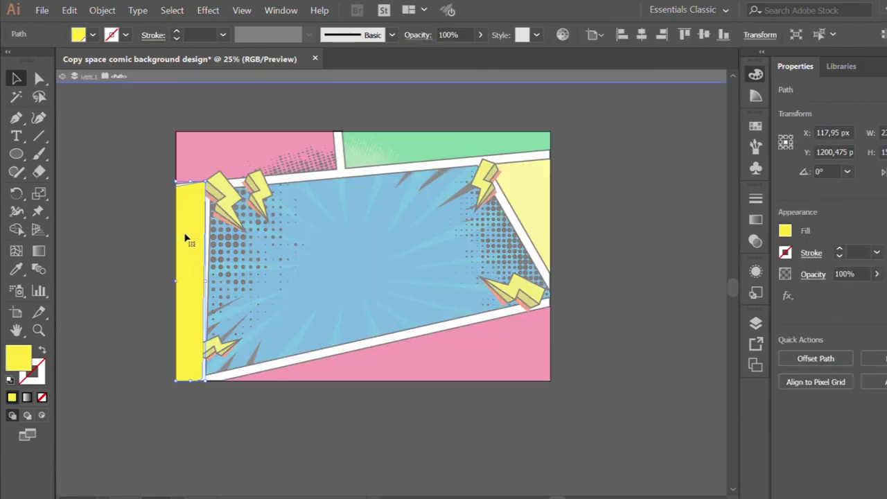
drag(447, 266, 217, 216)
drag(304, 158, 228, 166)
drag(235, 283, 217, 195)
scroll(195, 244, up, 1)
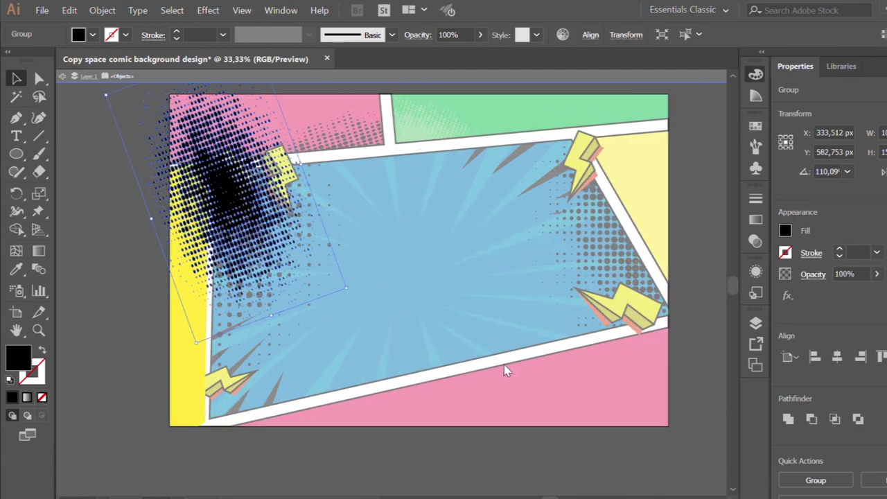
Recolour the dots yellow with the Eyedropper and clip them inside the yellow panel
key(i)
click(178, 352)
key(v)
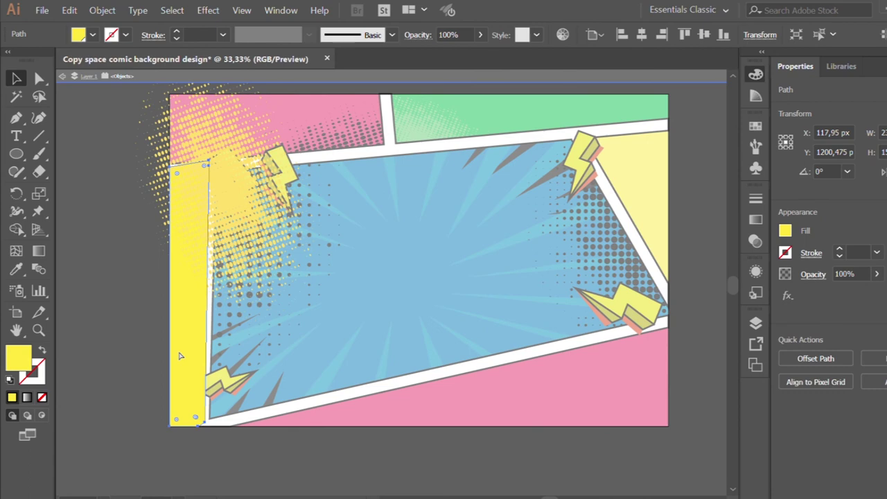
shift+click(239, 178)
key(ctrl+7)
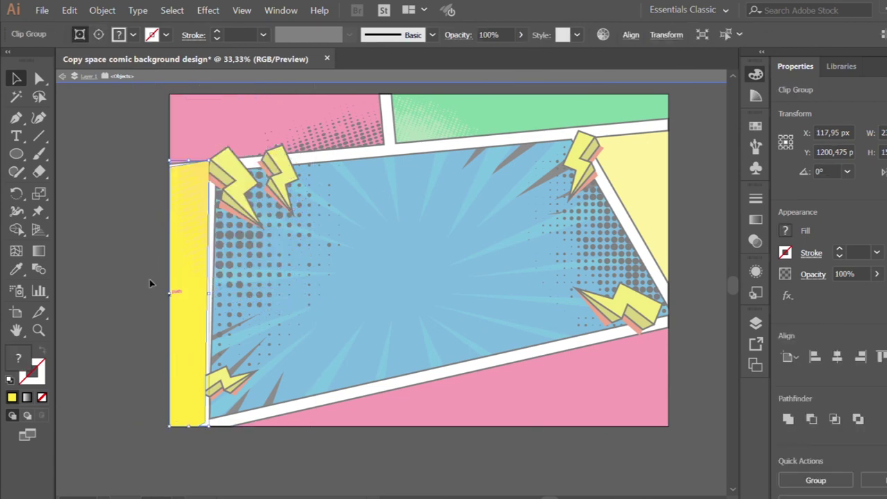
double_click(85, 268)
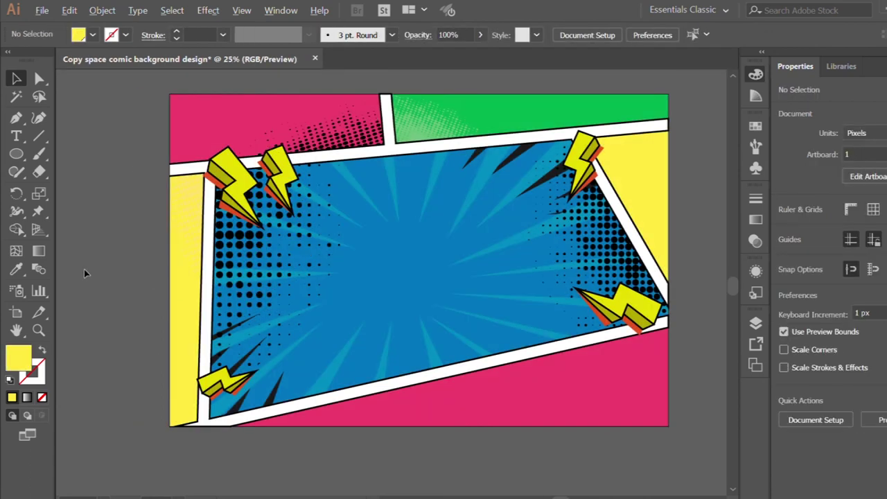
double_click(158, 227)
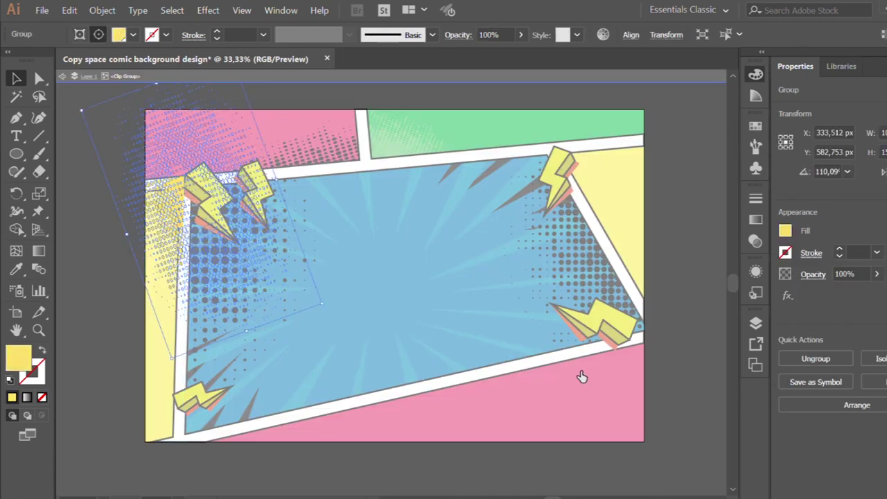
double_click(109, 352)
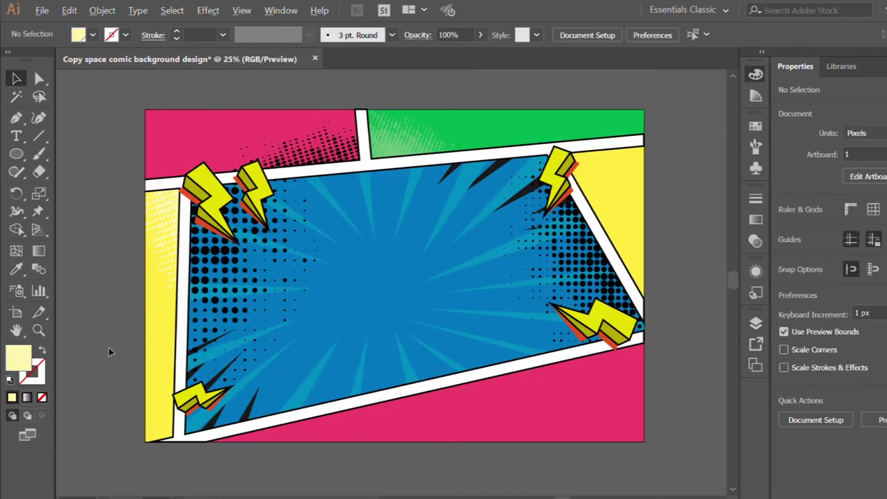
Tilt the top-left panel's halftone dots about 15 degrees inside their clip group
scroll(311, 380, down, 2)
scroll(341, 397, up, 1)
scroll(341, 397, left, 2)
scroll(341, 397, down, 1)
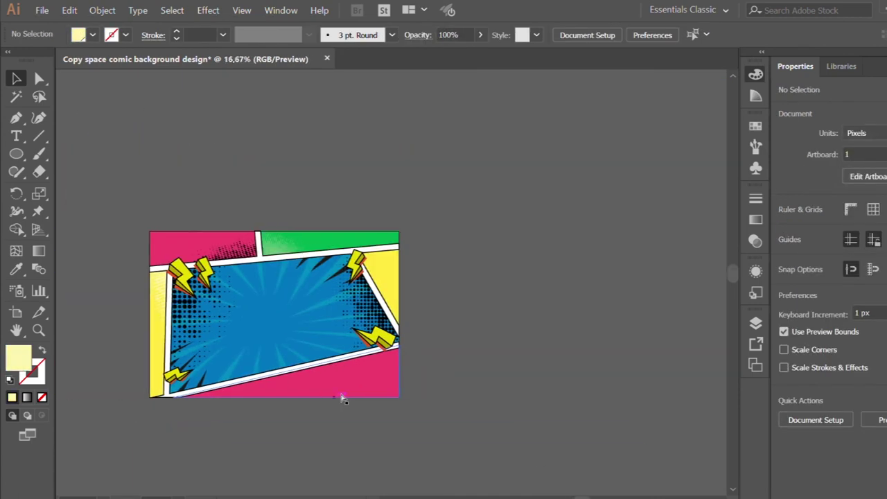
scroll(341, 396, up, 1)
click(165, 199)
double_click(164, 199)
scroll(271, 155, down, 1)
drag(122, 289, 118, 292)
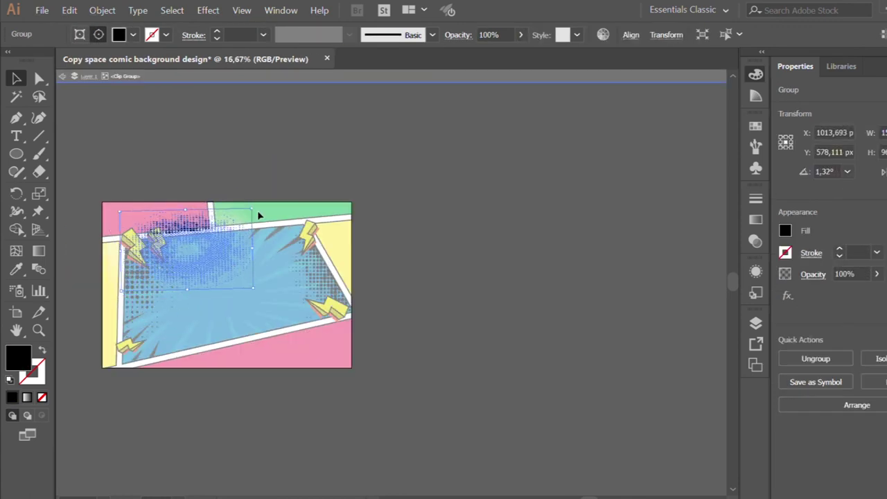
drag(254, 205, 232, 189)
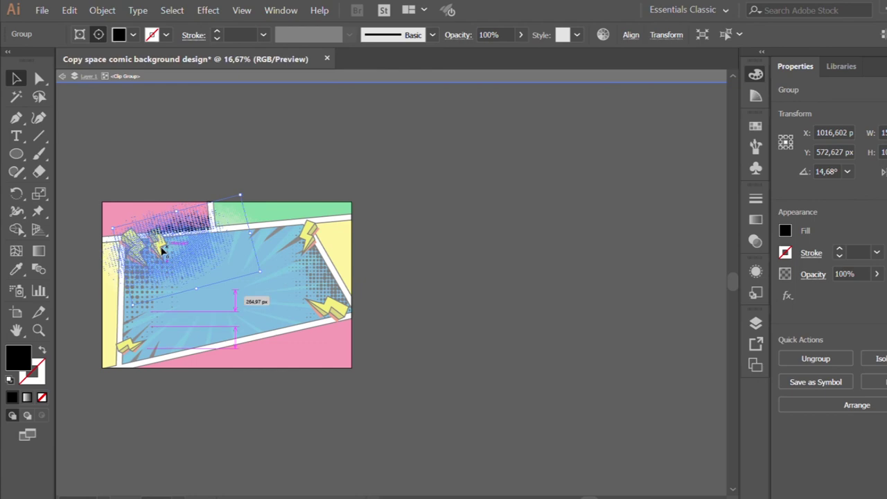
drag(182, 252, 183, 253)
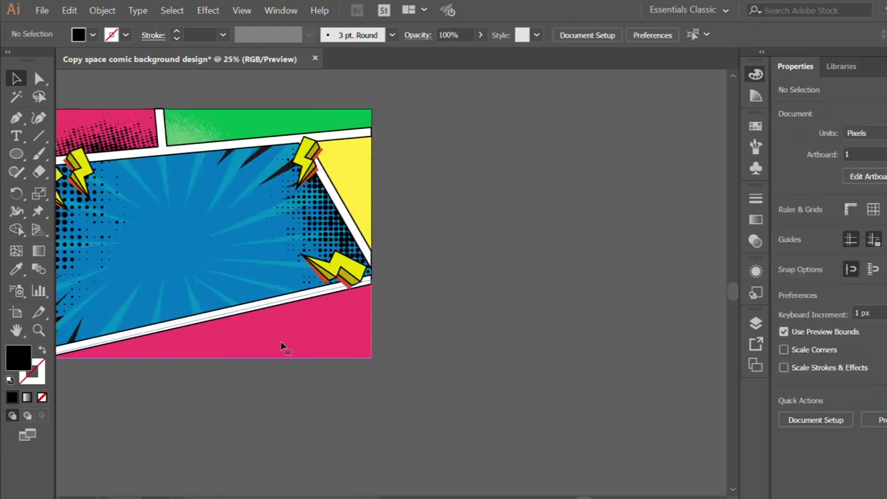
click(281, 345)
Clip a halftone group inside the right end of the pink bottom panel
drag(322, 315, 274, 320)
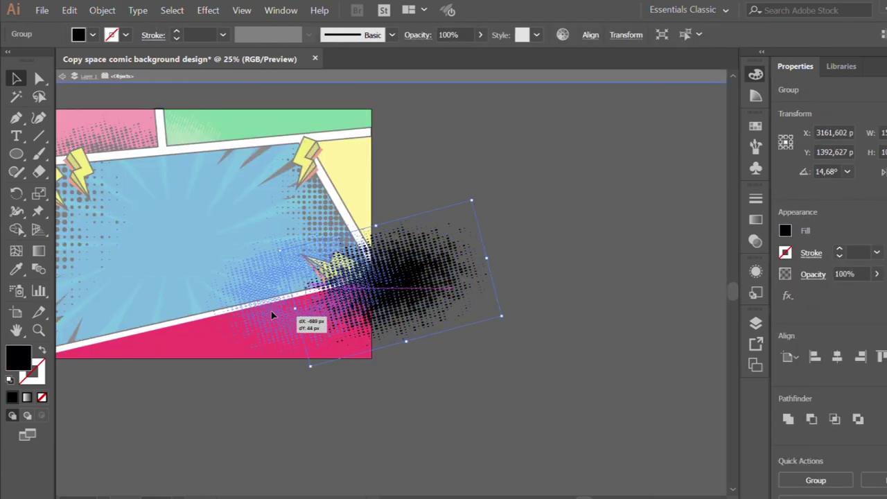
drag(267, 320, 337, 326)
click(206, 337)
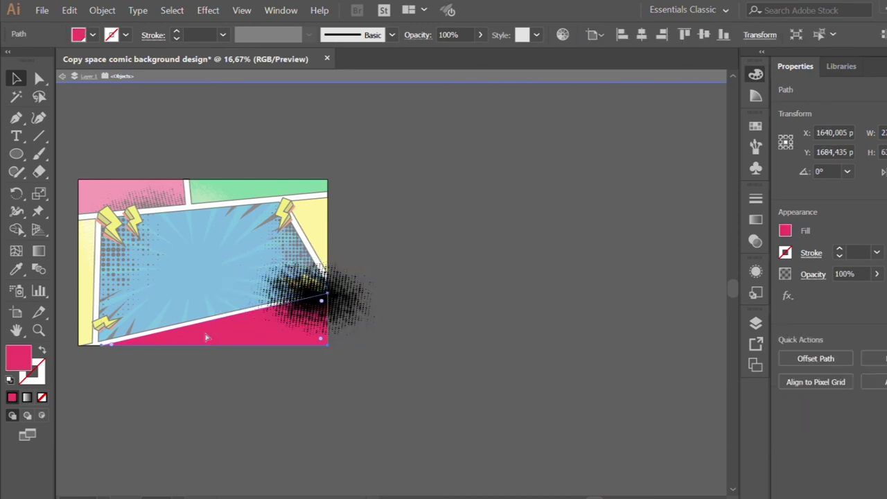
shift+click(359, 295)
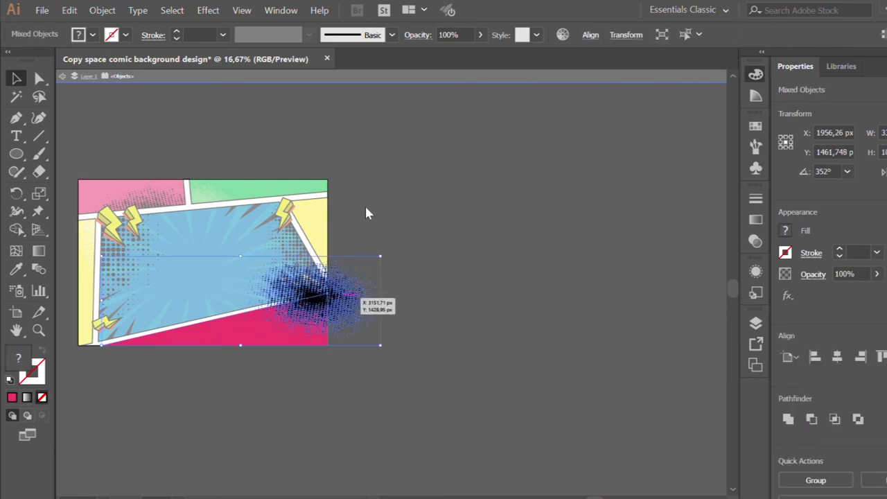
key(ctrl+7)
Enlarge the clipped halftone dots, rotate them to about 39 degrees and reposition
double_click(305, 312)
scroll(305, 311, up, 1)
click(308, 310)
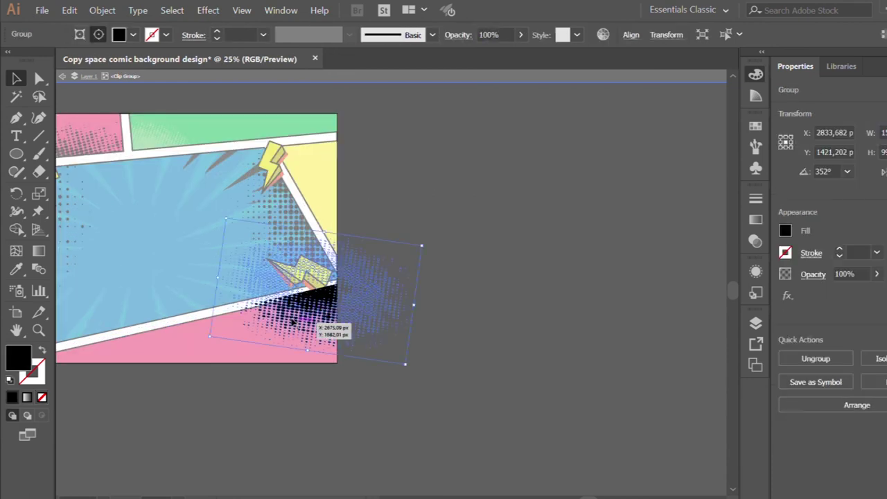
drag(217, 271, 179, 271)
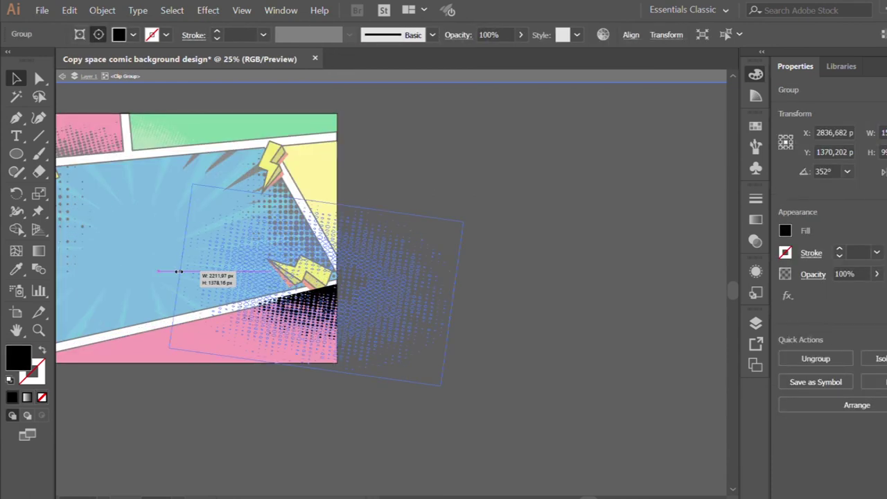
drag(344, 321, 384, 268)
drag(473, 218, 388, 145)
drag(364, 243, 379, 219)
double_click(317, 413)
scroll(318, 413, down, 1)
scroll(318, 413, down, 1)
scroll(317, 413, up, 1)
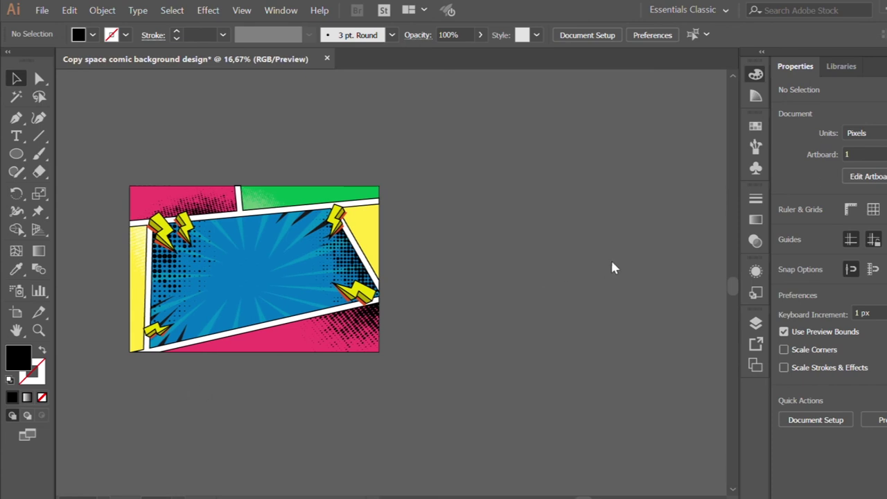
Try removing the frame outline's stroke, then undo to keep its 10 pt black stroke
scroll(158, 228, up, 1)
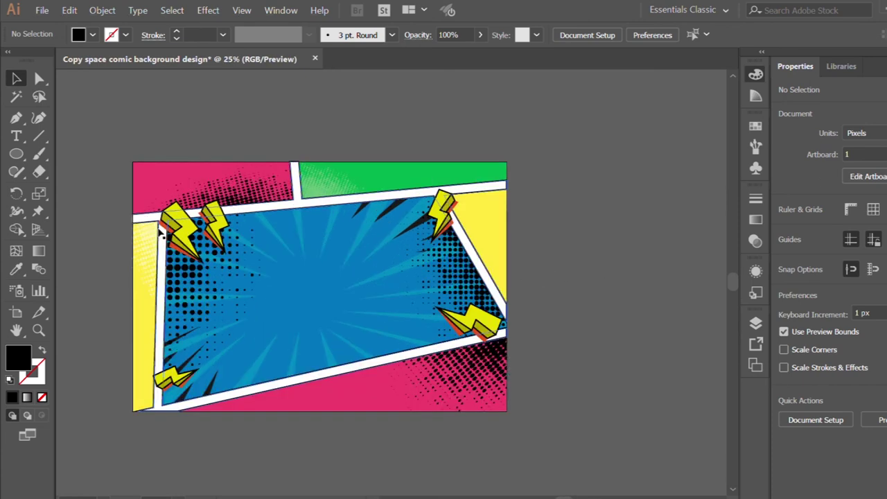
click(136, 216)
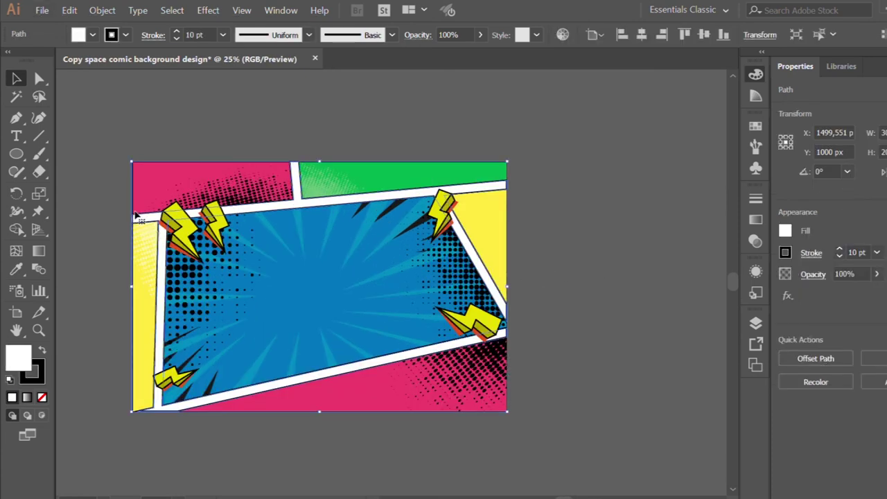
double_click(136, 216)
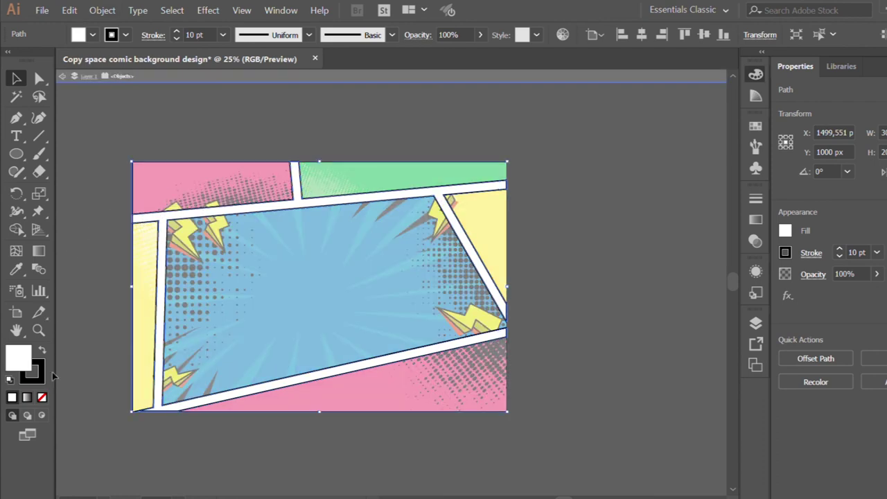
click(41, 398)
click(97, 277)
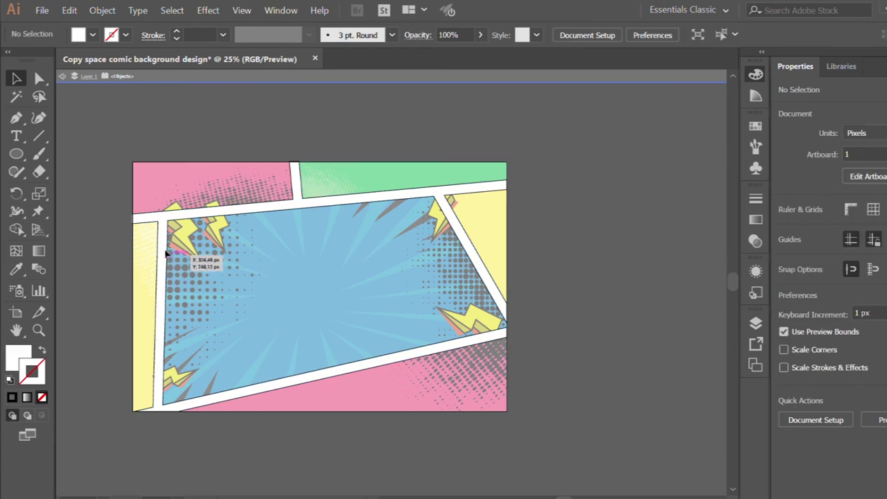
click(157, 265)
key(ctrl+z)
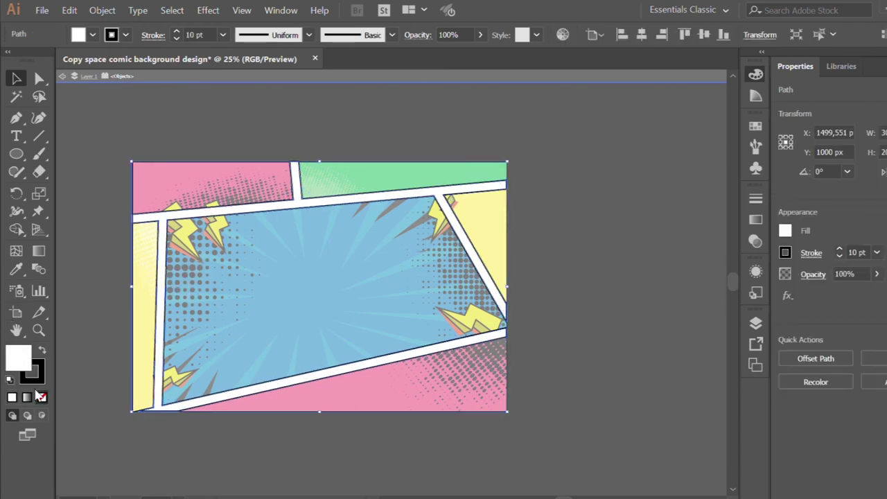
Adjust the frame outline's bottom-left corner anchor and stray bottom segment, then deselect
click(41, 396)
click(39, 79)
scroll(149, 433, up, 2)
scroll(128, 381, up, 2)
click(174, 360)
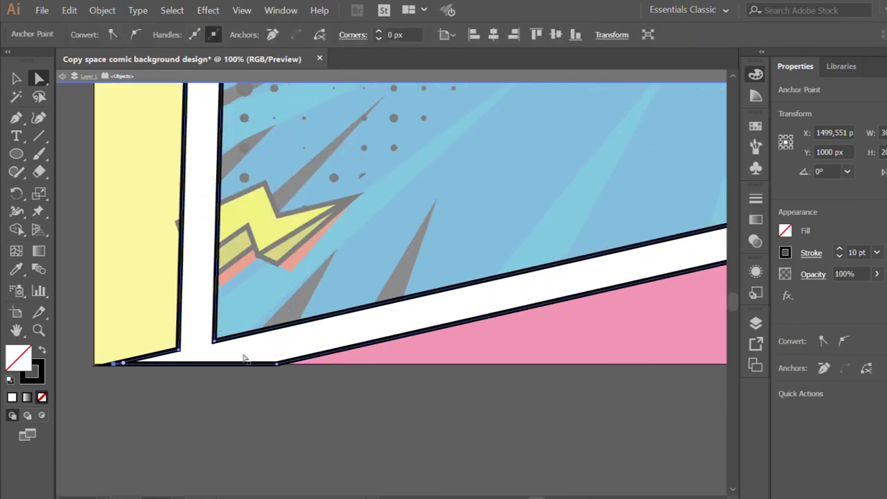
click(16, 78)
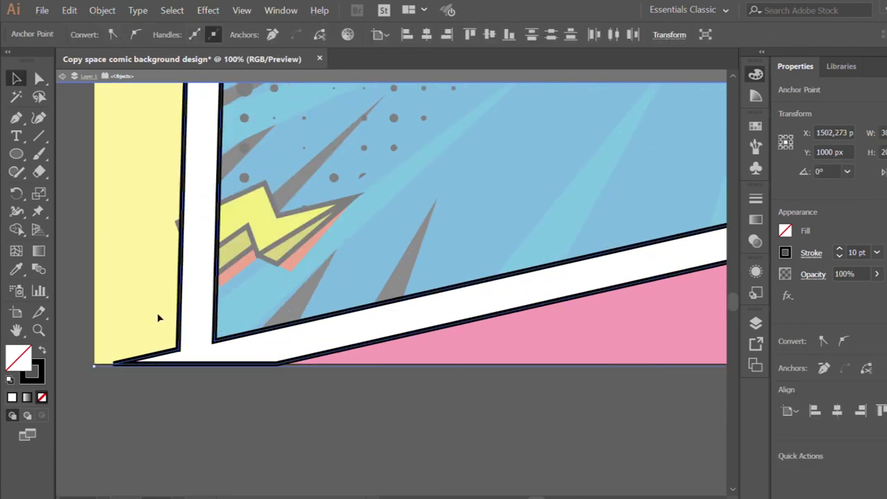
click(184, 363)
click(178, 368)
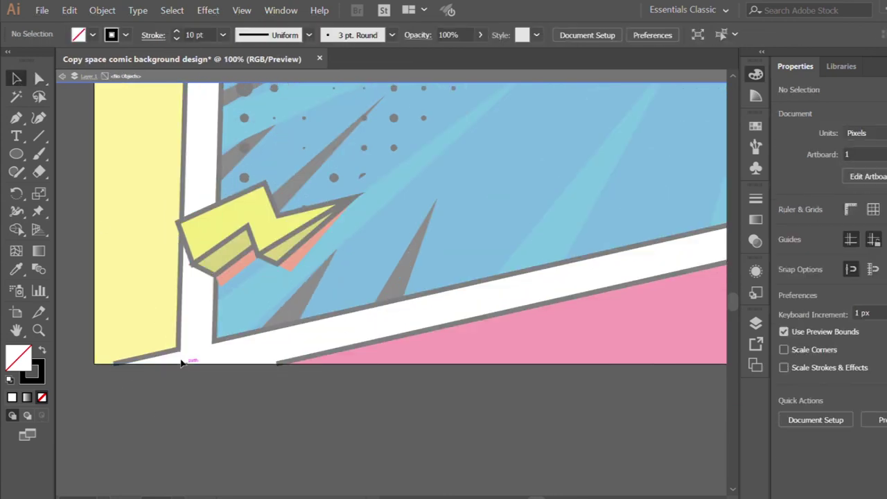
scroll(155, 381, down, 3)
scroll(155, 380, down, 1)
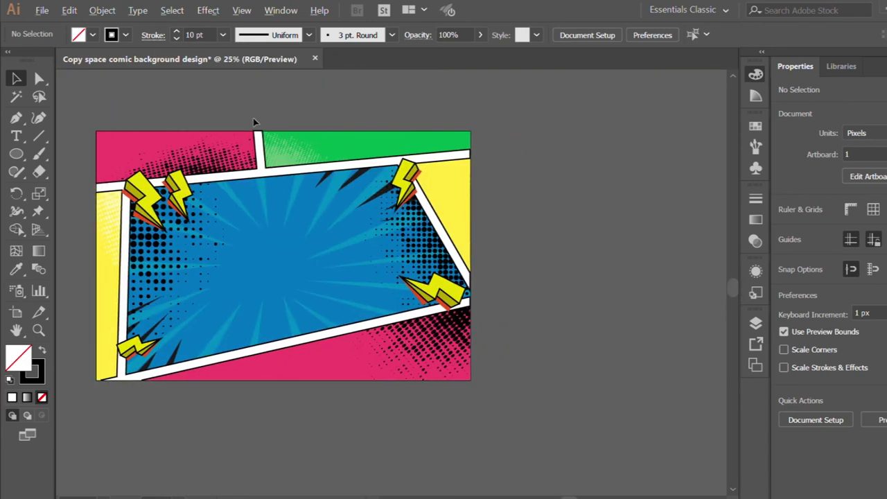
Cut the black outline at the top band's corner anchor and delete the stray top segment
scroll(266, 117, up, 3)
scroll(265, 117, up, 1)
double_click(269, 161)
key(a)
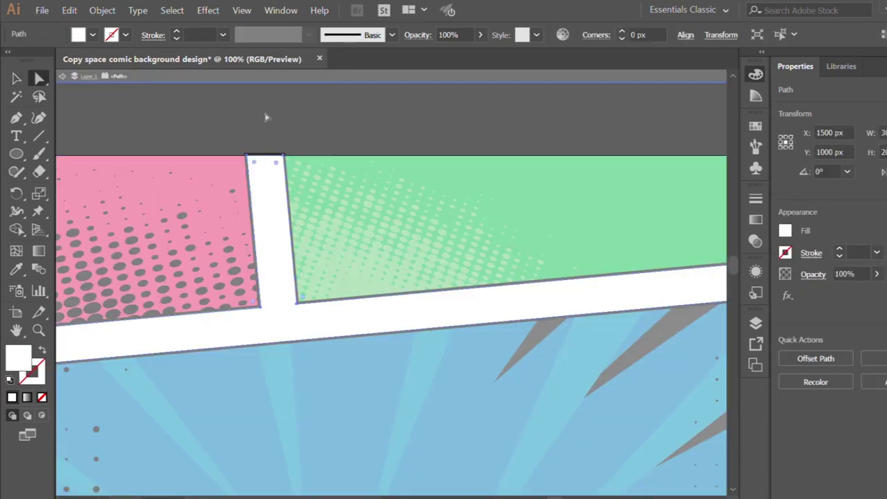
click(8, 78)
double_click(245, 125)
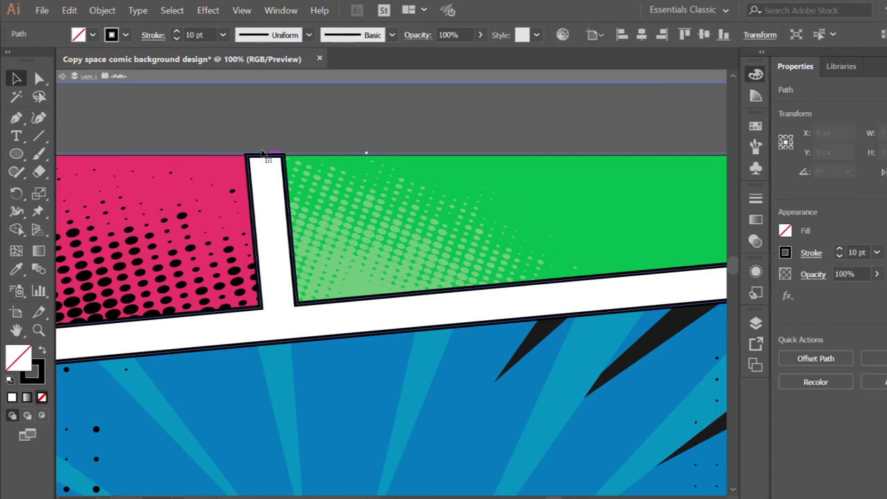
double_click(365, 151)
click(38, 78)
click(282, 156)
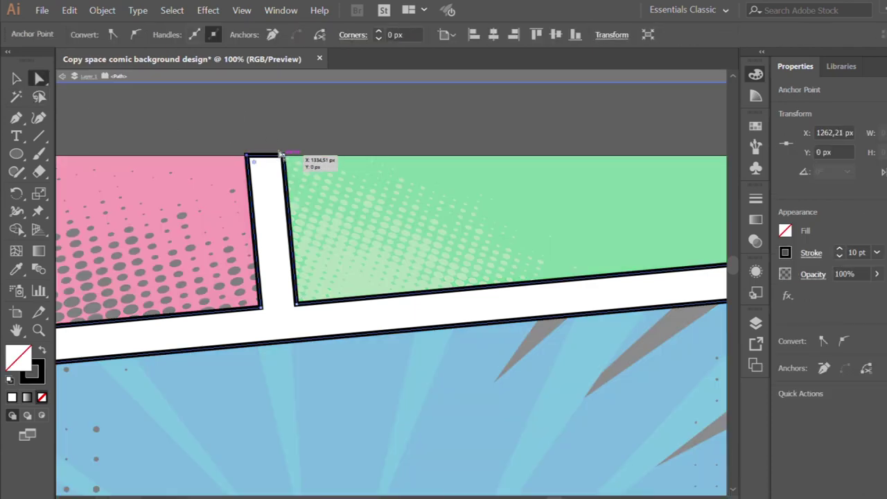
click(305, 32)
key(v)
click(266, 153)
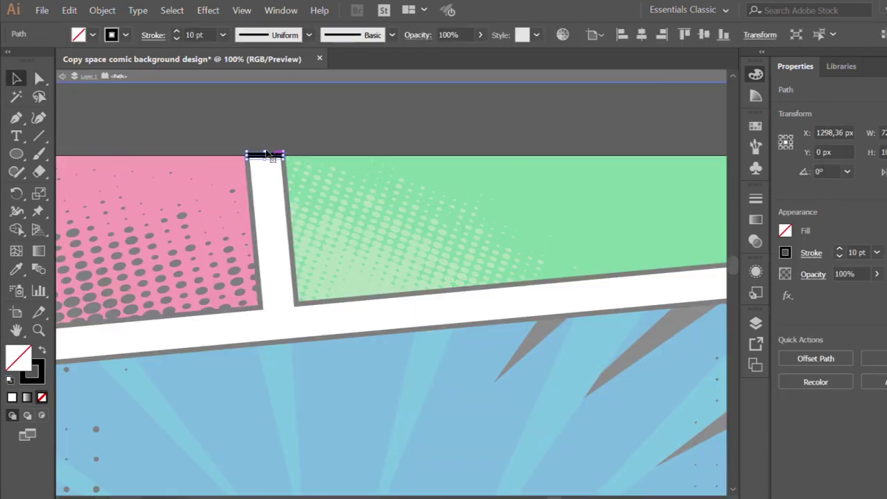
key(Delete)
key(Escape)
Split the top-right white band's outline so its right edge becomes a separate segment
scroll(243, 145, down, 3)
scroll(498, 165, up, 2)
scroll(497, 165, up, 3)
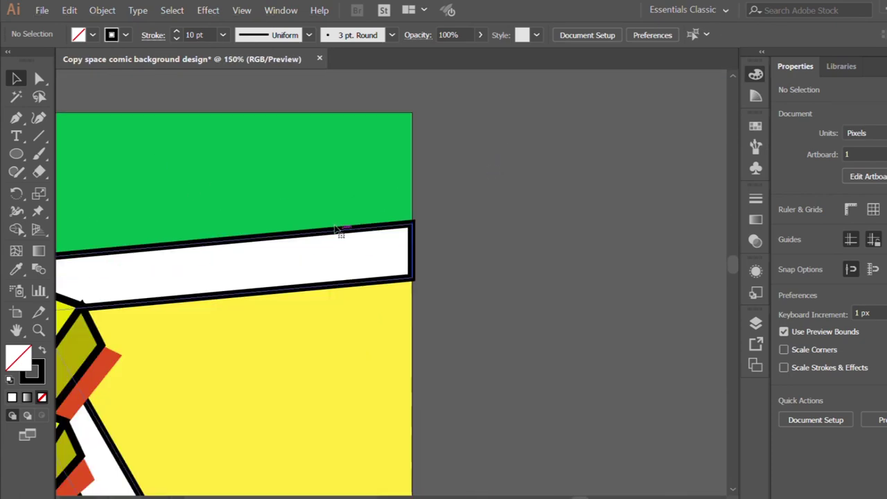
double_click(340, 231)
key(a)
click(408, 233)
click(409, 277)
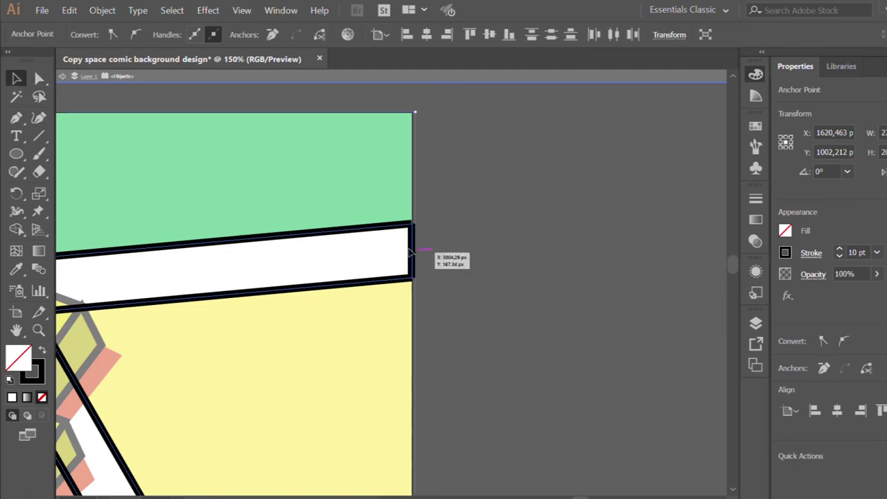
key(Escape)
click(410, 251)
double_click(411, 250)
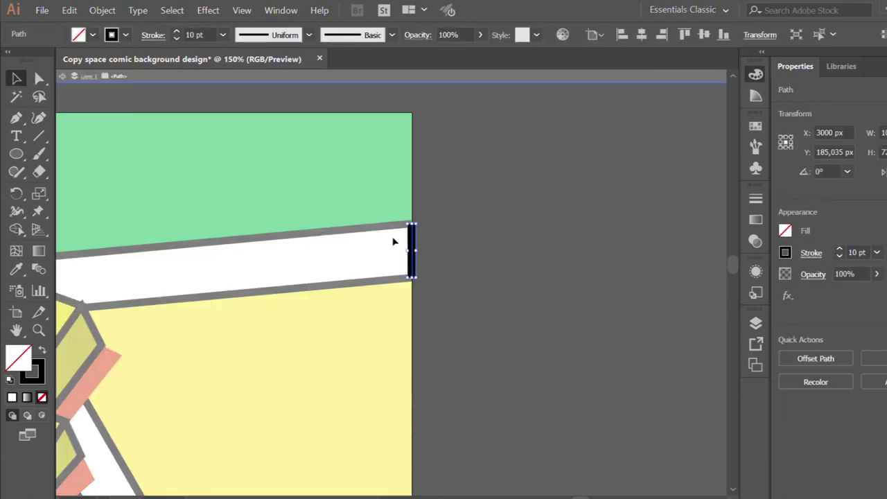
click(505, 267)
key(Escape)
Delete the upper and lower black outline segments along the right artboard edge
scroll(505, 268, down, 5)
scroll(492, 270, up, 1)
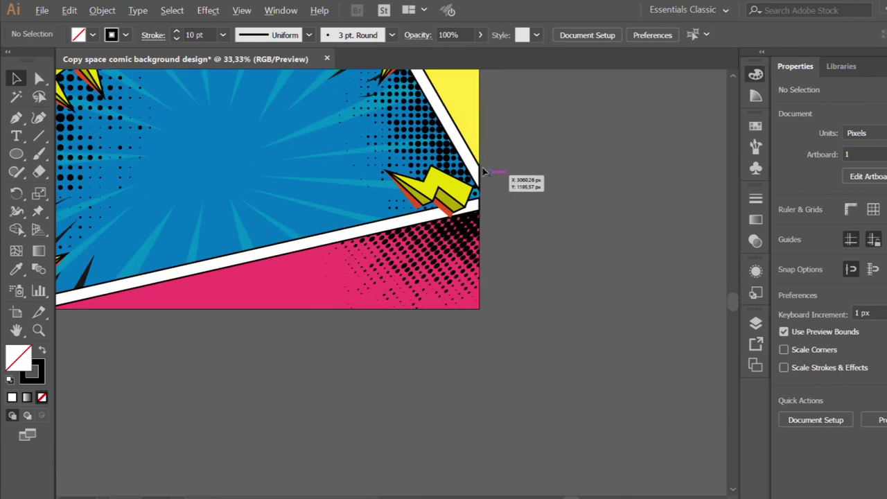
scroll(483, 171, up, 1)
key(a)
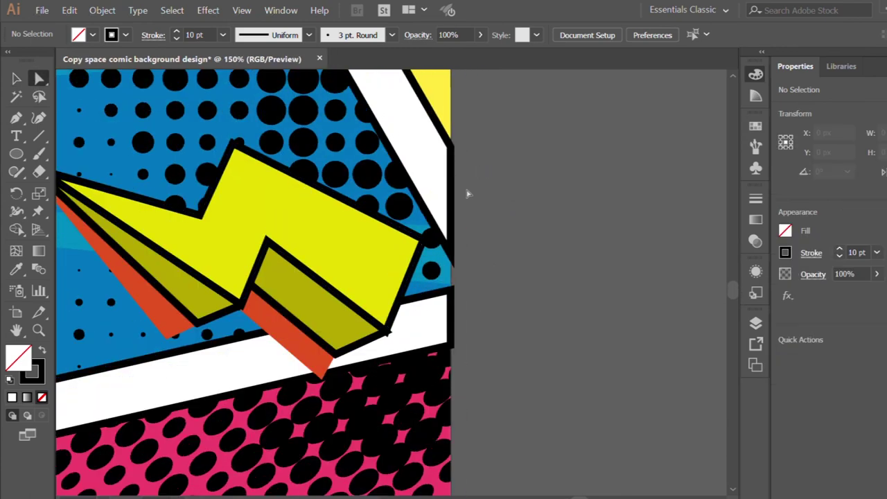
click(448, 146)
shift+click(448, 255)
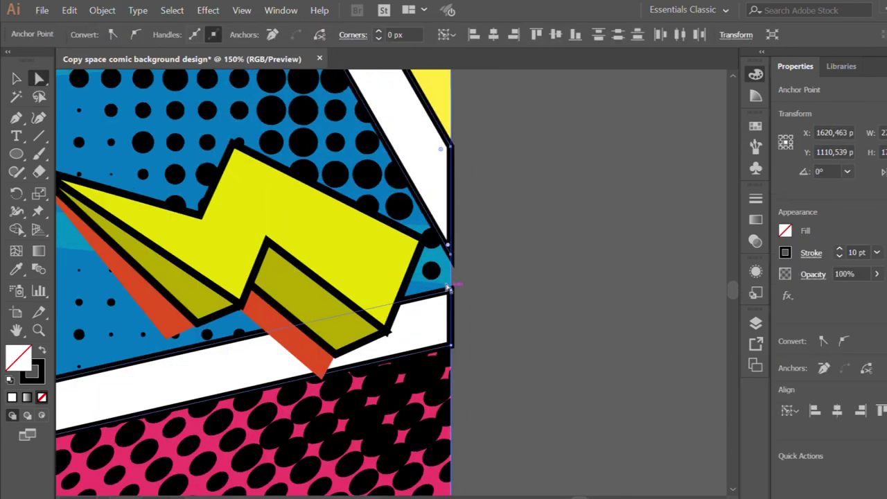
shift+click(448, 344)
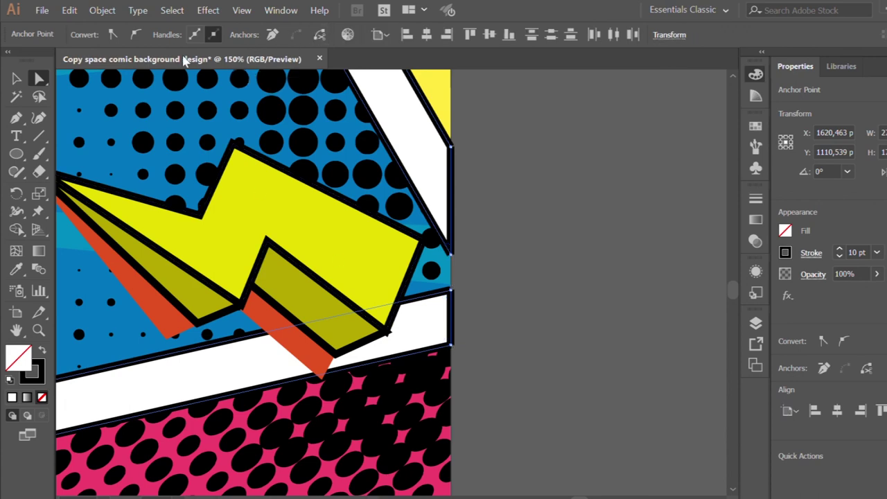
click(465, 186)
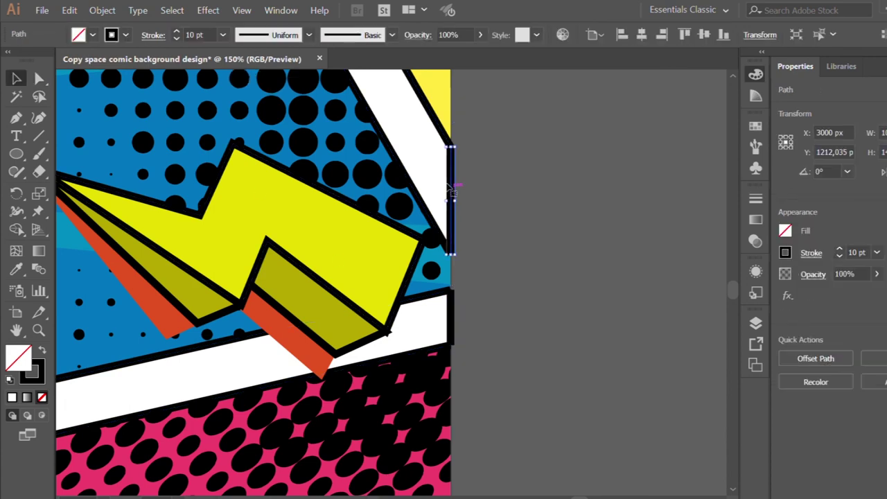
key(Delete)
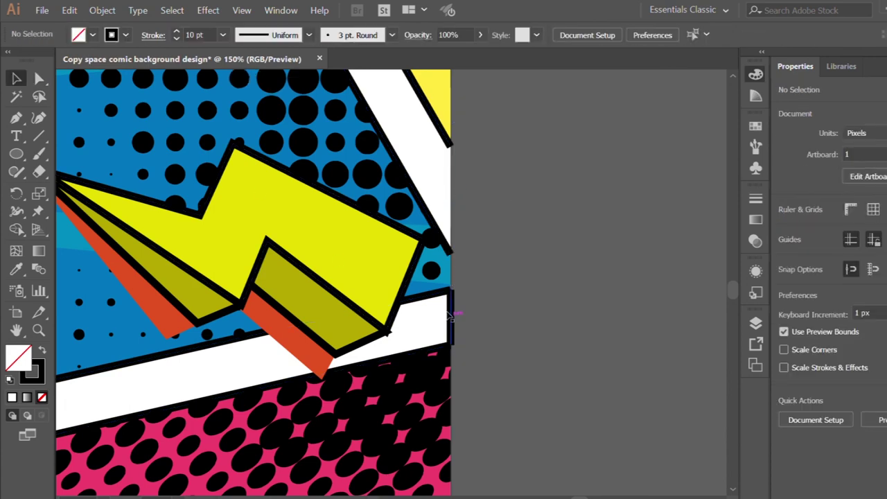
click(450, 316)
key(Delete)
scroll(450, 317, down, 1)
scroll(450, 317, down, 4)
scroll(451, 320, up, 2)
scroll(450, 320, down, 1)
scroll(491, 251, down, 3)
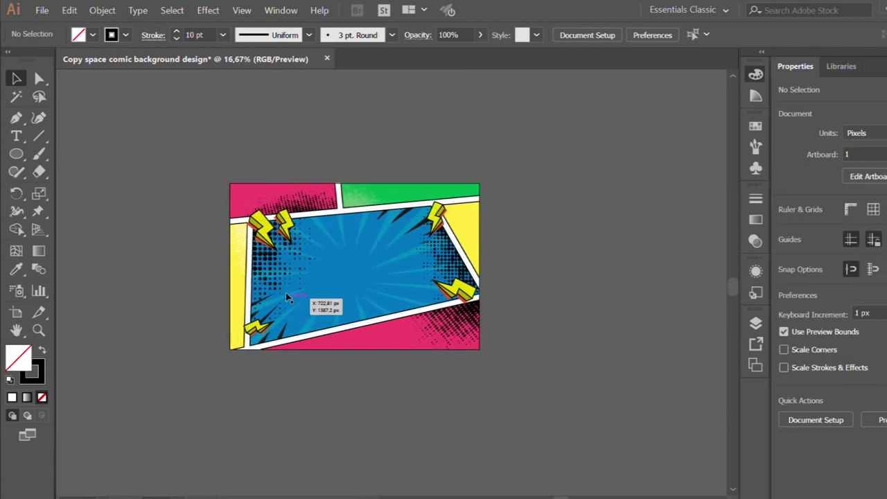
Paste halftone dots into the yellow right panel, rotate them about 110°, and clip them inside it
scroll(467, 309, up, 1)
double_click(89, 242)
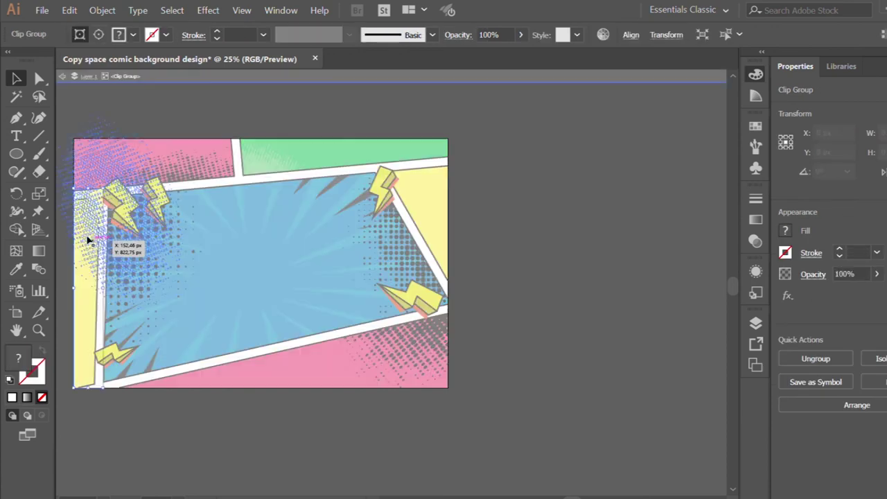
double_click(436, 202)
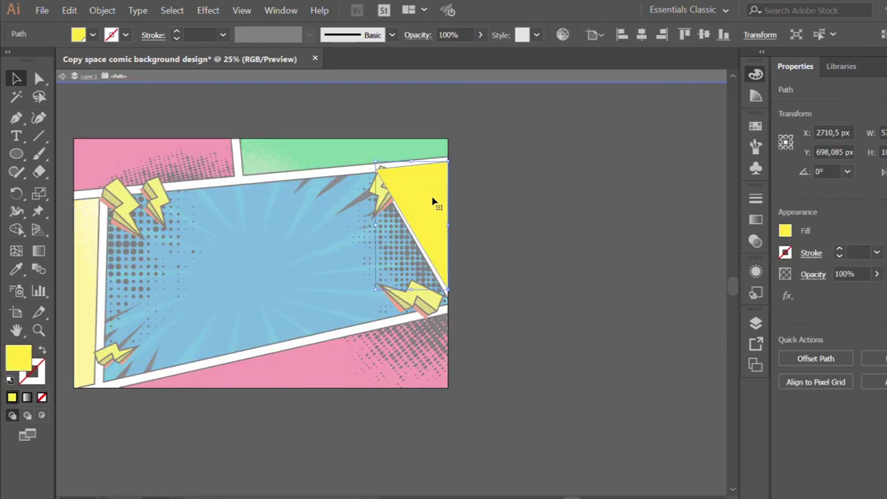
key(ctrl+v)
drag(453, 274, 437, 175)
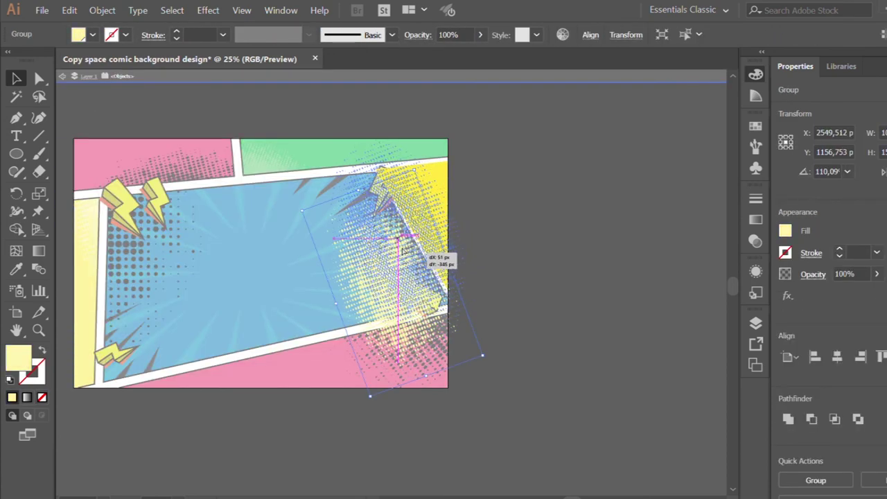
click(437, 175)
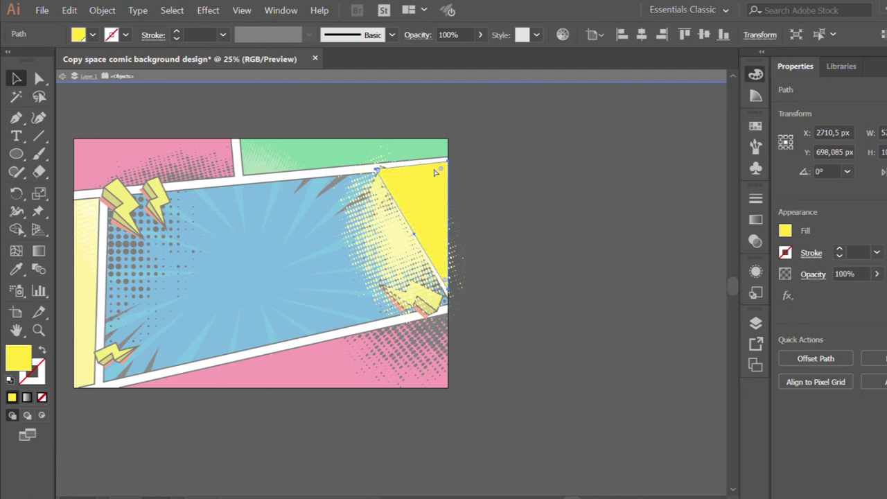
shift+click(398, 239)
key(ctrl+7)
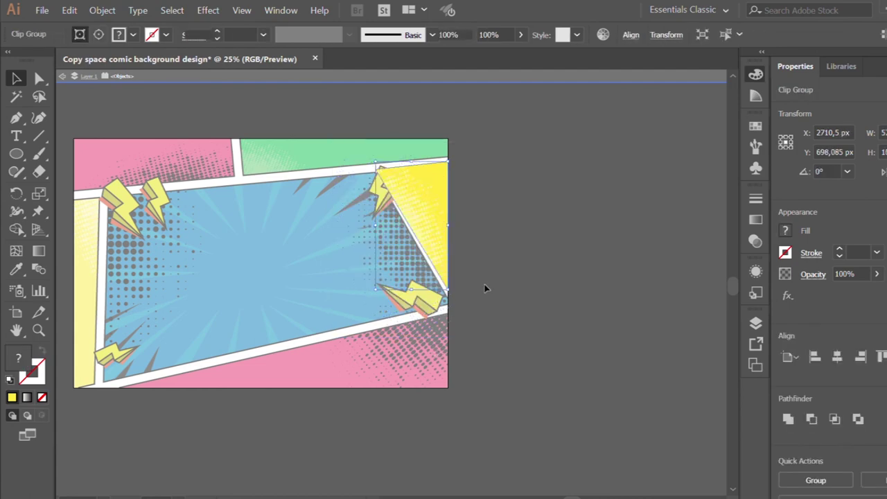
double_click(485, 284)
Reposition the clipped halftone dots toward the upper part of the yellow panel
scroll(485, 284, down, 1)
scroll(363, 215, up, 1)
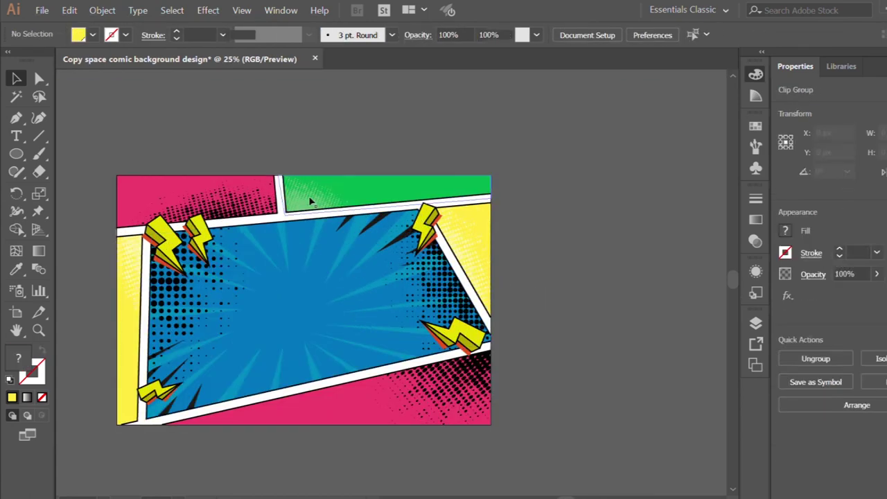
double_click(363, 215)
mouse_move(416, 207)
mouse_down()
mouse_move(527, 236)
mouse_move(294, 136)
mouse_up()
double_click(294, 137)
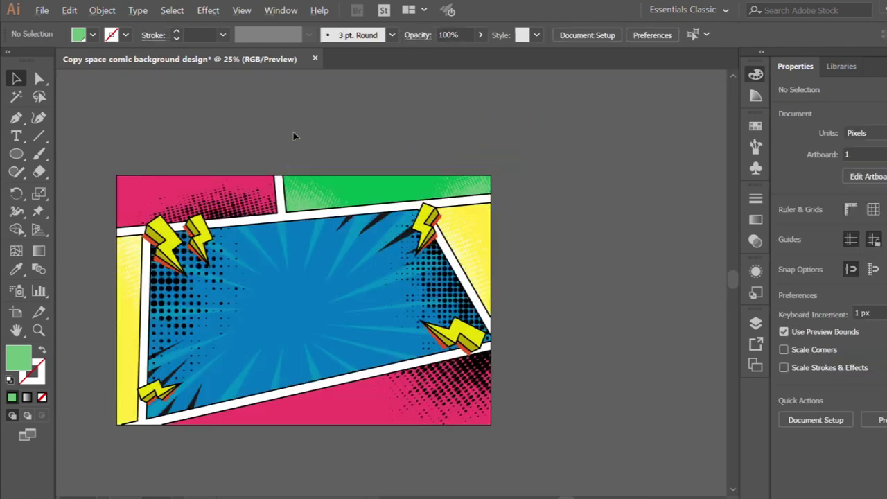
scroll(294, 136, down, 1)
scroll(284, 160, up, 1)
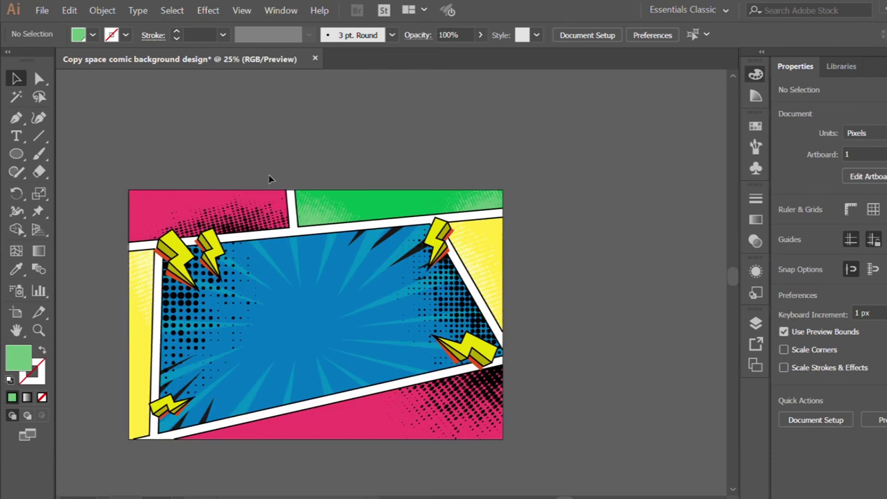
scroll(269, 175, down, 1)
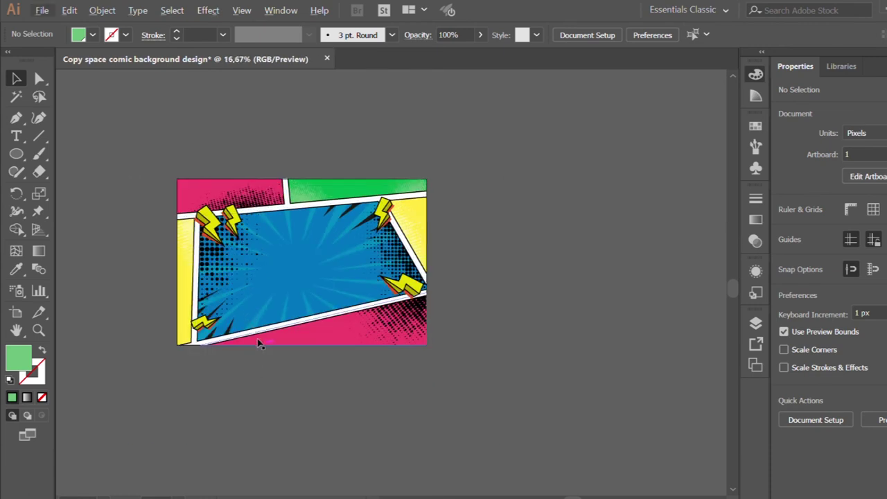
scroll(258, 342, up, 1)
scroll(380, 368, up, 1)
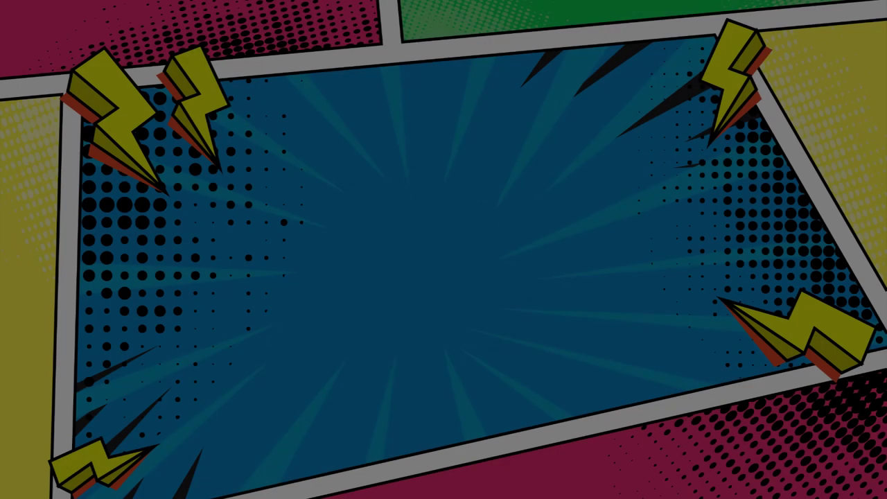